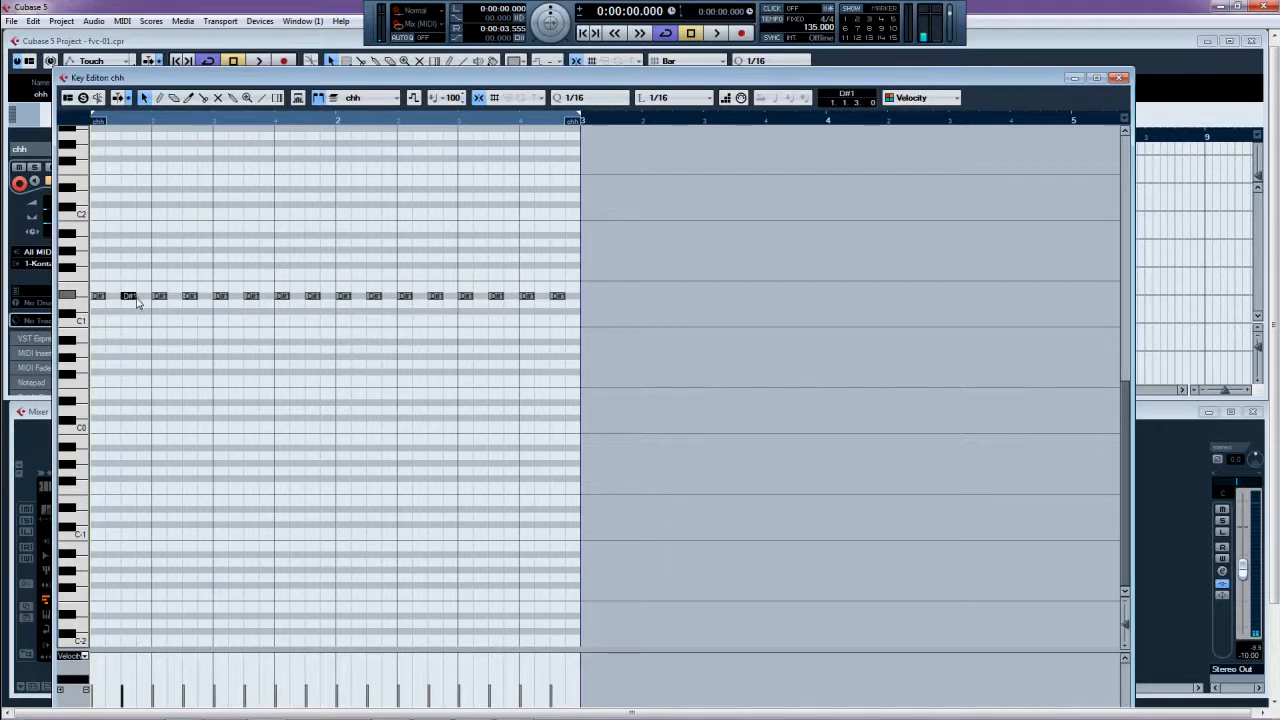
# - Nudge four D#1 hi-hat notes slightly later while the groove plays back
pyautogui.moveTo(137, 302); pyautogui.dragTo(153, 302)
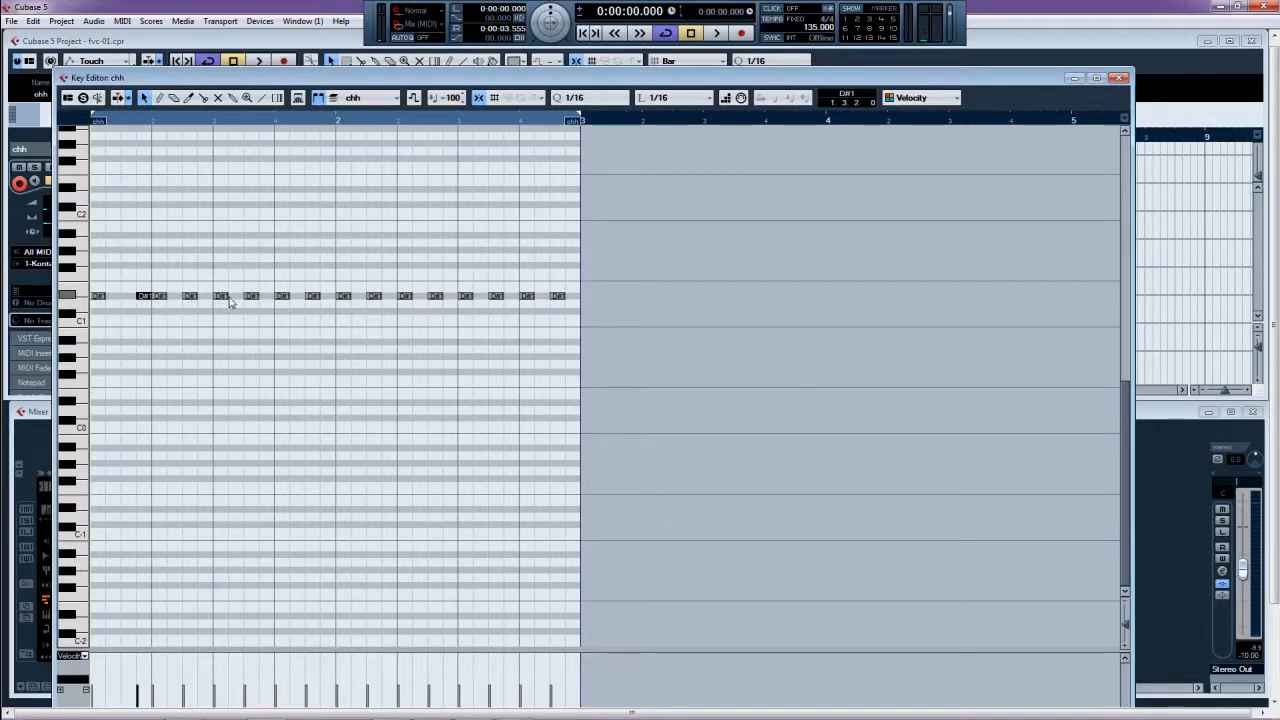
pyautogui.moveTo(256, 297); pyautogui.dragTo(266, 301)
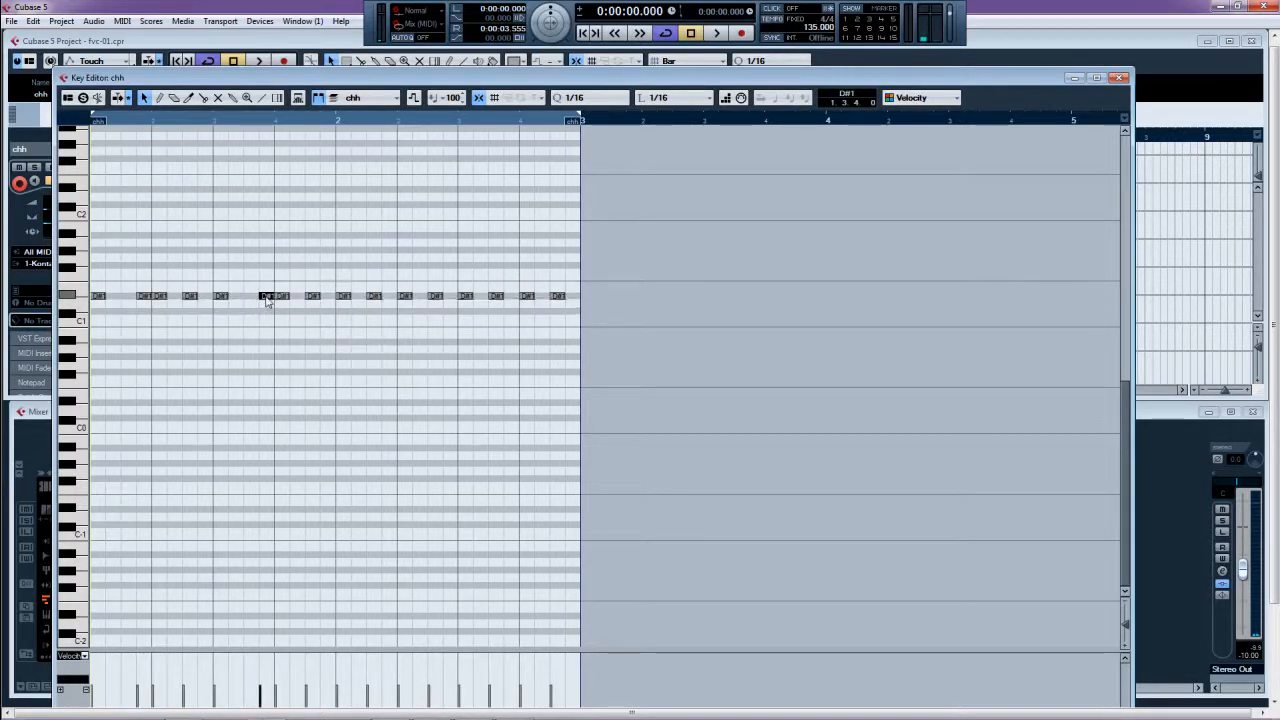
pyautogui.press('space')
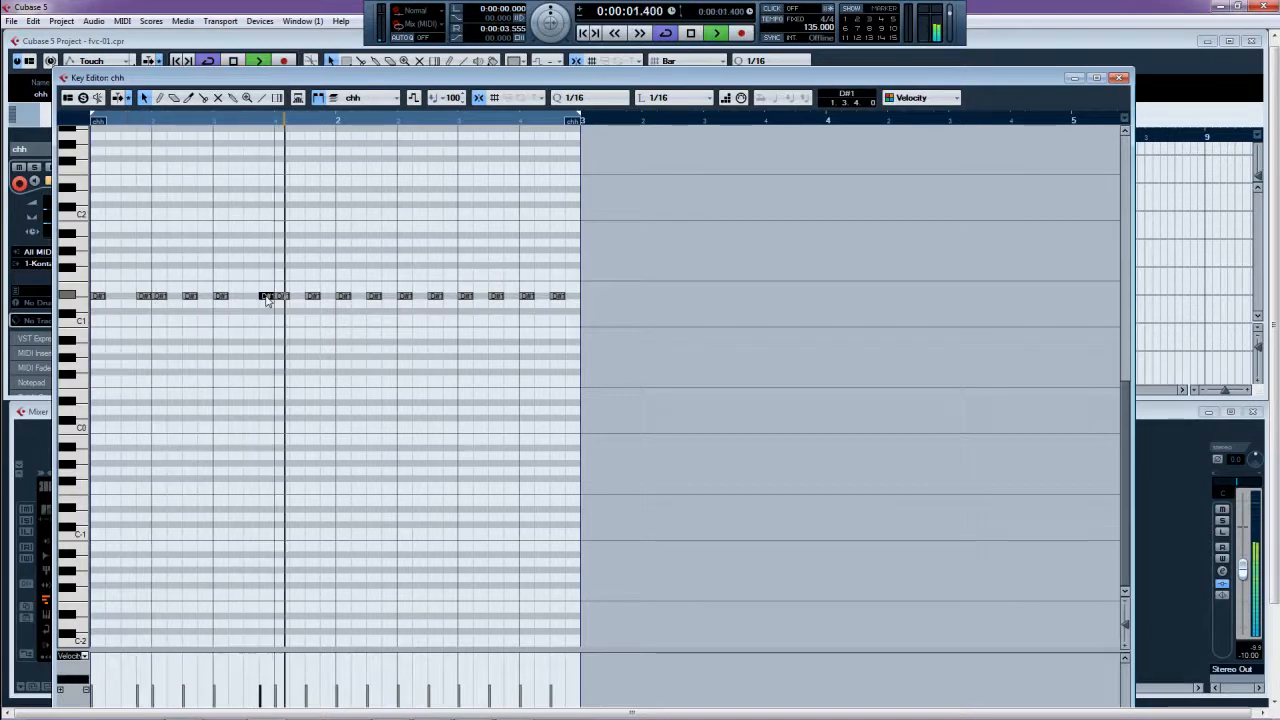
pyautogui.moveTo(375, 300); pyautogui.dragTo(391, 301)
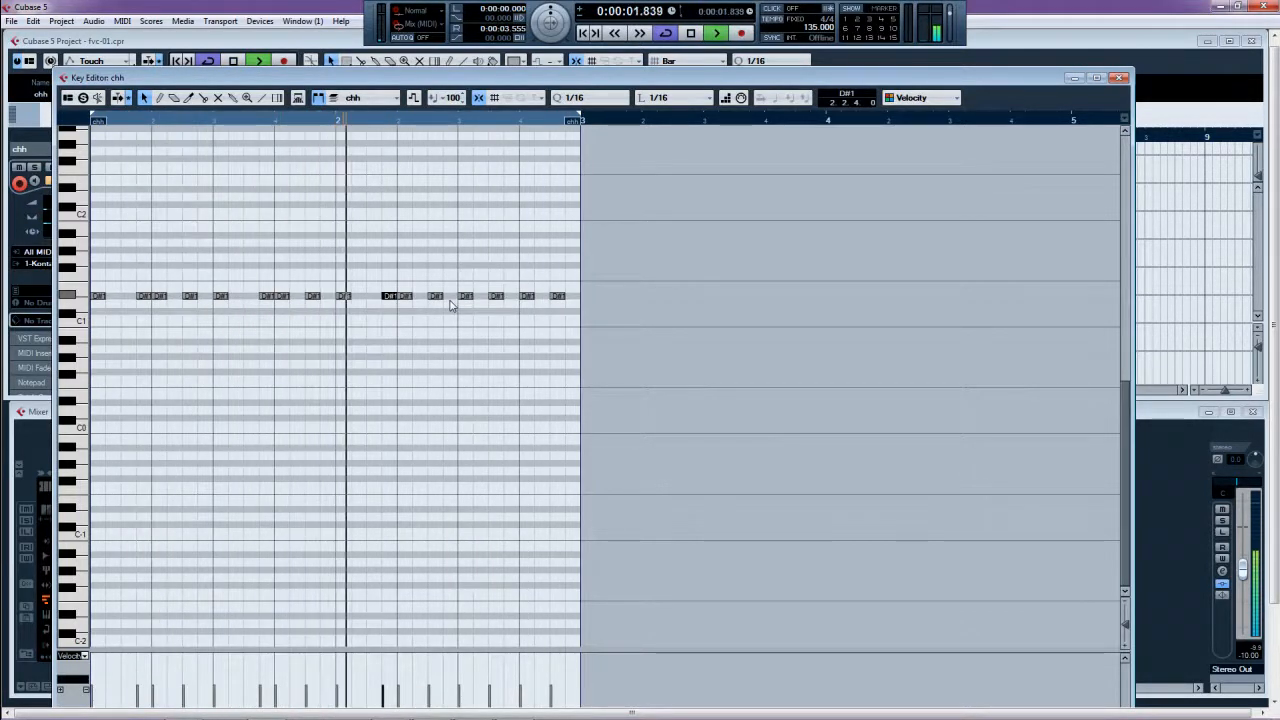
pyautogui.moveTo(497, 297); pyautogui.dragTo(511, 298)
# - Draw an extra D#1 note near the part's end, stop playback, and close the Key Editor
pyautogui.rightClick(524, 310)
pyautogui.click(540, 311)
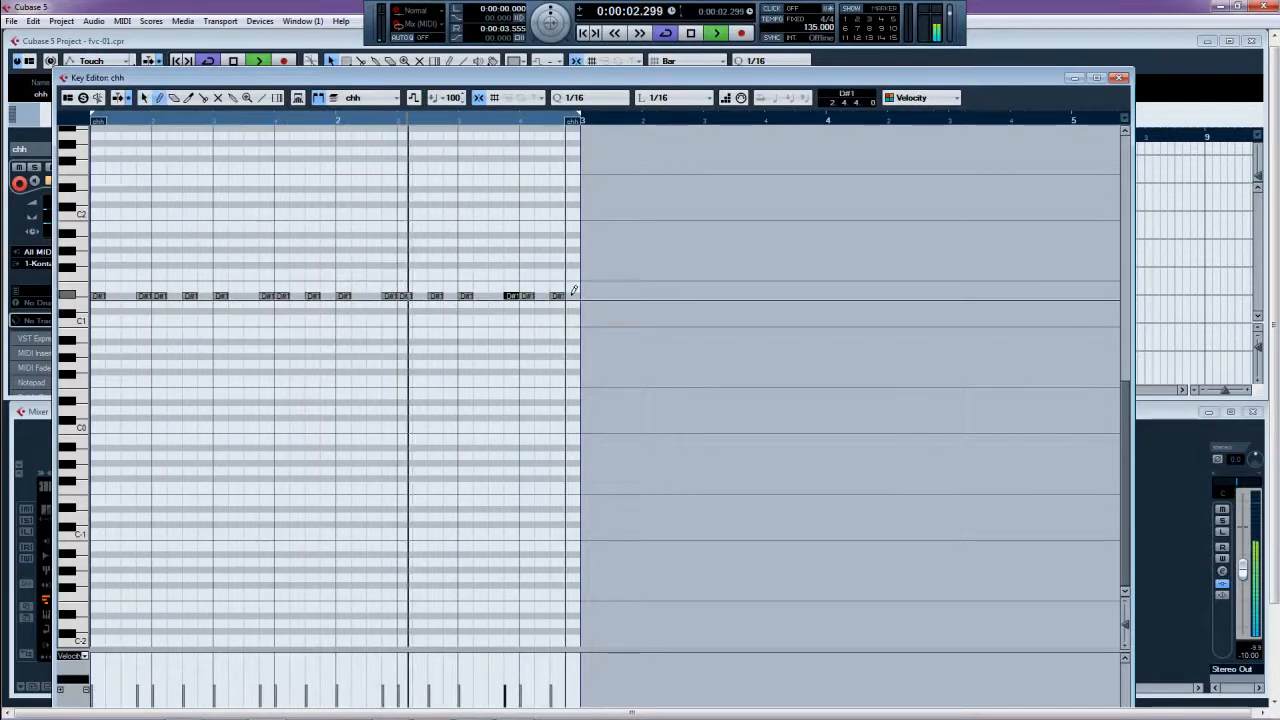
pyautogui.click(570, 296)
pyautogui.rightClick(543, 311)
pyautogui.click(527, 317)
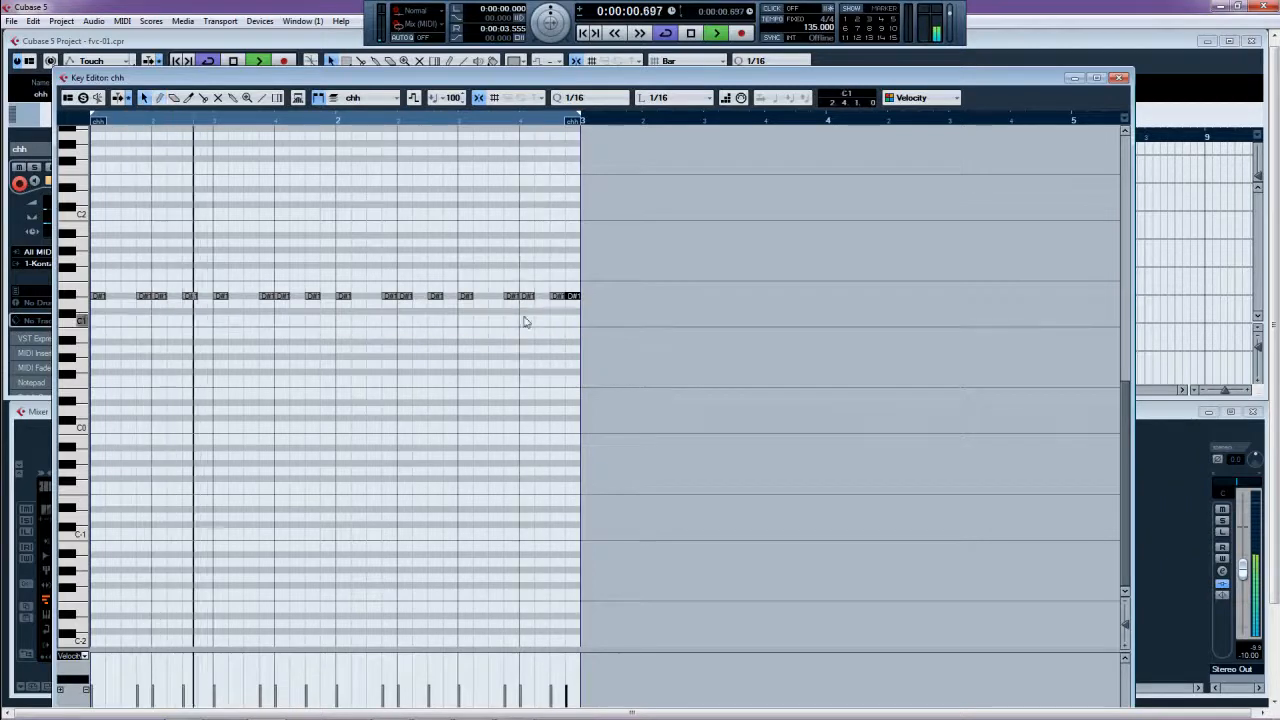
pyautogui.press('space')
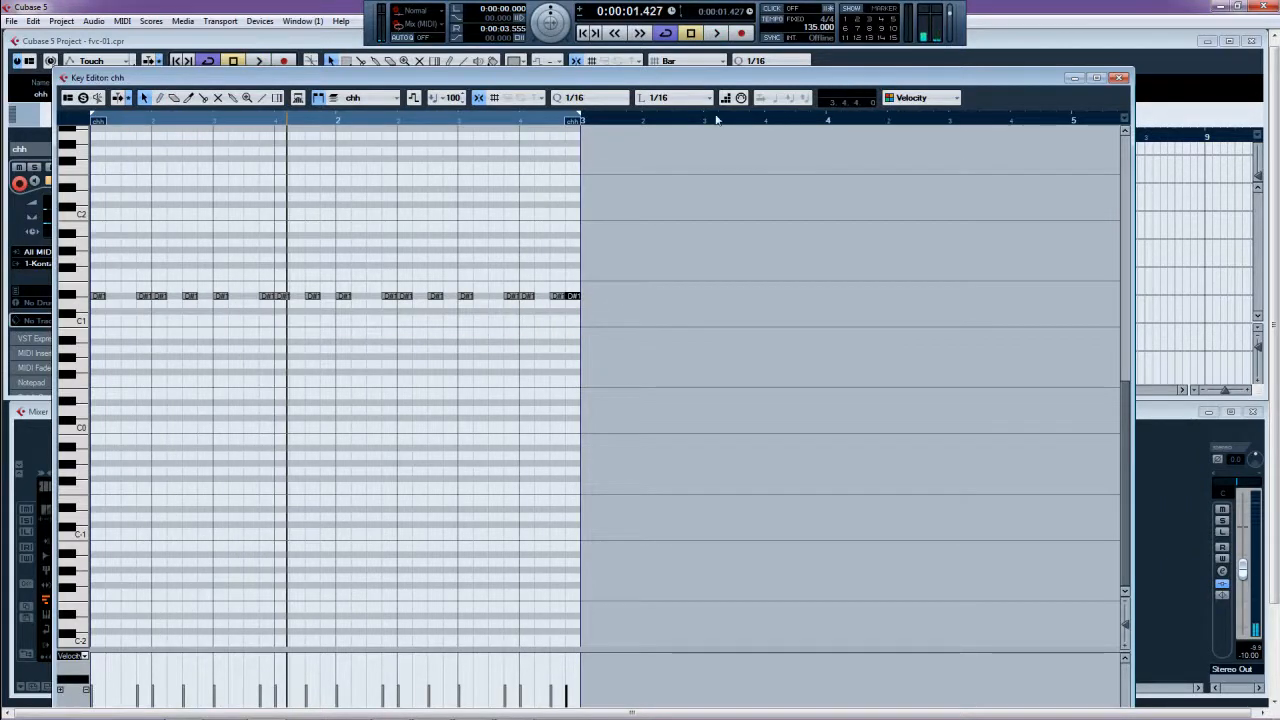
pyautogui.click(1119, 78)
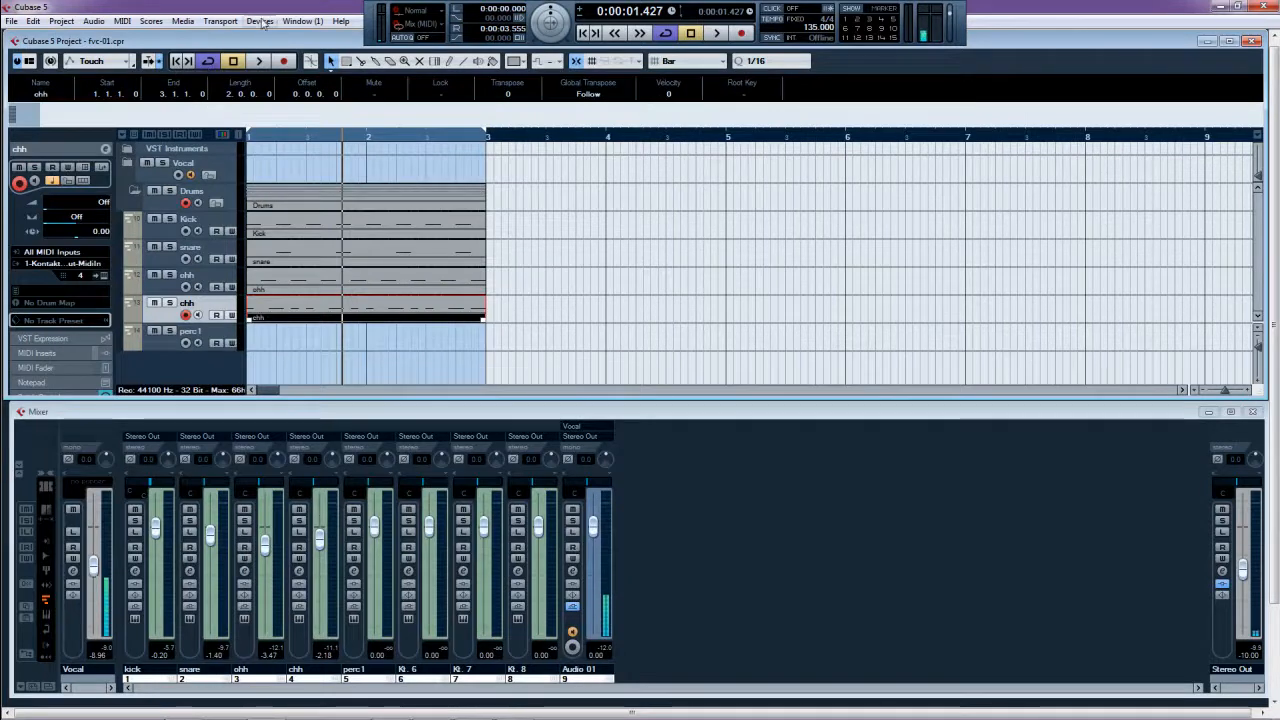
# - Set up a 1/16 quantize with 40% swing and play from the project start
pyautogui.click(122, 21)
pyautogui.moveTo(772, 94); pyautogui.dragTo(727, 120)
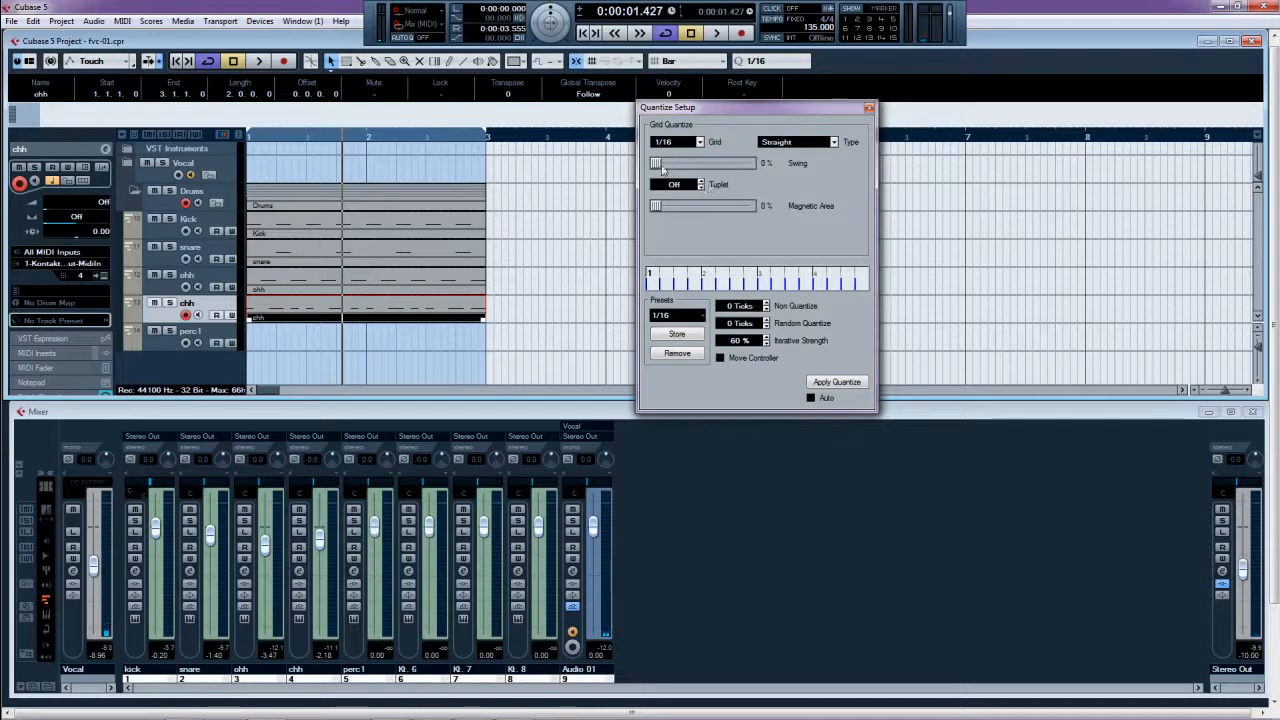
pyautogui.press('.')
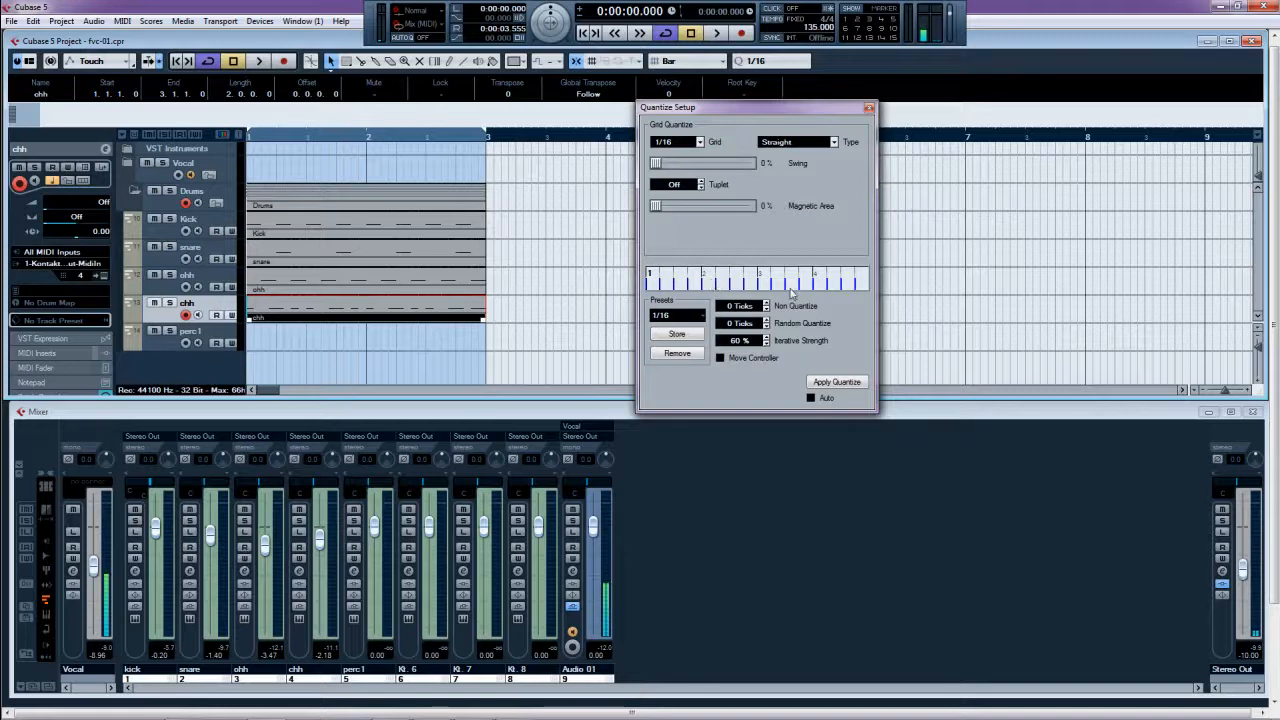
pyautogui.moveTo(657, 165); pyautogui.dragTo(699, 172)
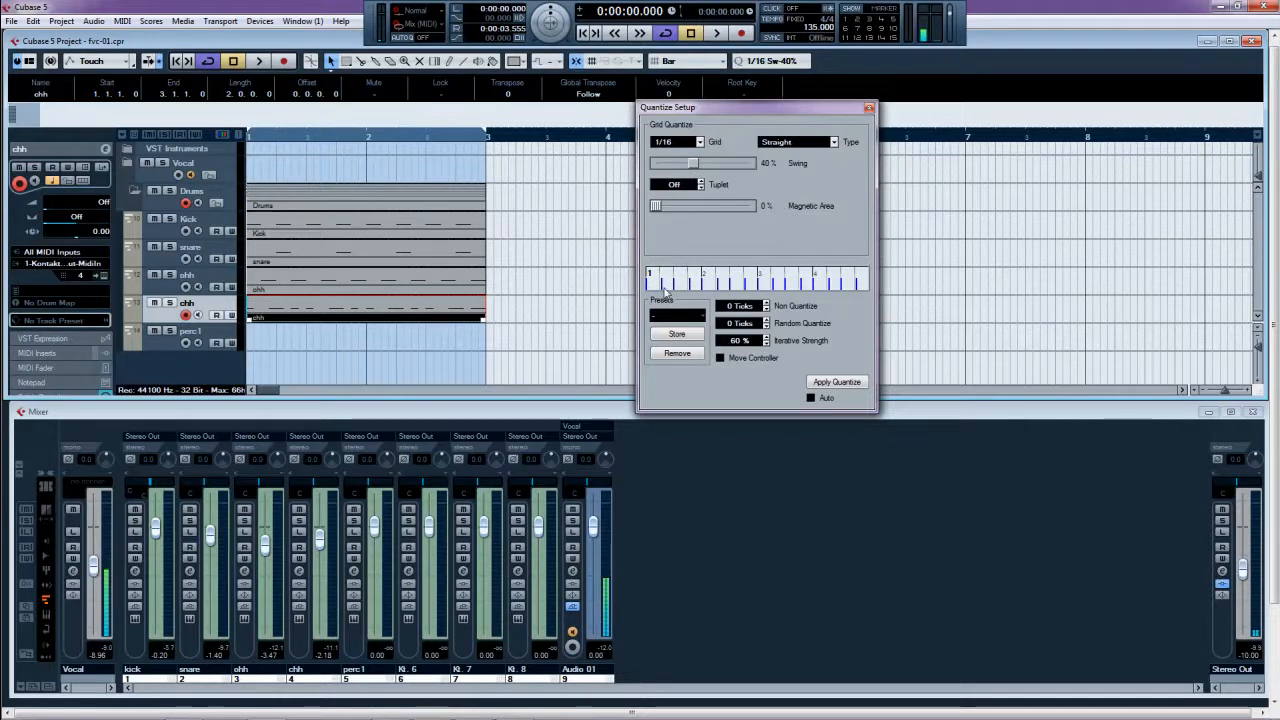
pyautogui.press('space')
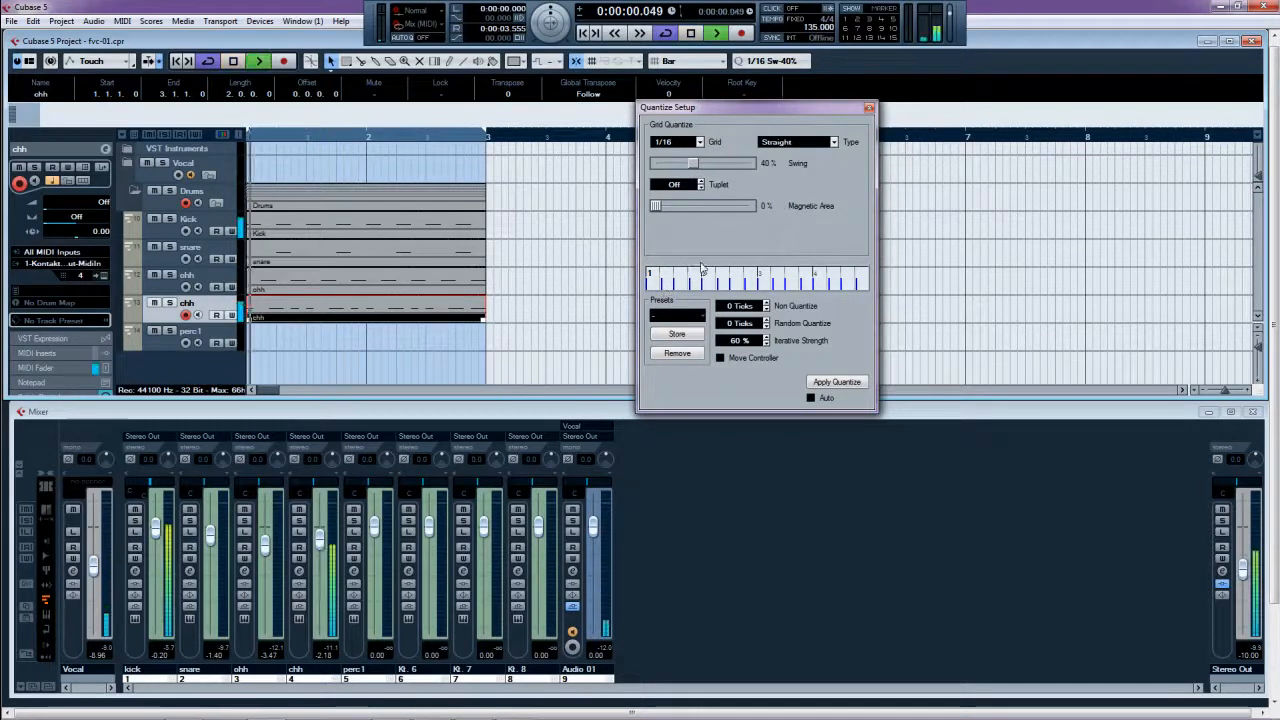
# - Apply the swung quantize to all drum parts, then open the chh part's notes
pyautogui.click(829, 386)
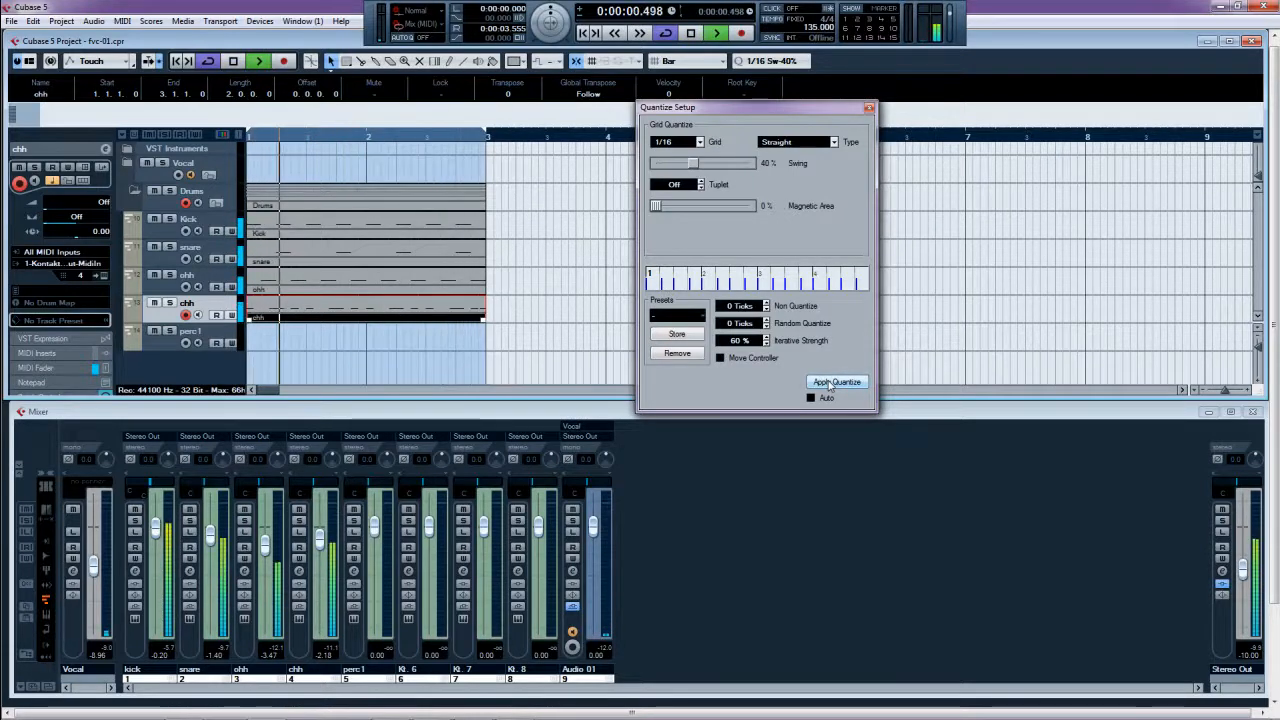
pyautogui.hotkey('ctrl', 'a')
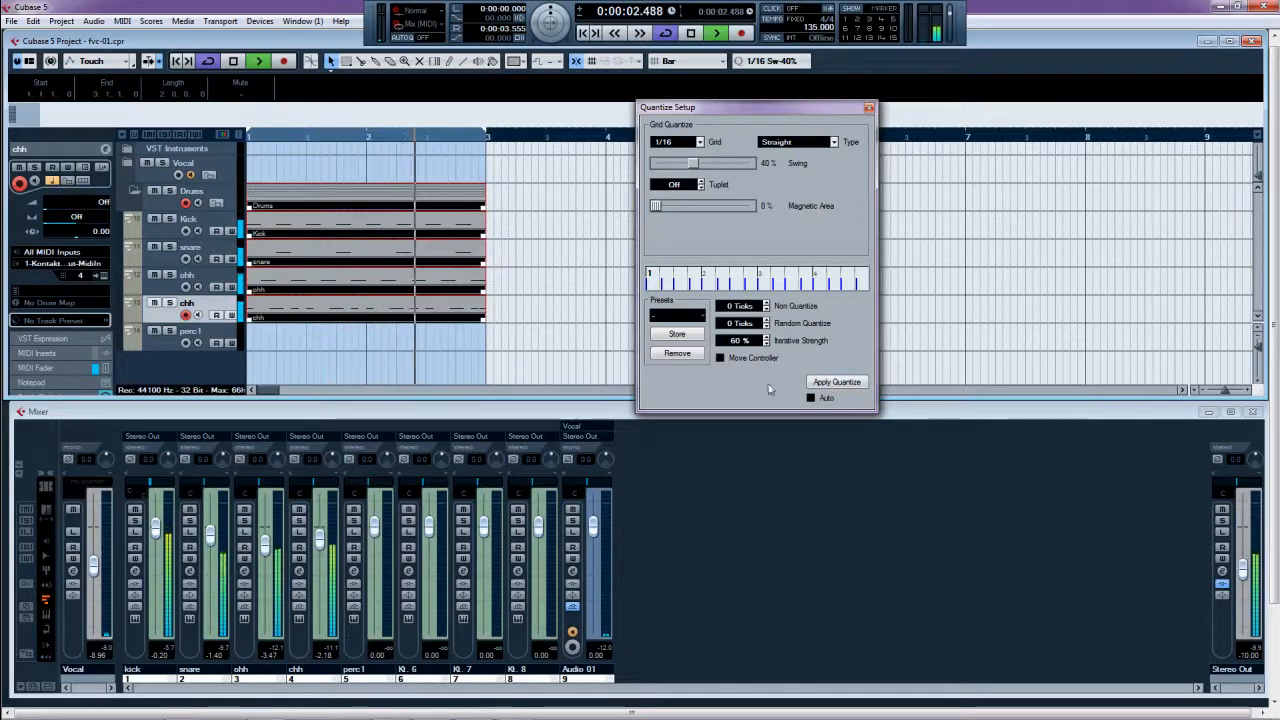
pyautogui.click(836, 386)
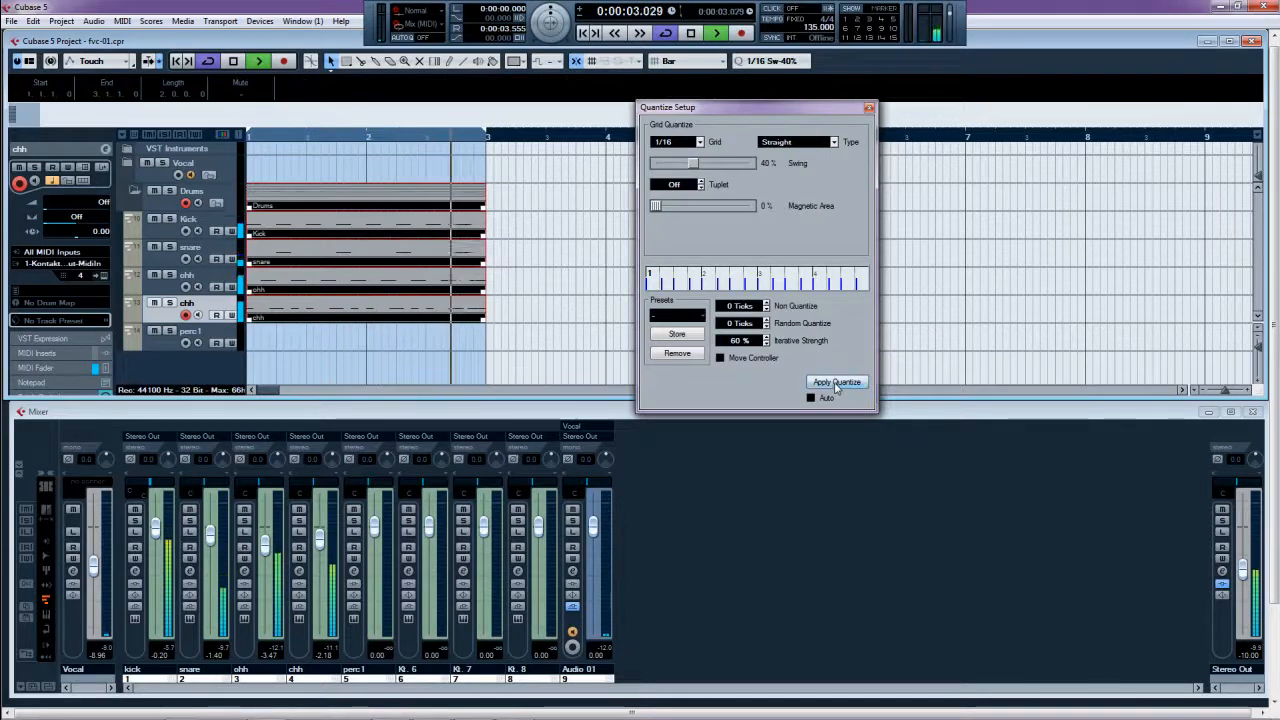
pyautogui.click(446, 346)
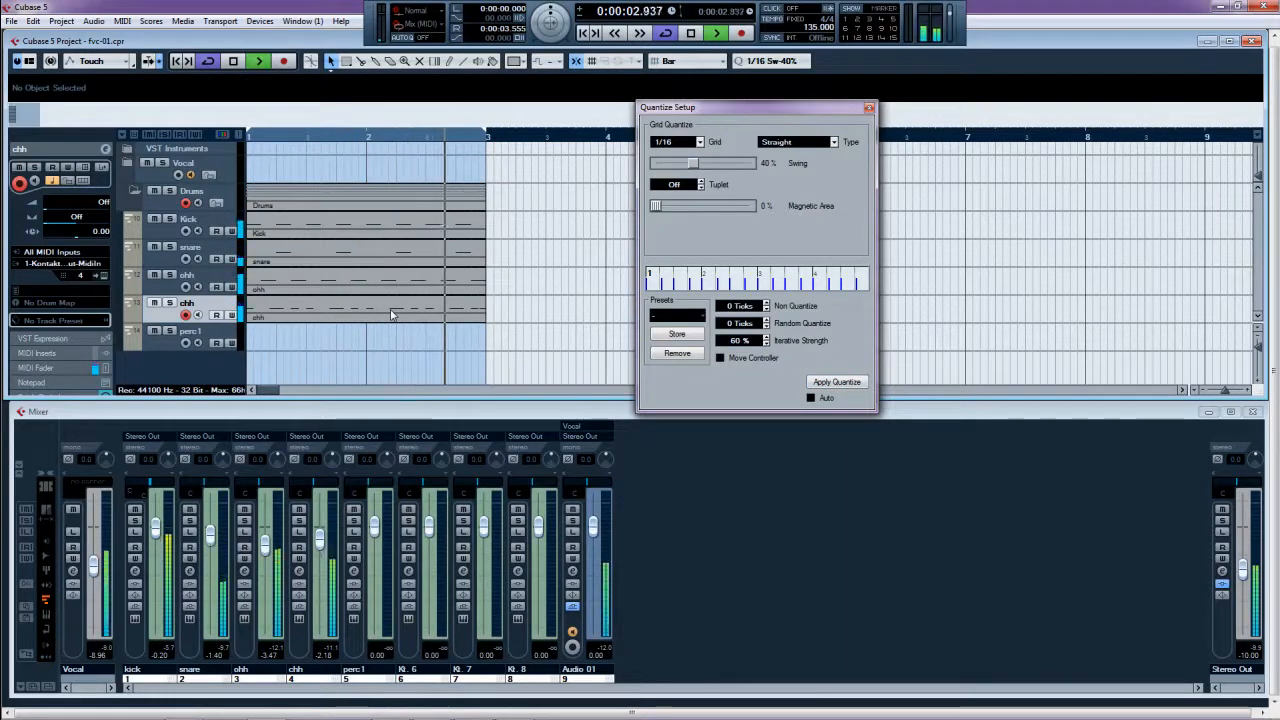
pyautogui.doubleClick(394, 314)
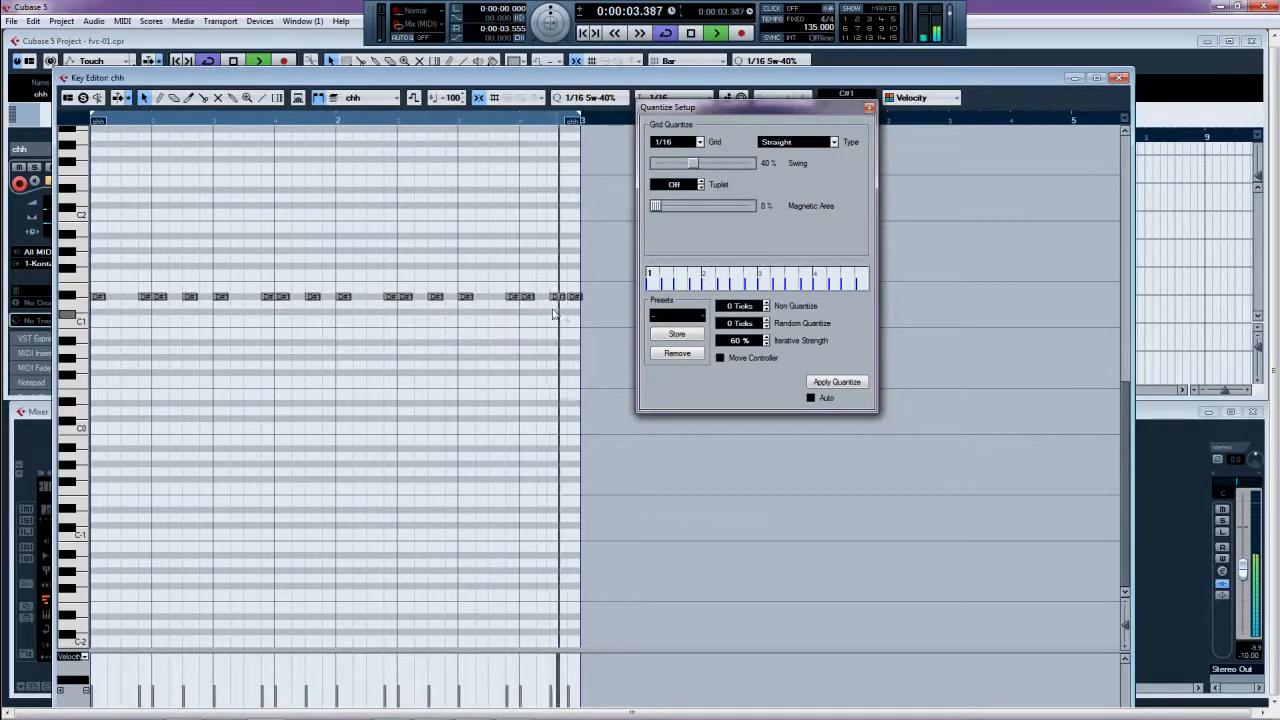
# - Stop playback, select the last D#1 note, and set Length Quantize to 1/32
pyautogui.press('space')
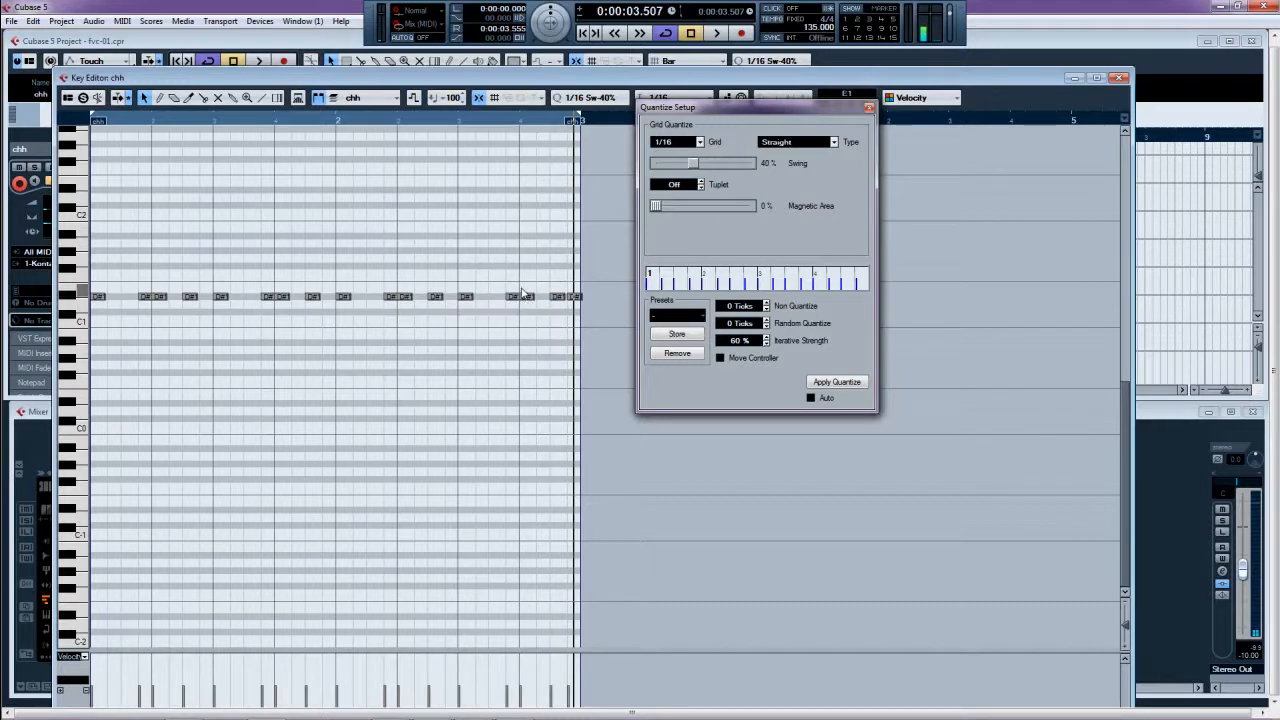
pyautogui.click(576, 297)
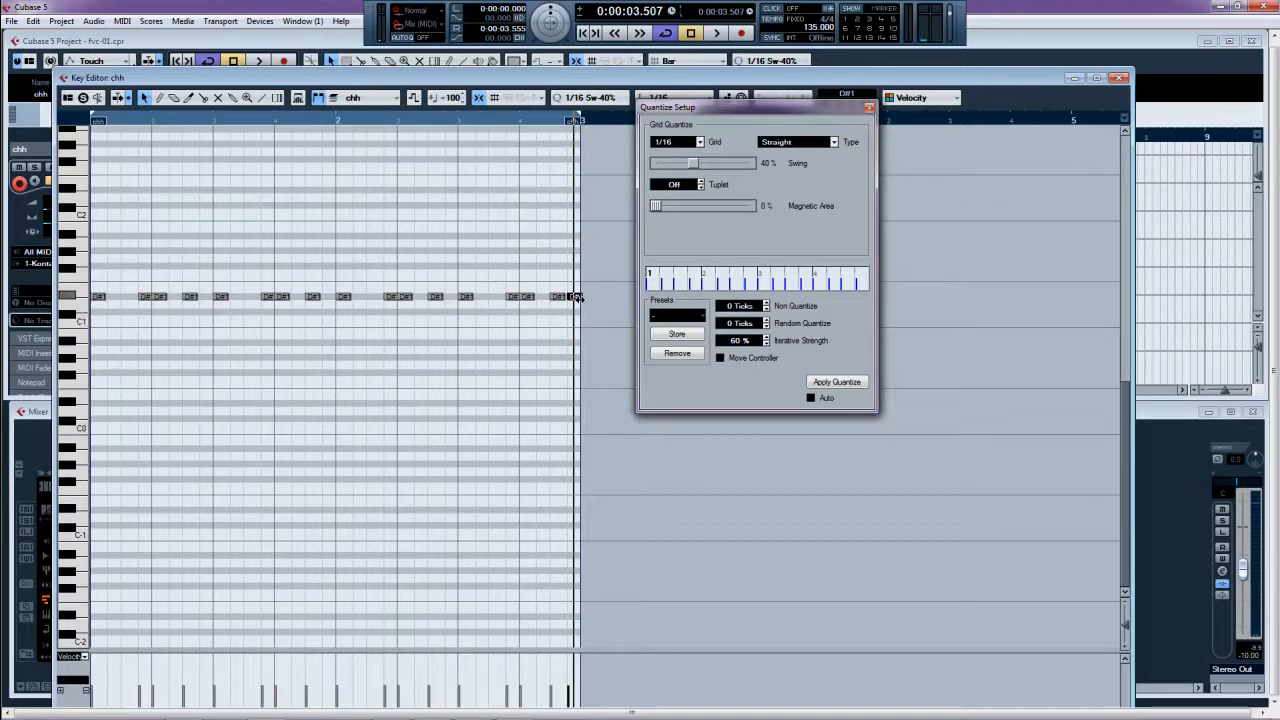
pyautogui.moveTo(663, 108); pyautogui.dragTo(703, 130)
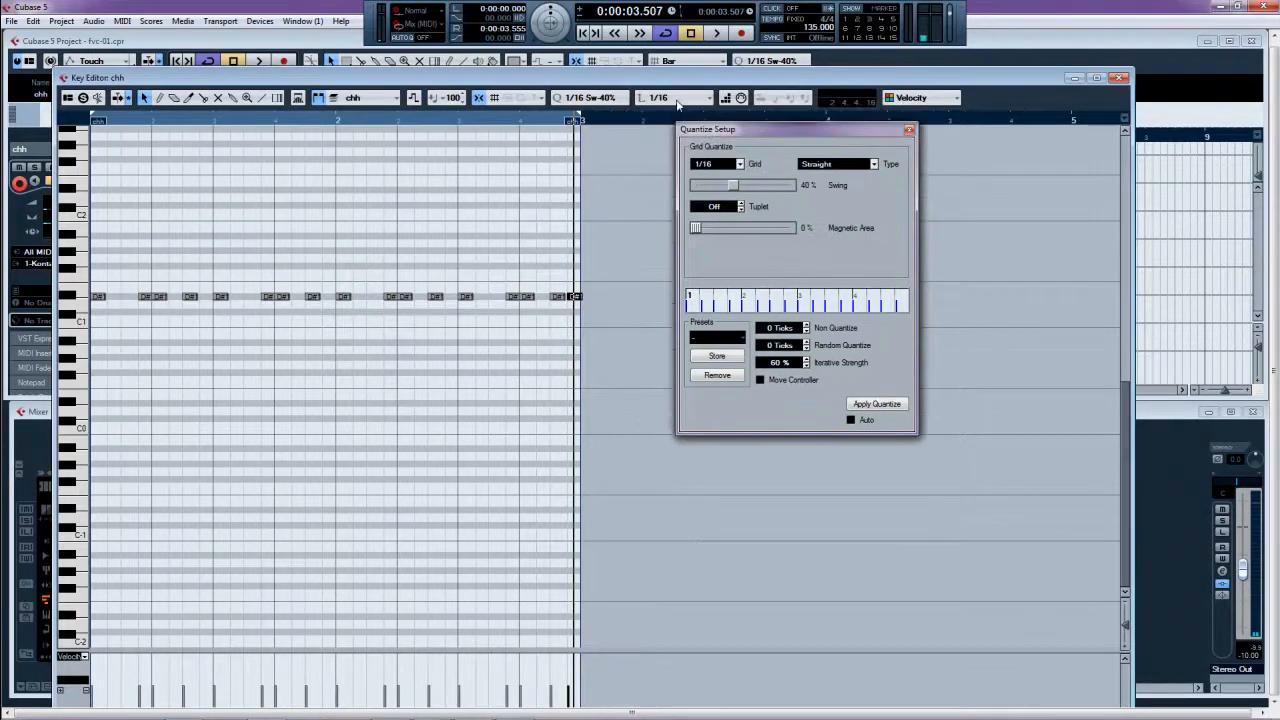
pyautogui.click(678, 97)
pyautogui.click(652, 210)
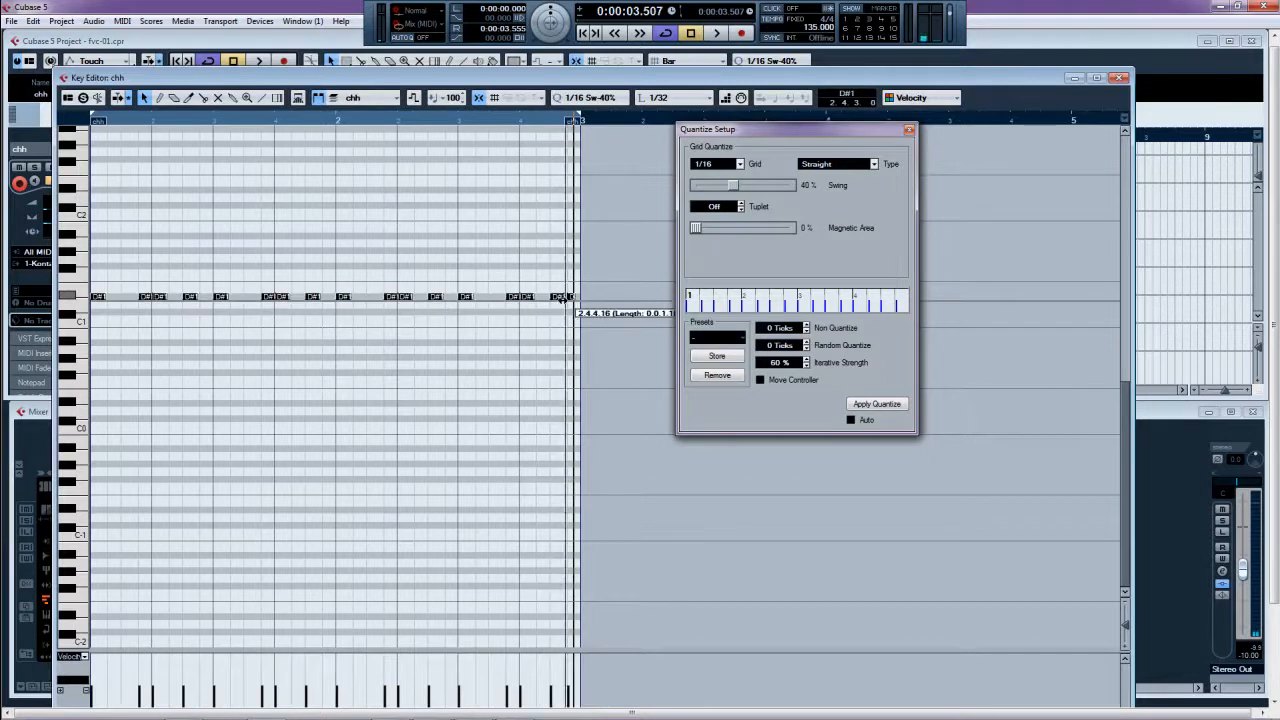
# - Shorten all D#1 hi-hat notes to 1/32 length, listen back, and close the Key Editor
pyautogui.moveTo(563, 298); pyautogui.dragTo(575, 300)
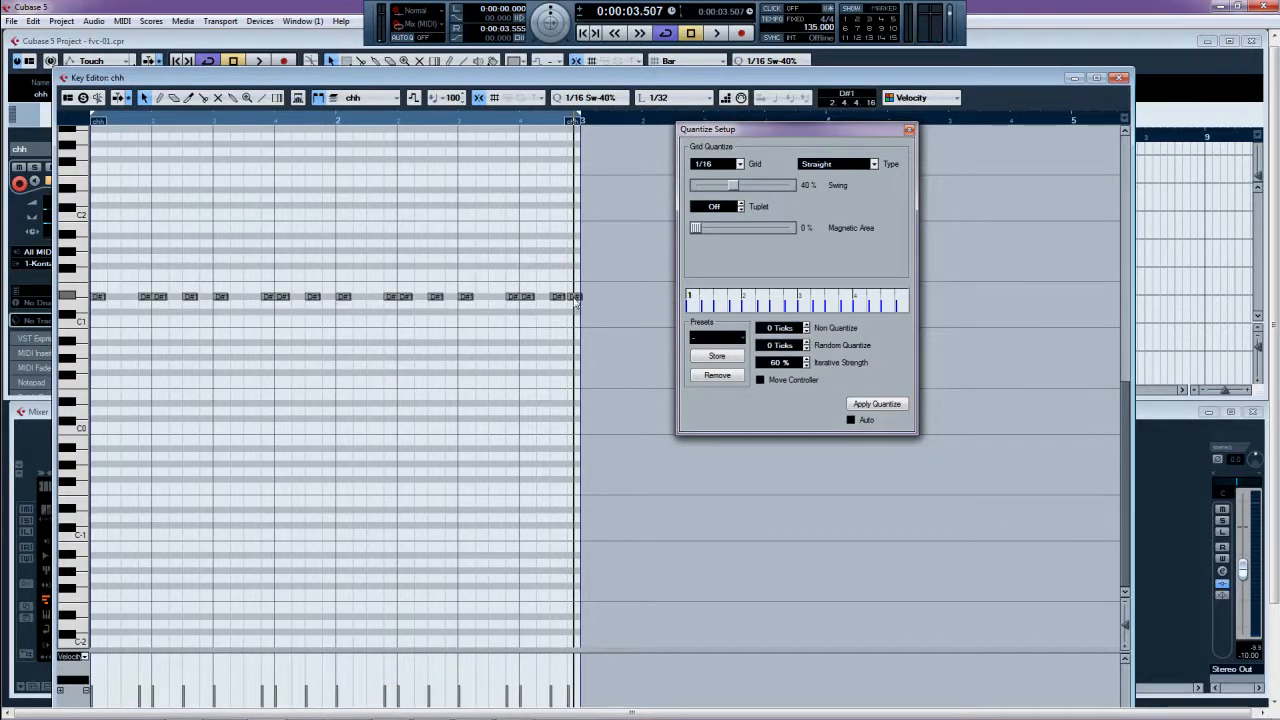
pyautogui.hotkey('ctrl', 'a')
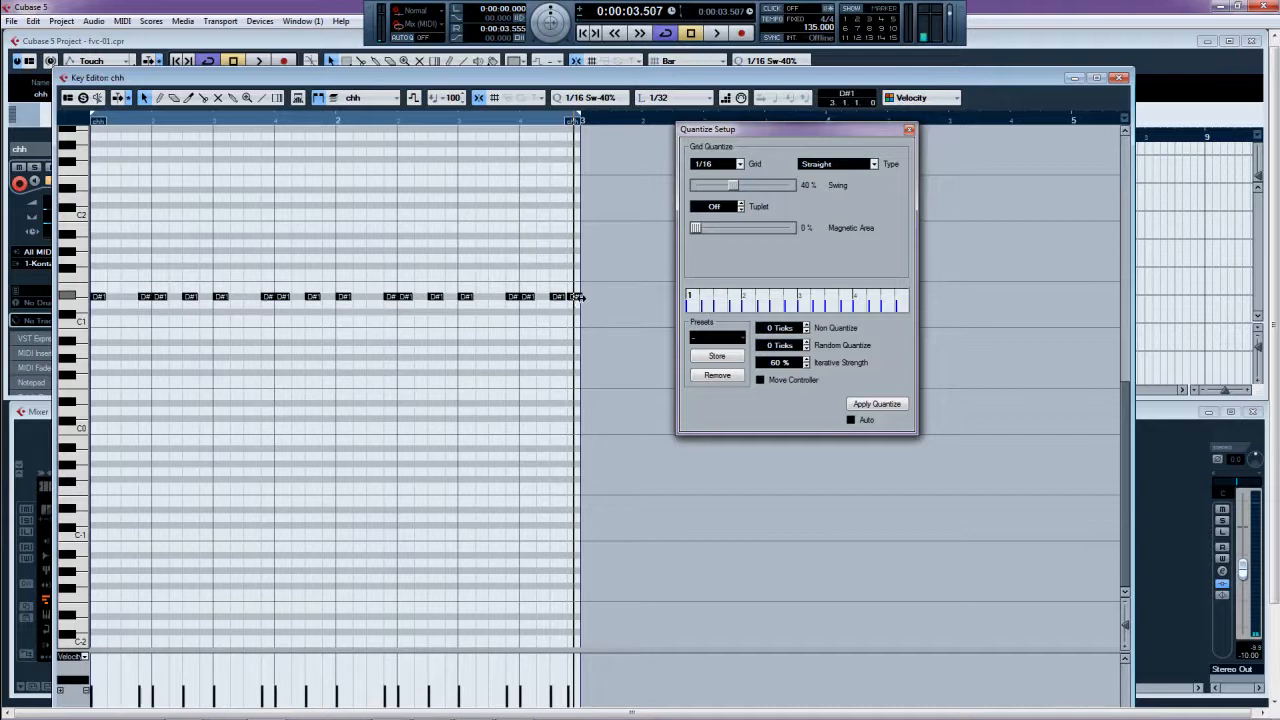
pyautogui.moveTo(580, 297); pyautogui.dragTo(573, 299)
pyautogui.press('space')
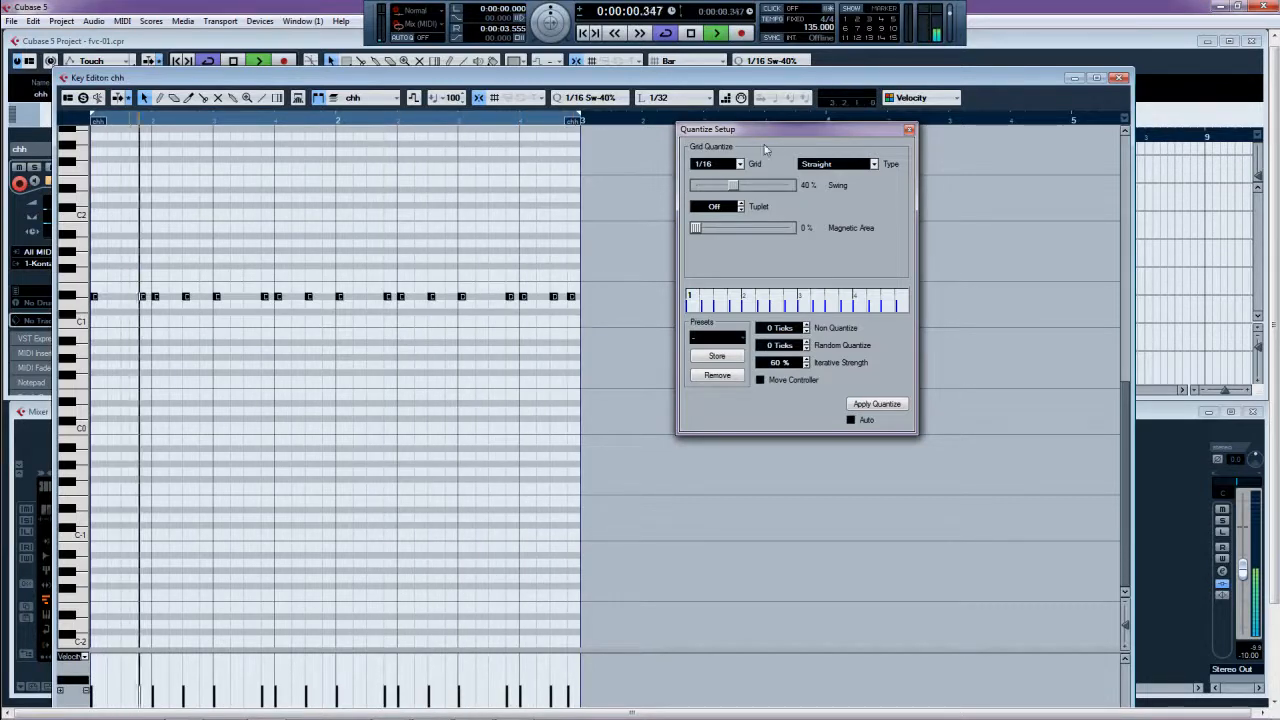
pyautogui.click(1119, 78)
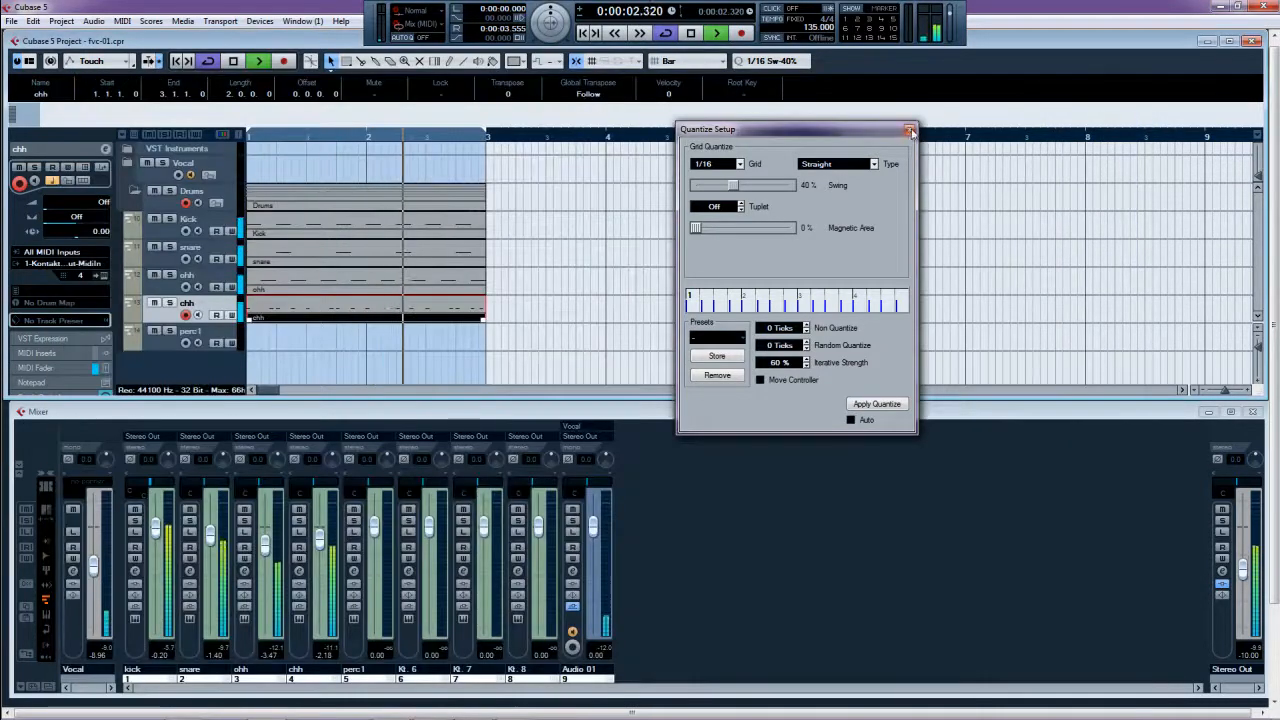
# - Close the quantize settings, return to the project start, and delete the perc1 track
pyautogui.click(909, 129)
pyautogui.press('space')
pyautogui.click(764, 232)
pyautogui.press('Home')
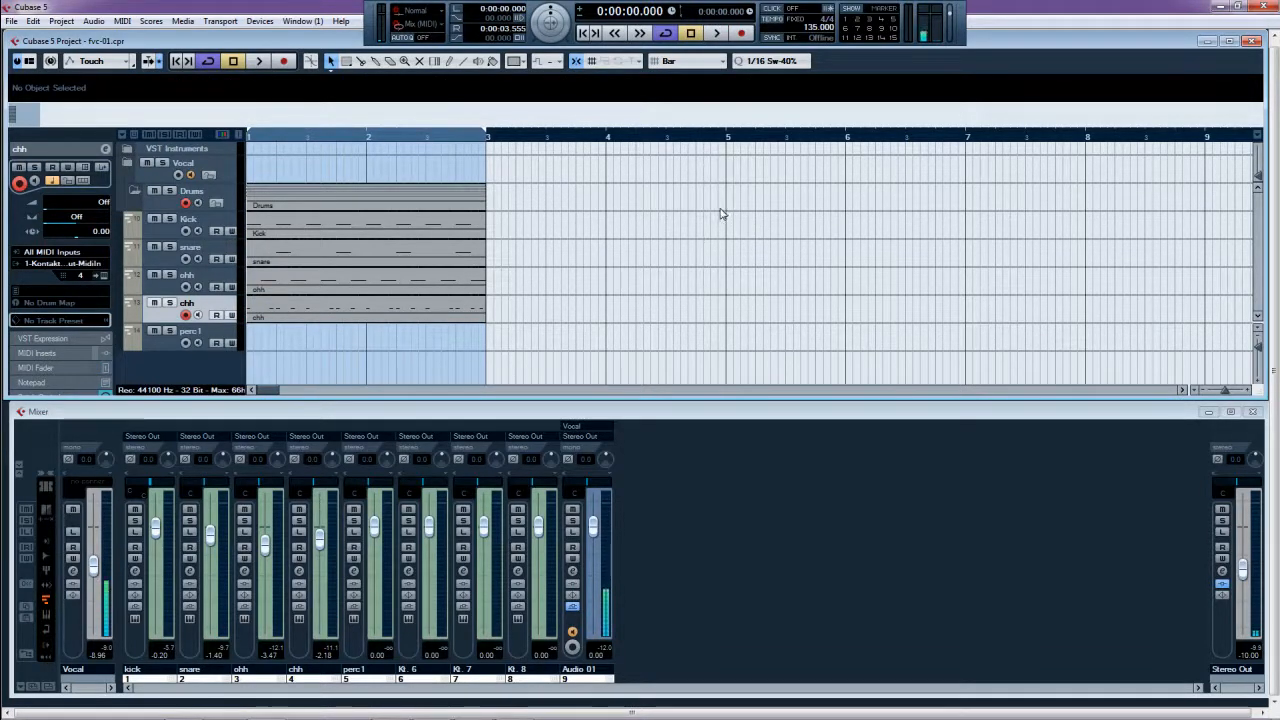
pyautogui.press('Down')
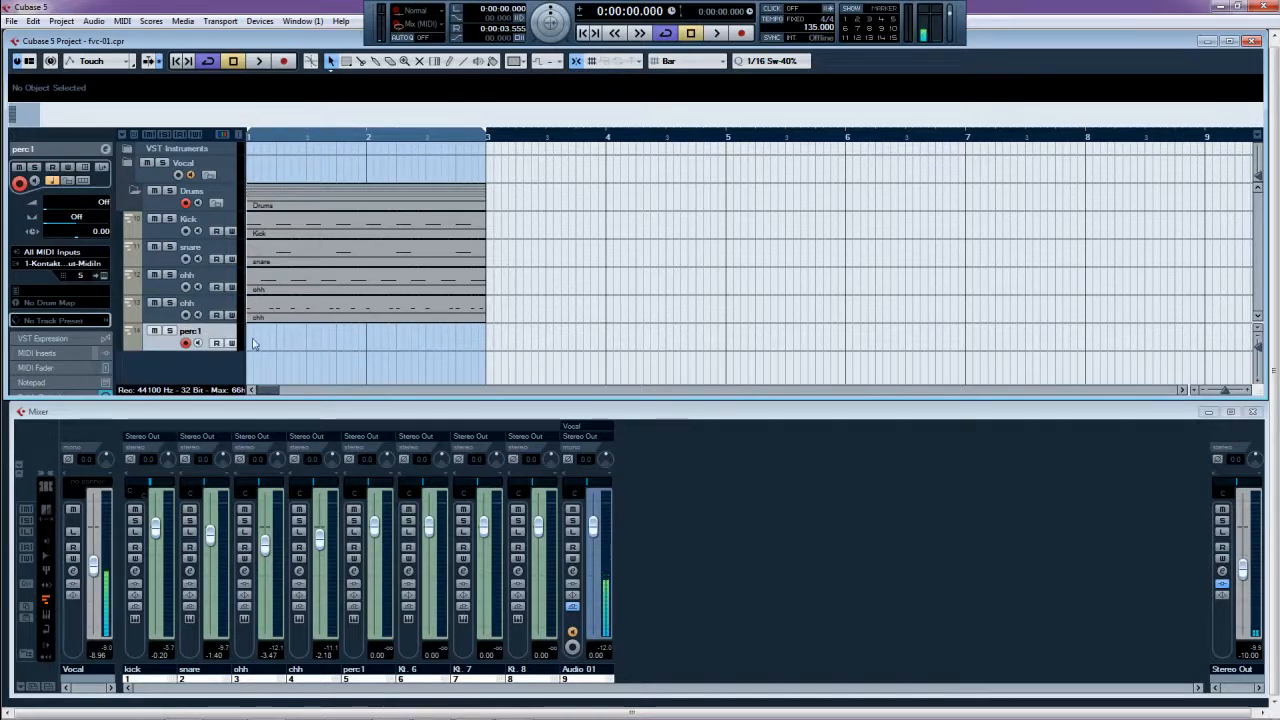
pyautogui.press('Delete')
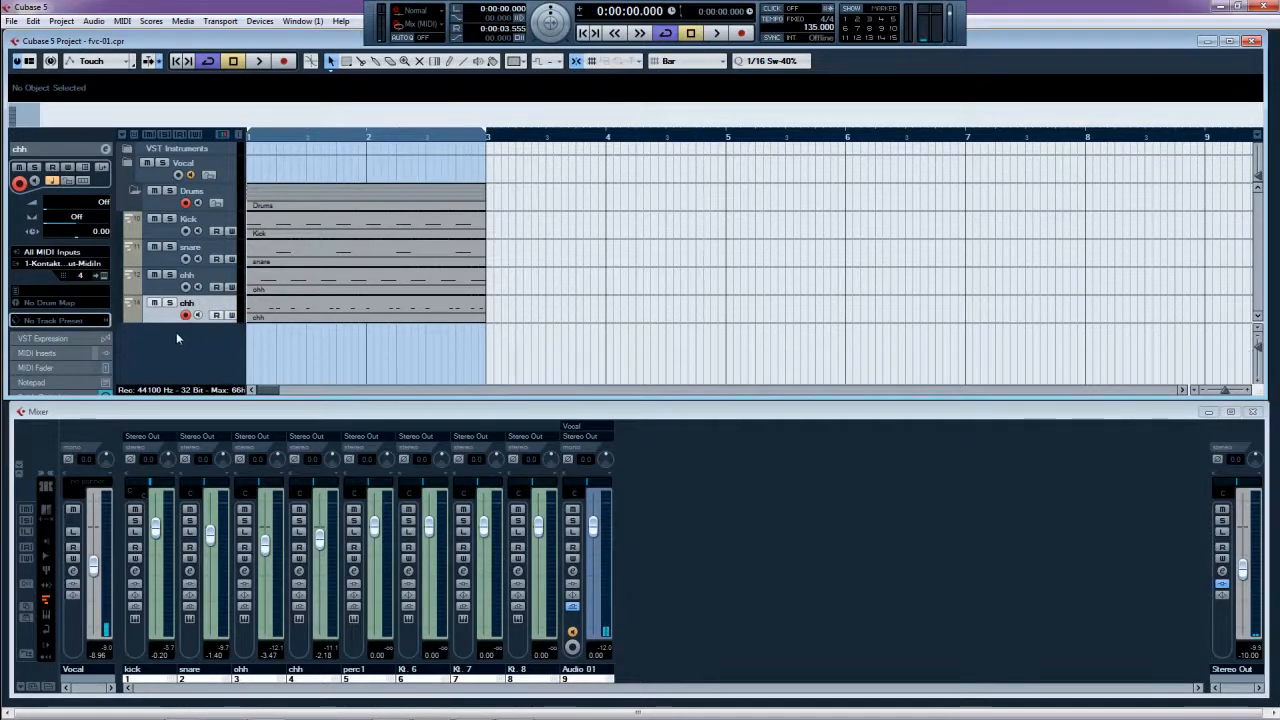
# - Add a folder track below chh named 'Percussion loops'
pyautogui.rightClick(162, 340)
pyautogui.click(200, 455)
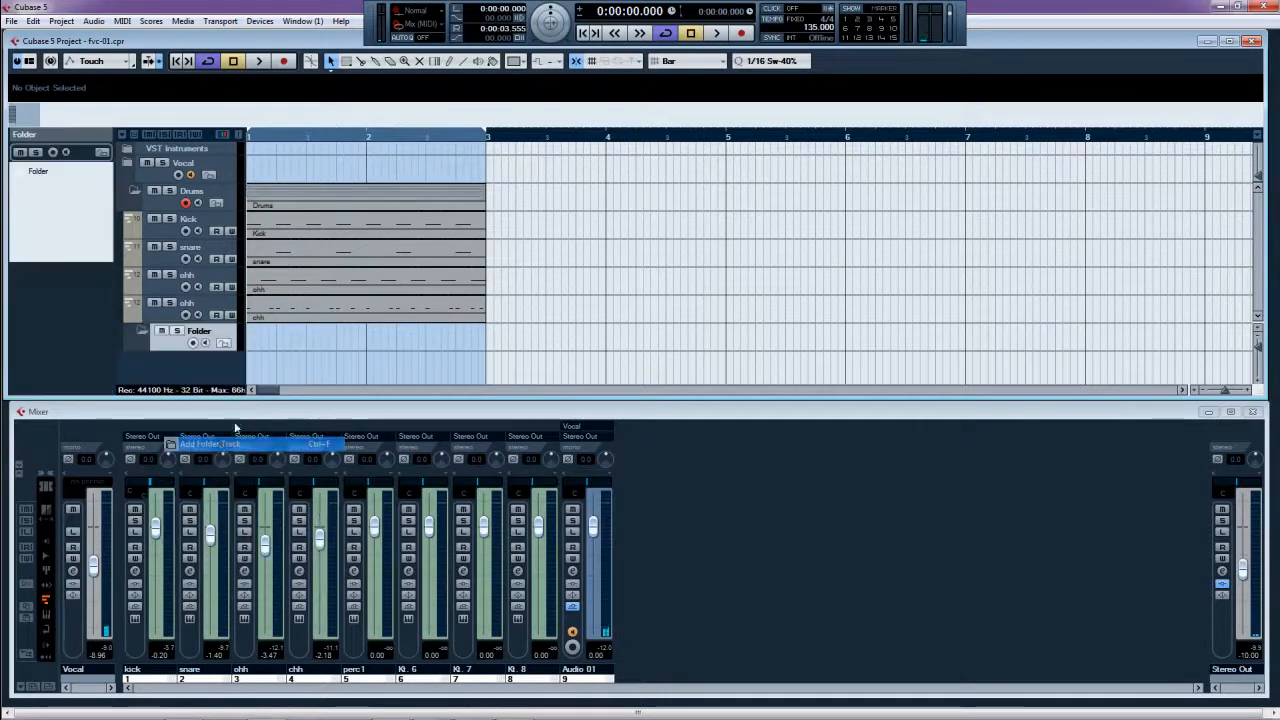
pyautogui.doubleClick(203, 330)
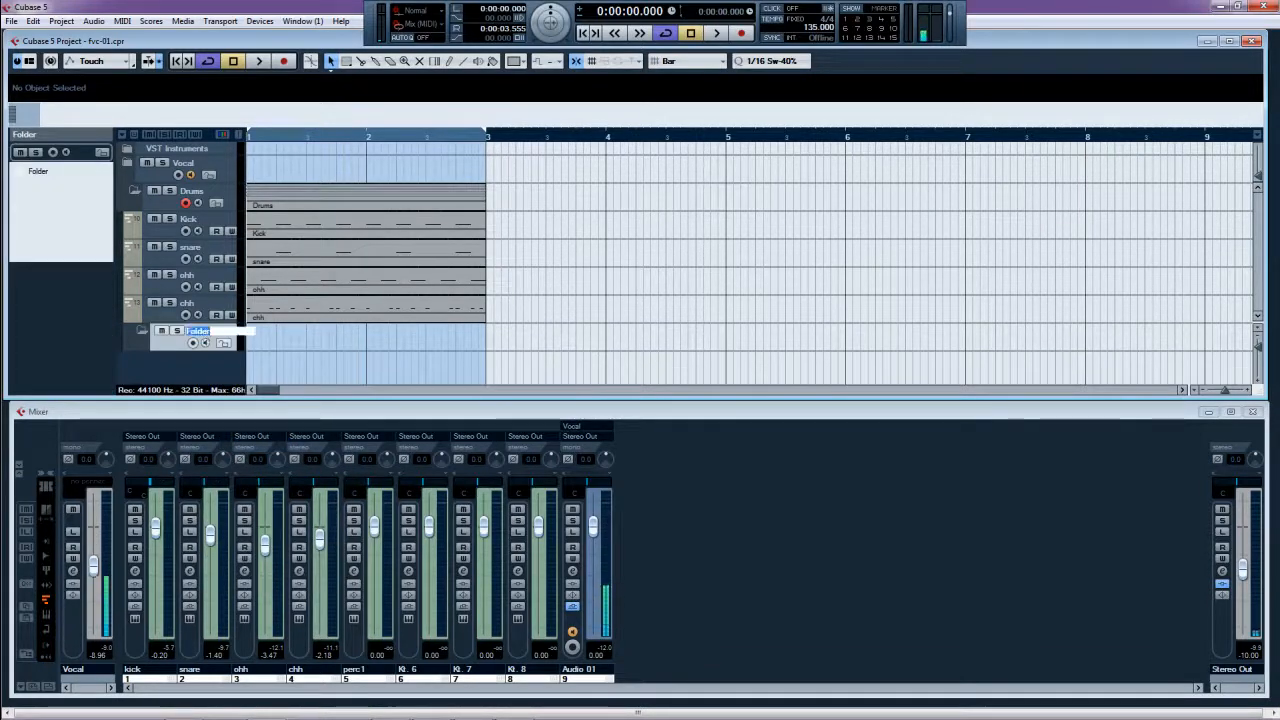
pyautogui.write('Percussion loops')
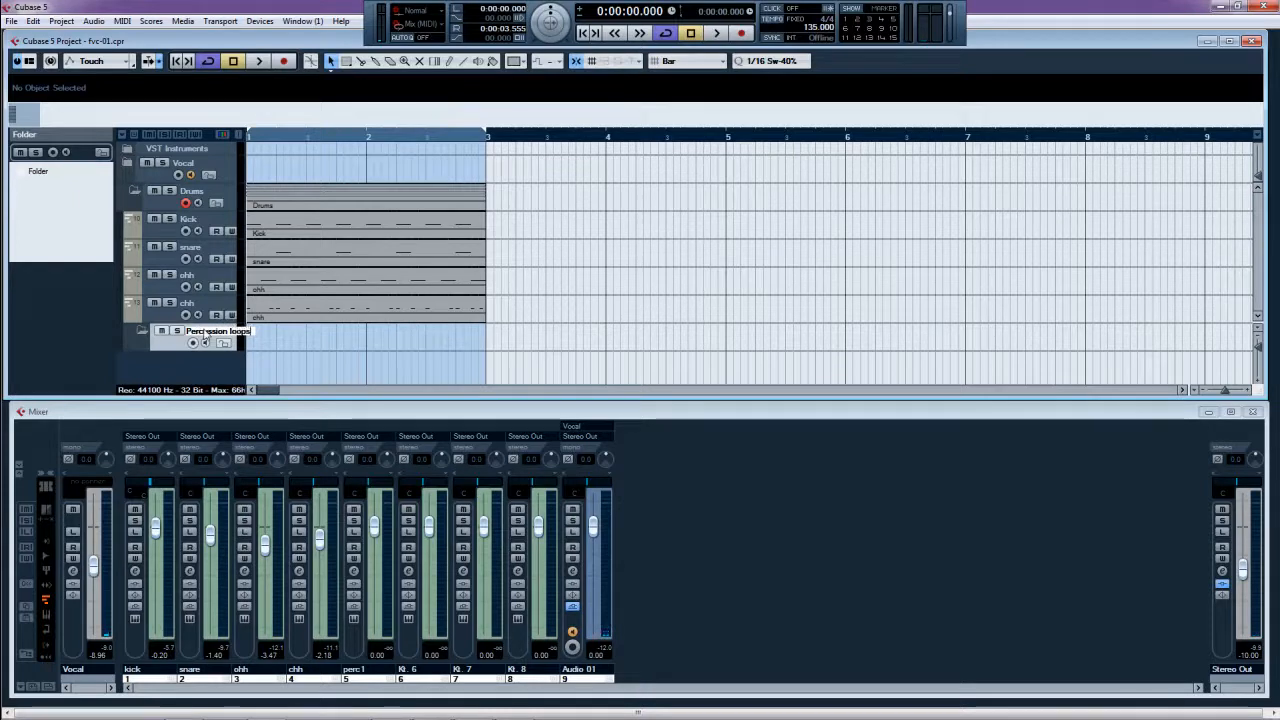
pyautogui.press('Return')
# - Cancel the Add Audio Track dialog and open the project Pool with Ctrl+P
pyautogui.rightClick(166, 344)
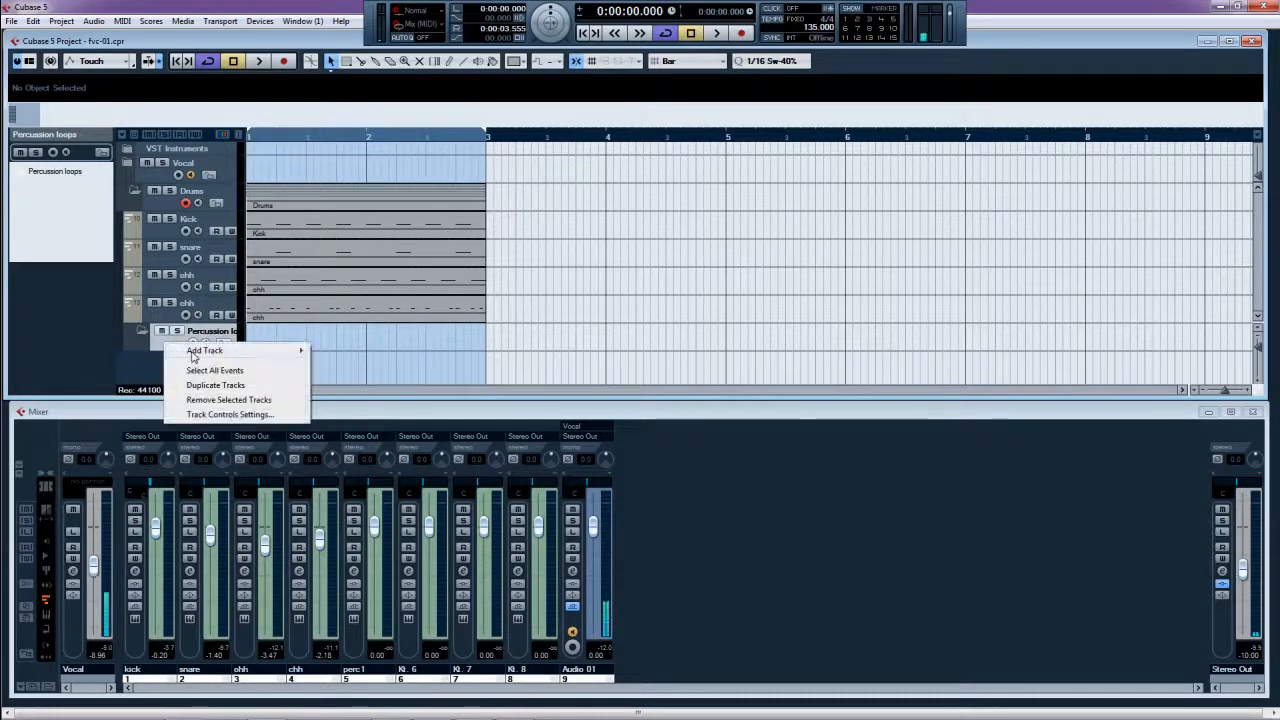
pyautogui.moveTo(266, 352)
pyautogui.click(388, 352)
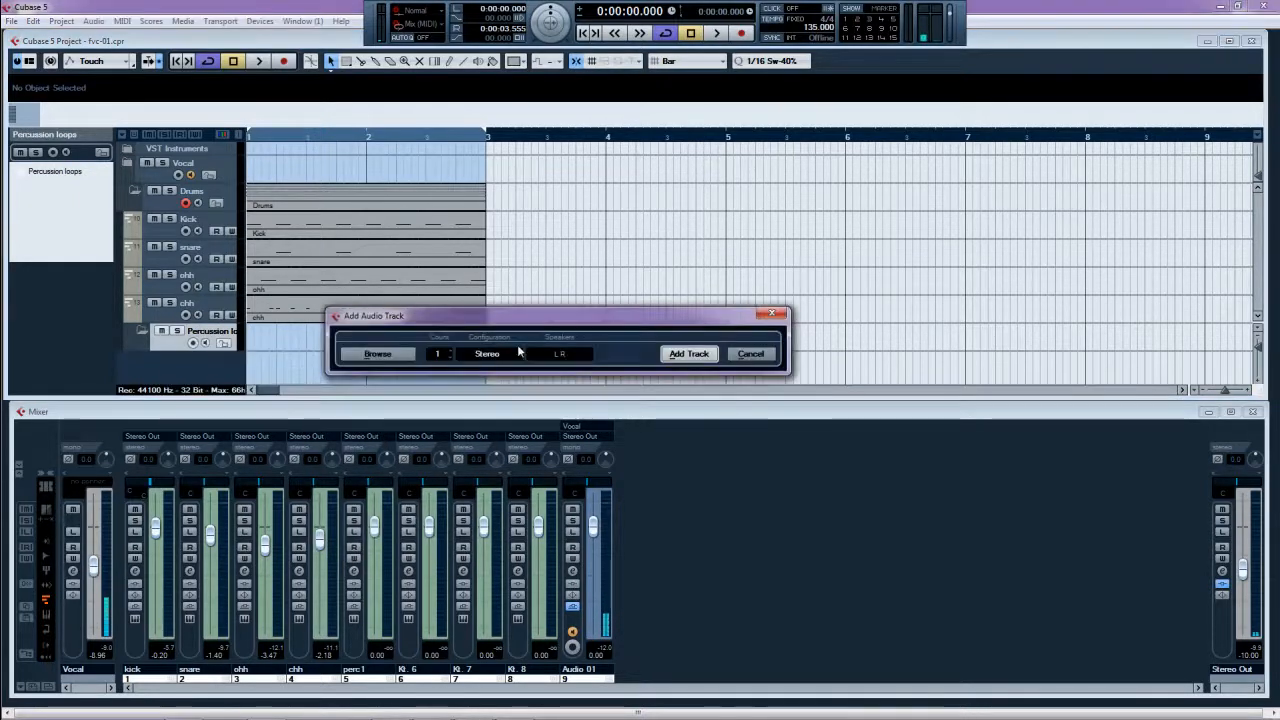
pyautogui.click(765, 362)
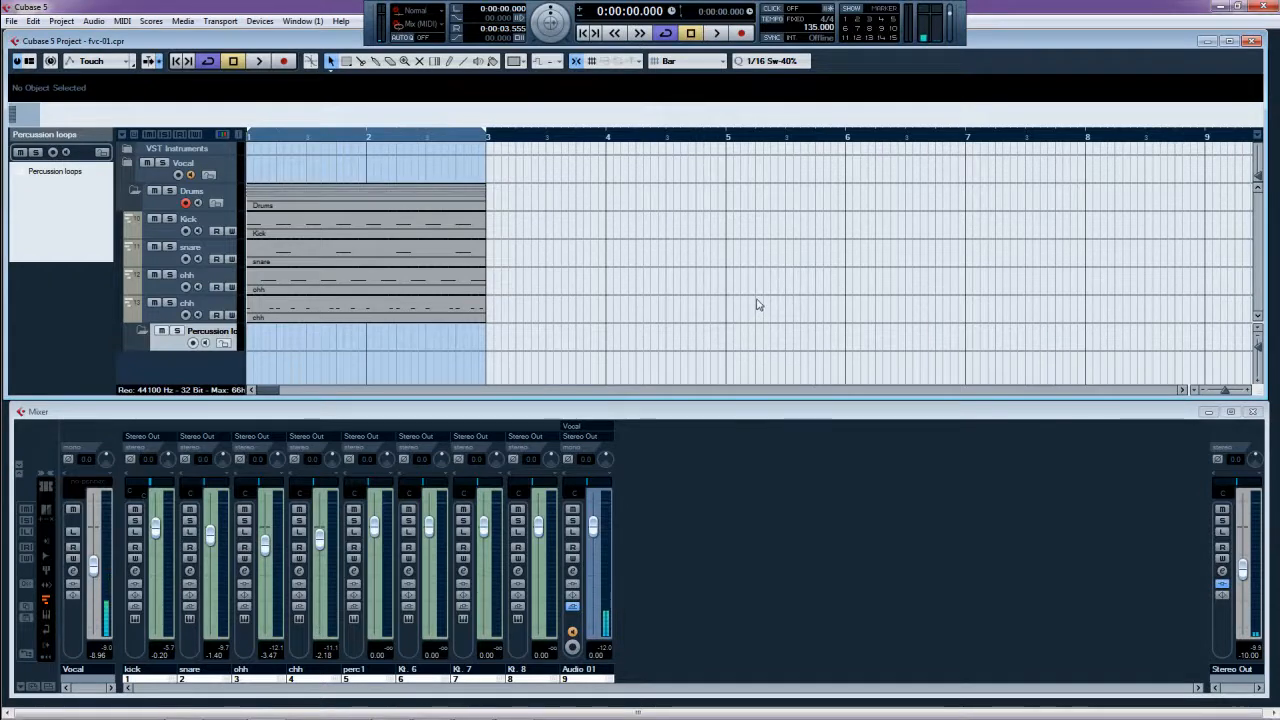
pyautogui.hotkey('ctrl', 'p')
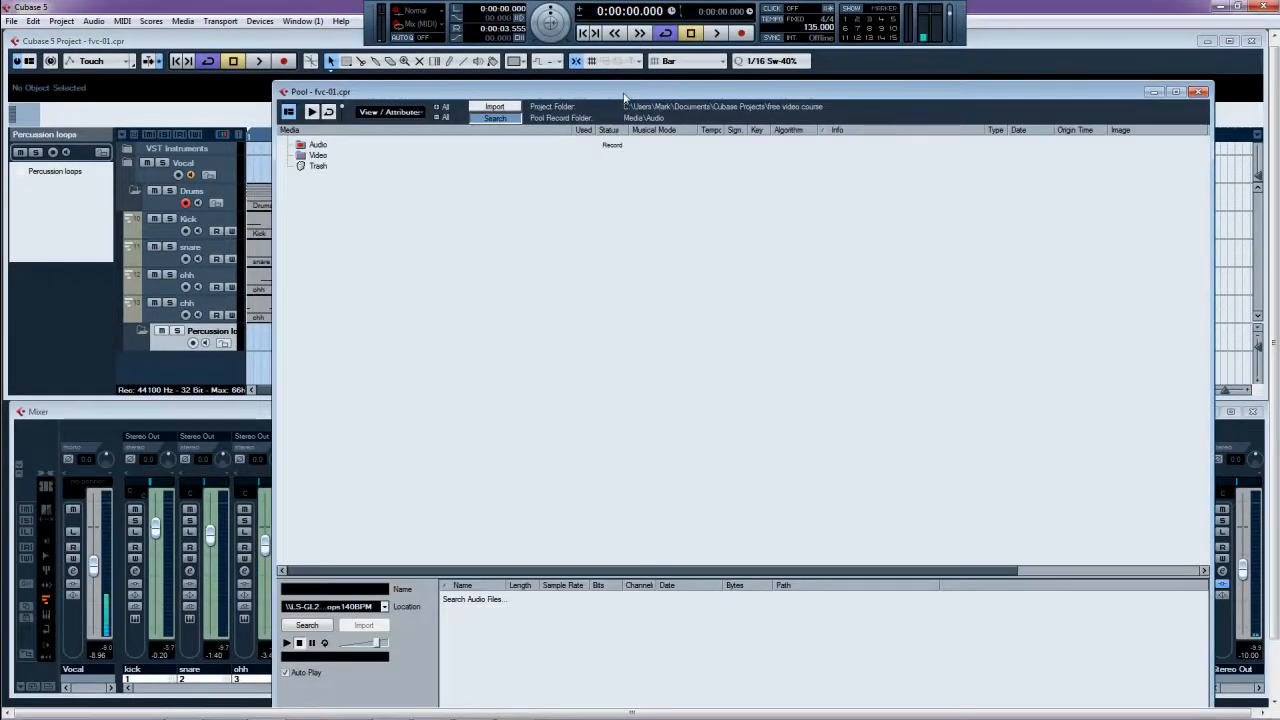
# - Search for audio files, audition samples, and import VEC3 Loop 140 BPM 002
pyautogui.moveTo(624, 97); pyautogui.dragTo(425, 35)
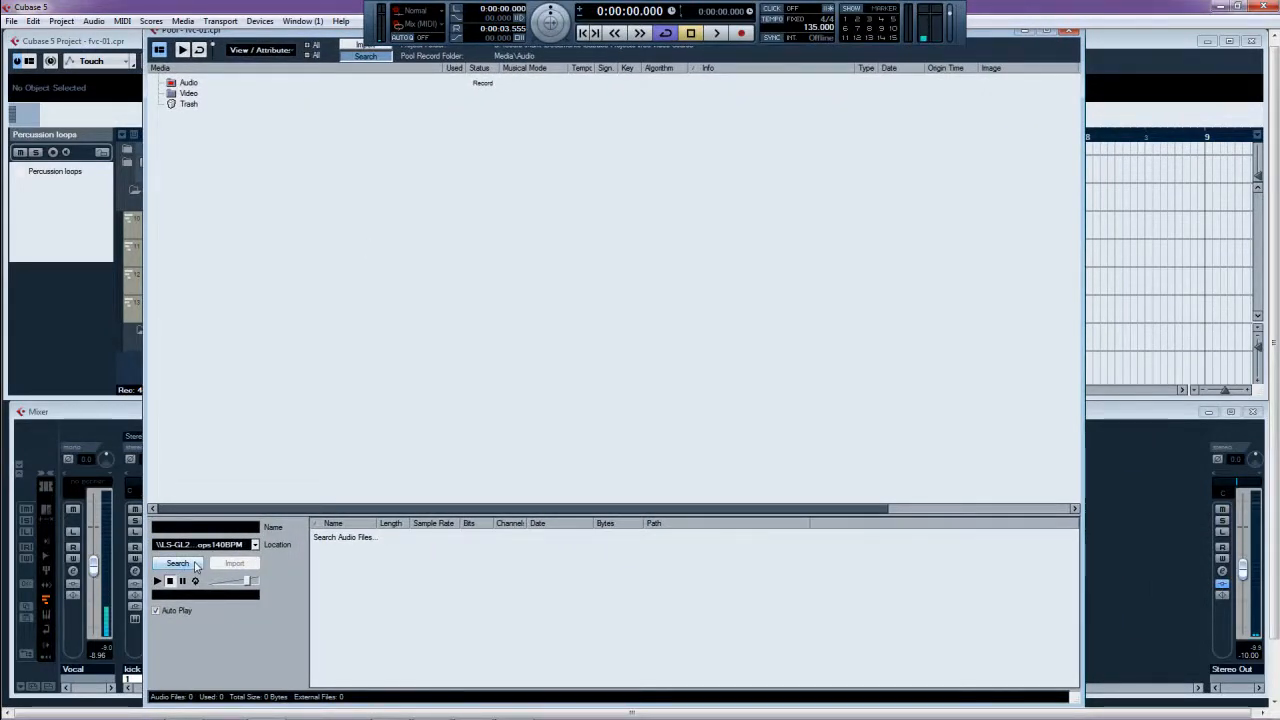
pyautogui.click(195, 564)
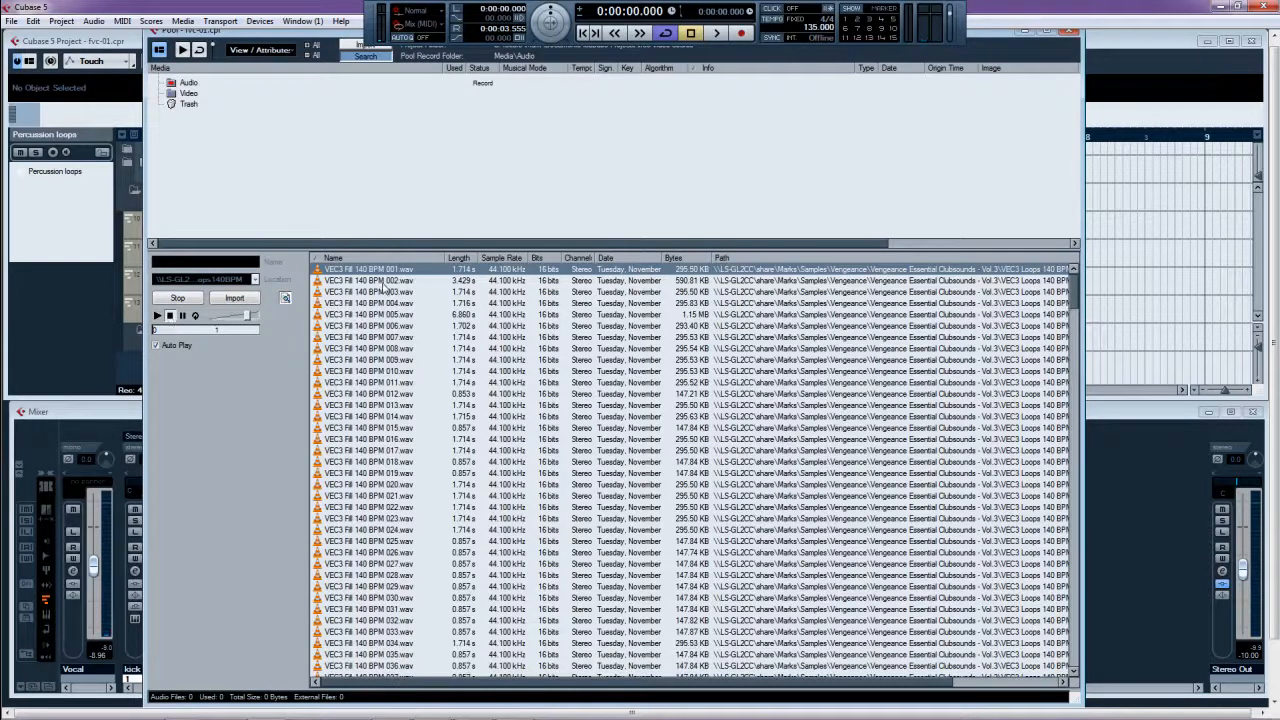
pyautogui.click(380, 292)
pyautogui.click(376, 314)
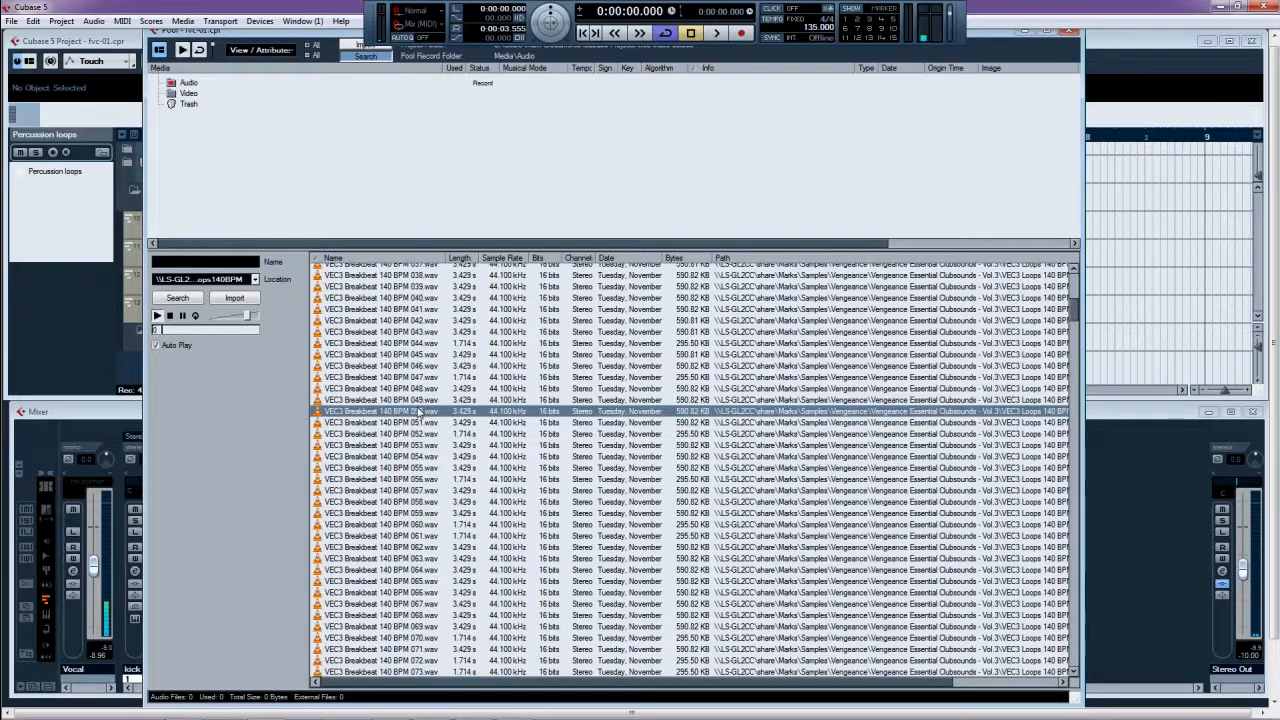
pyautogui.scroll(-20, 452, 458)
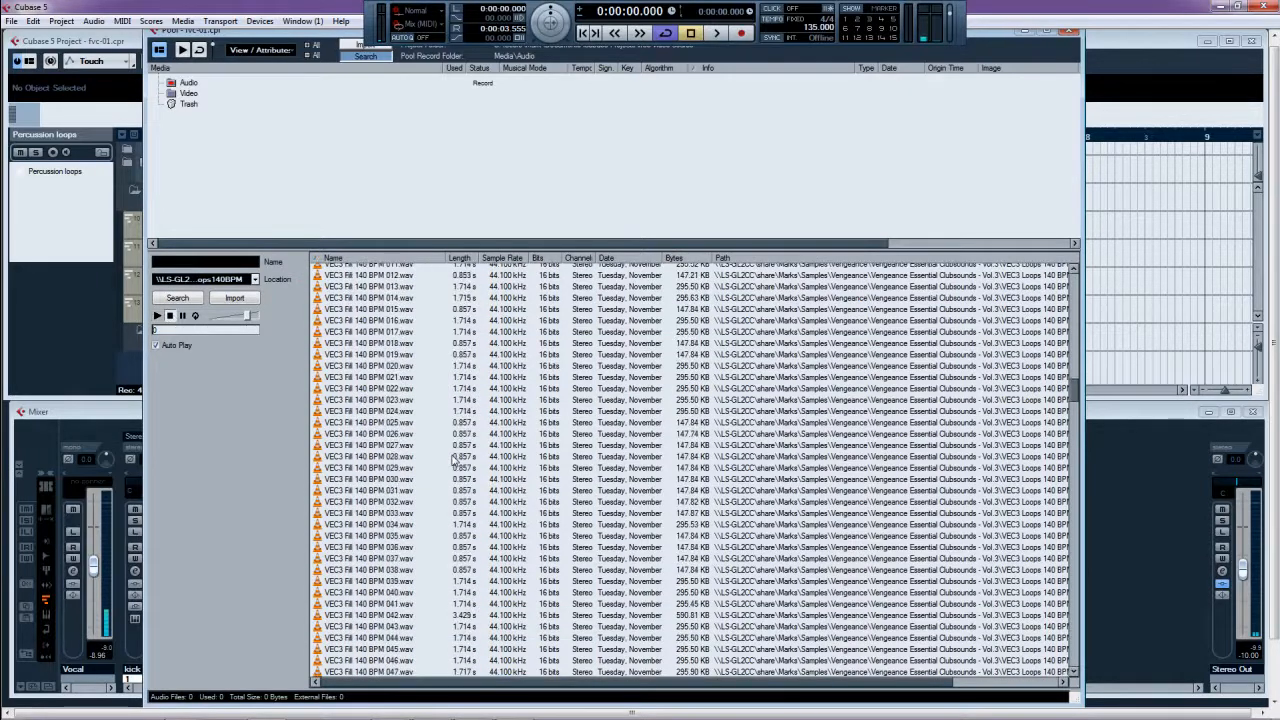
pyautogui.scroll(-12, 452, 458)
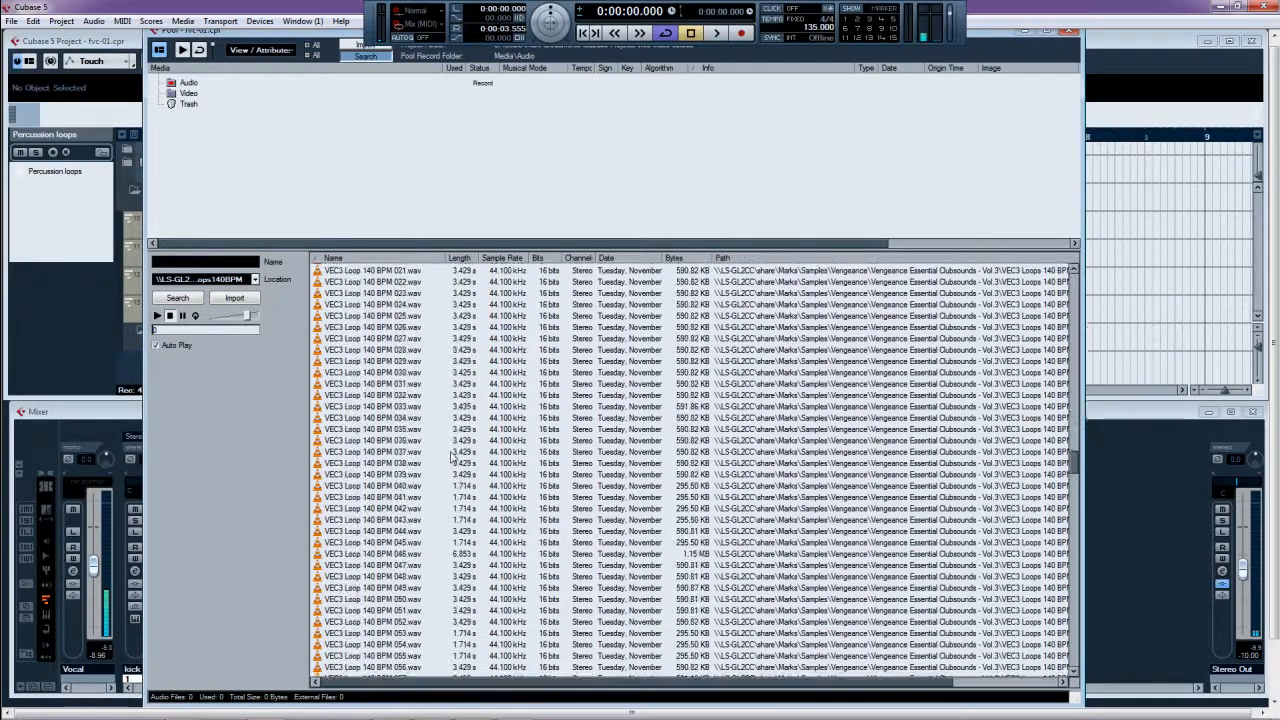
pyautogui.click(373, 376)
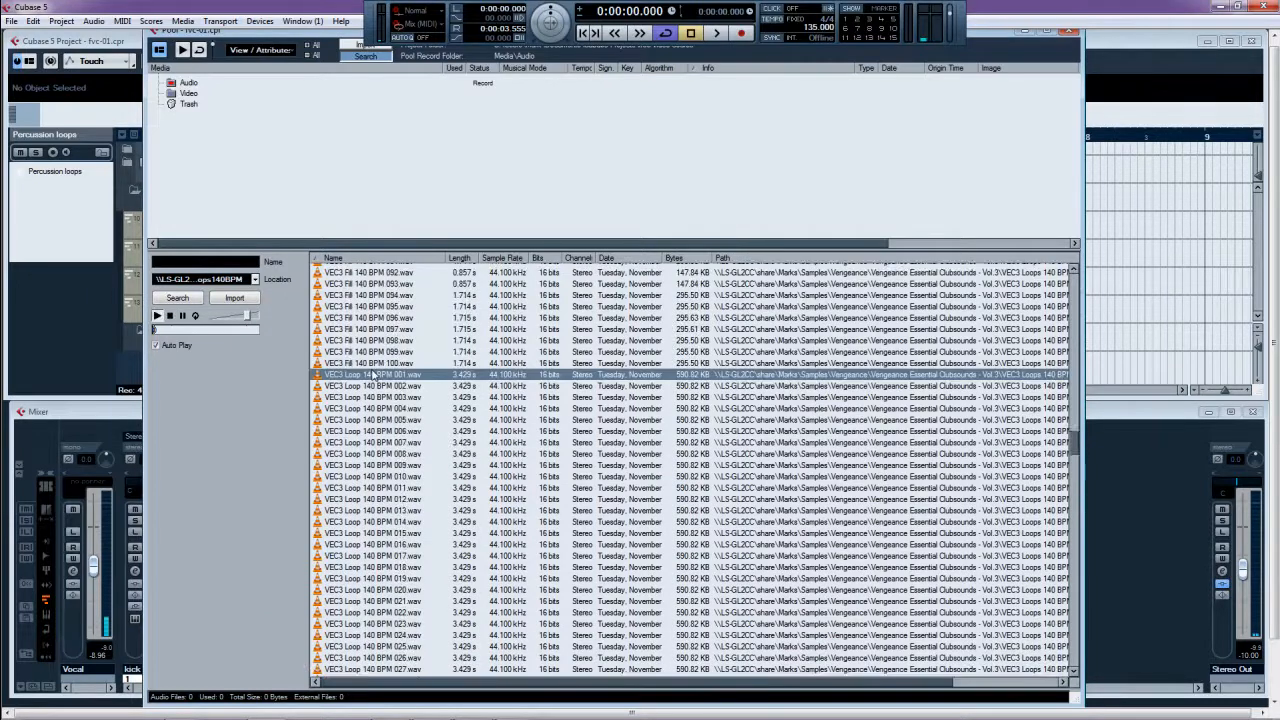
pyautogui.click(377, 388)
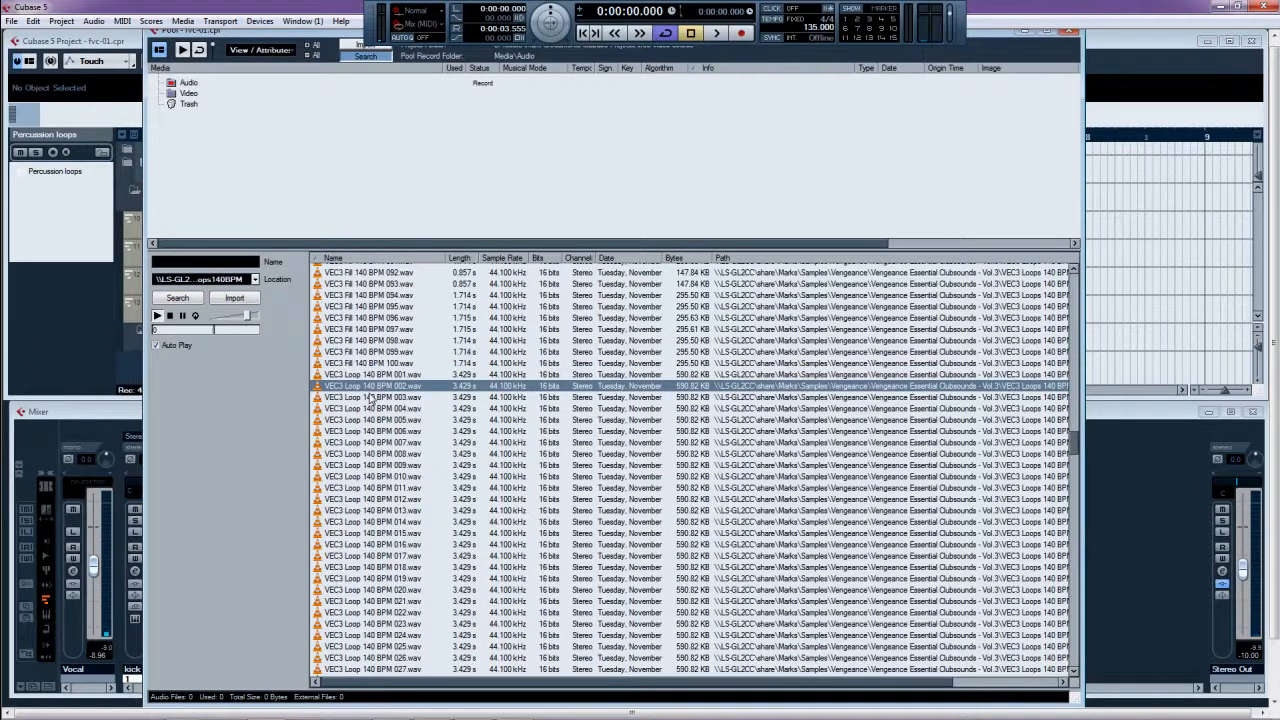
pyautogui.doubleClick(371, 388)
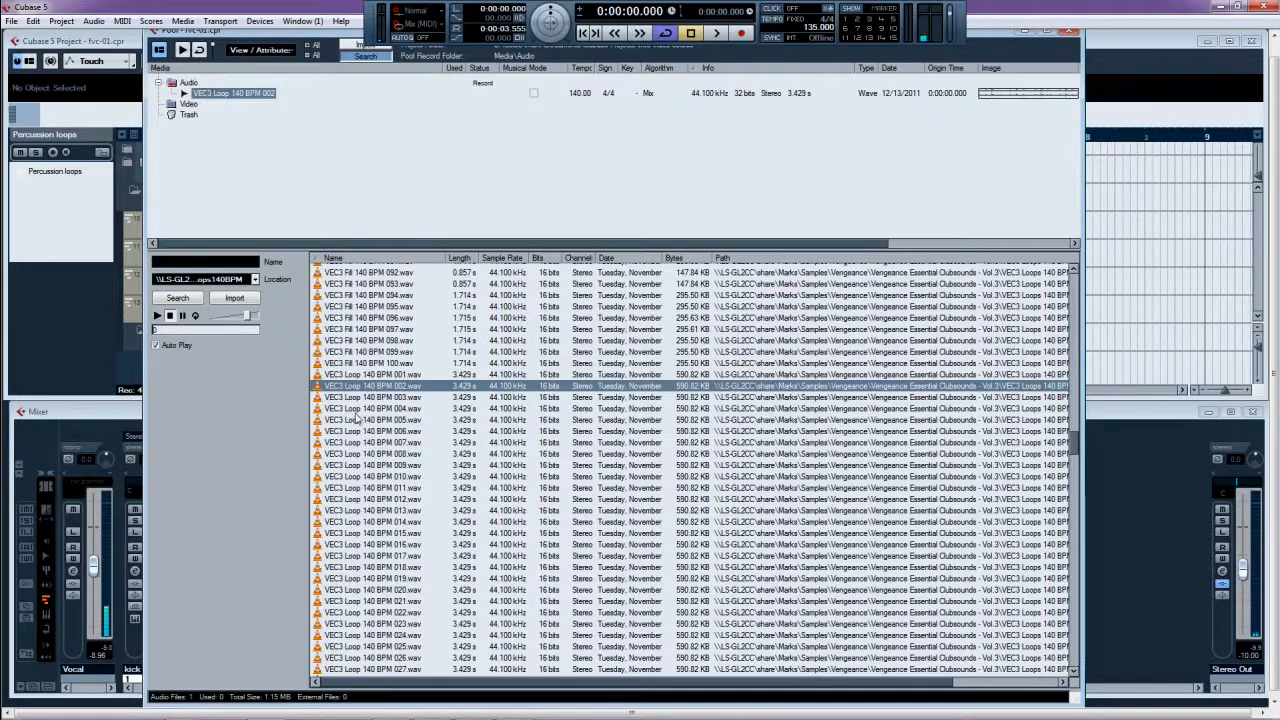
# - Audition loops 004 to 007 and import VEC3 Loop 140 BPM 009
pyautogui.click(357, 409)
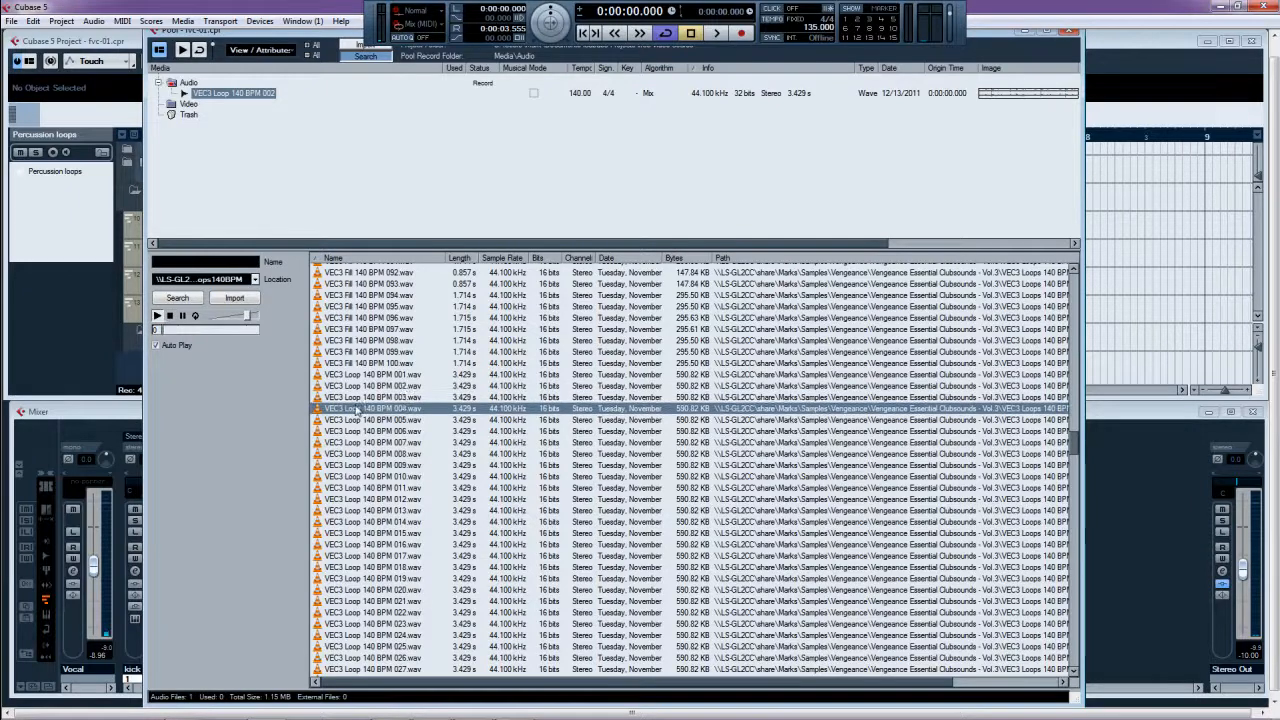
pyautogui.press('Down')
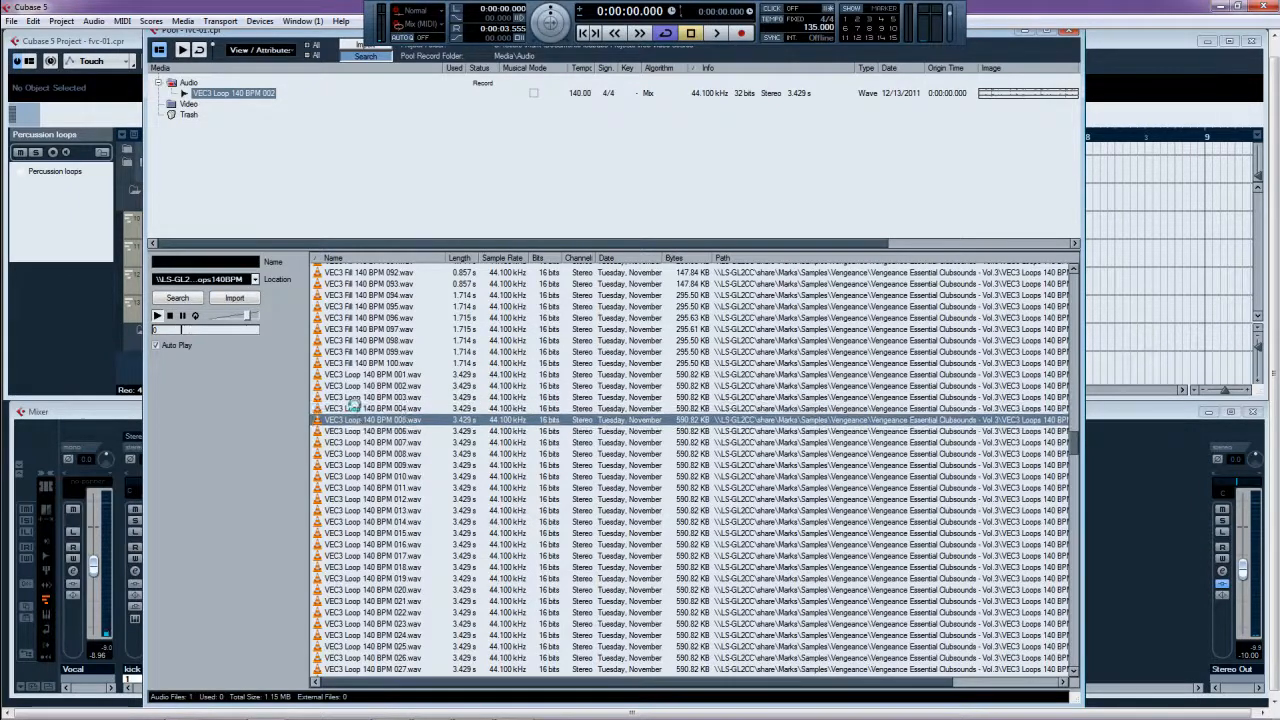
pyautogui.press('Down')
pyautogui.press('Down')
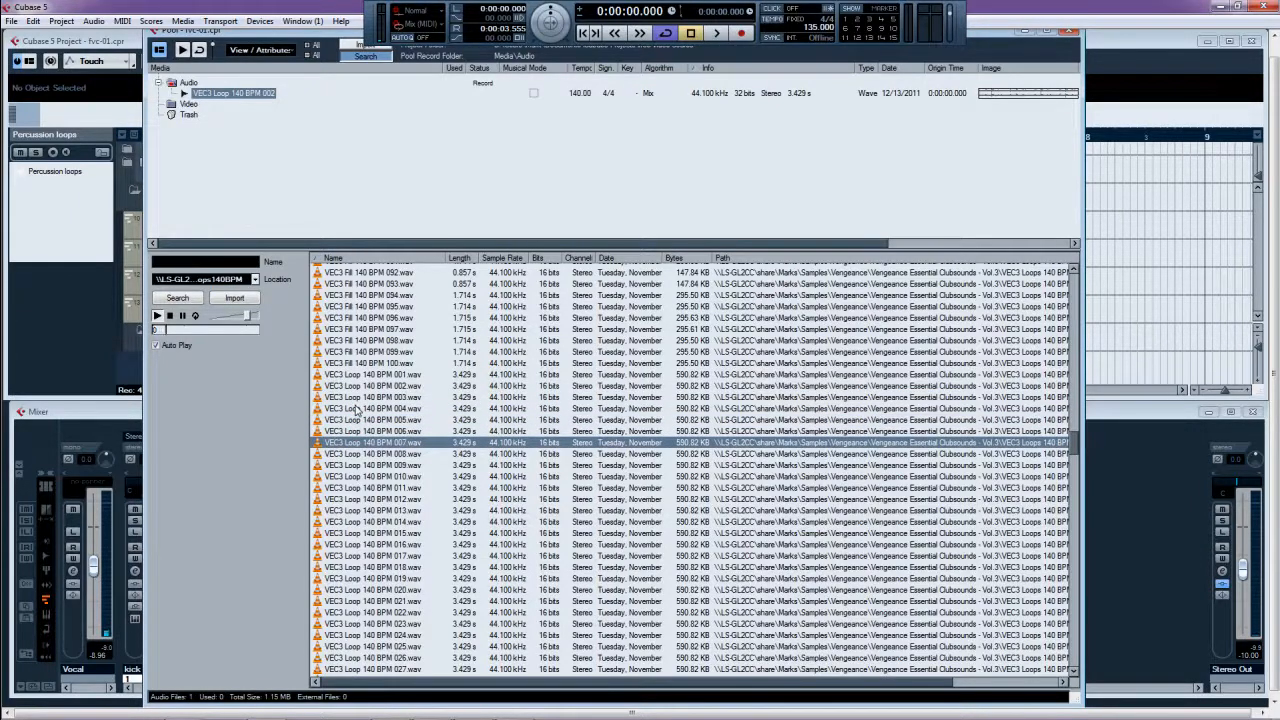
pyautogui.press('Down')
pyautogui.press('Down')
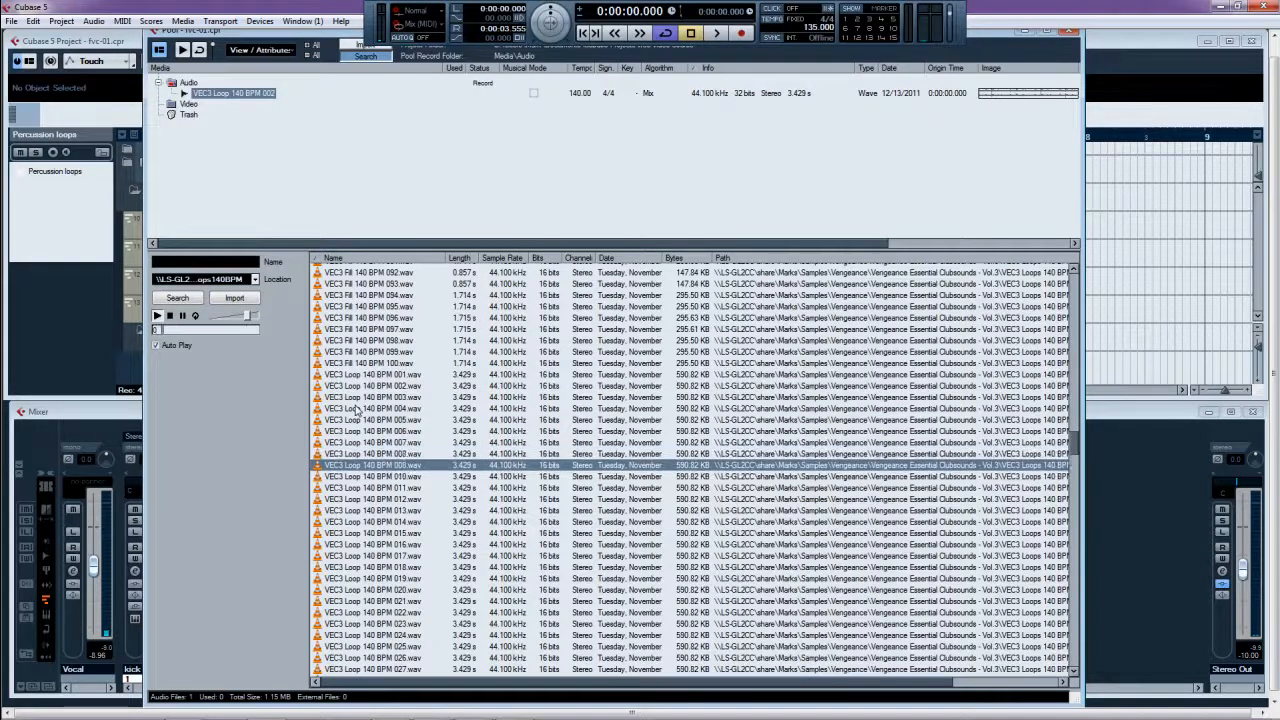
pyautogui.doubleClick(358, 467)
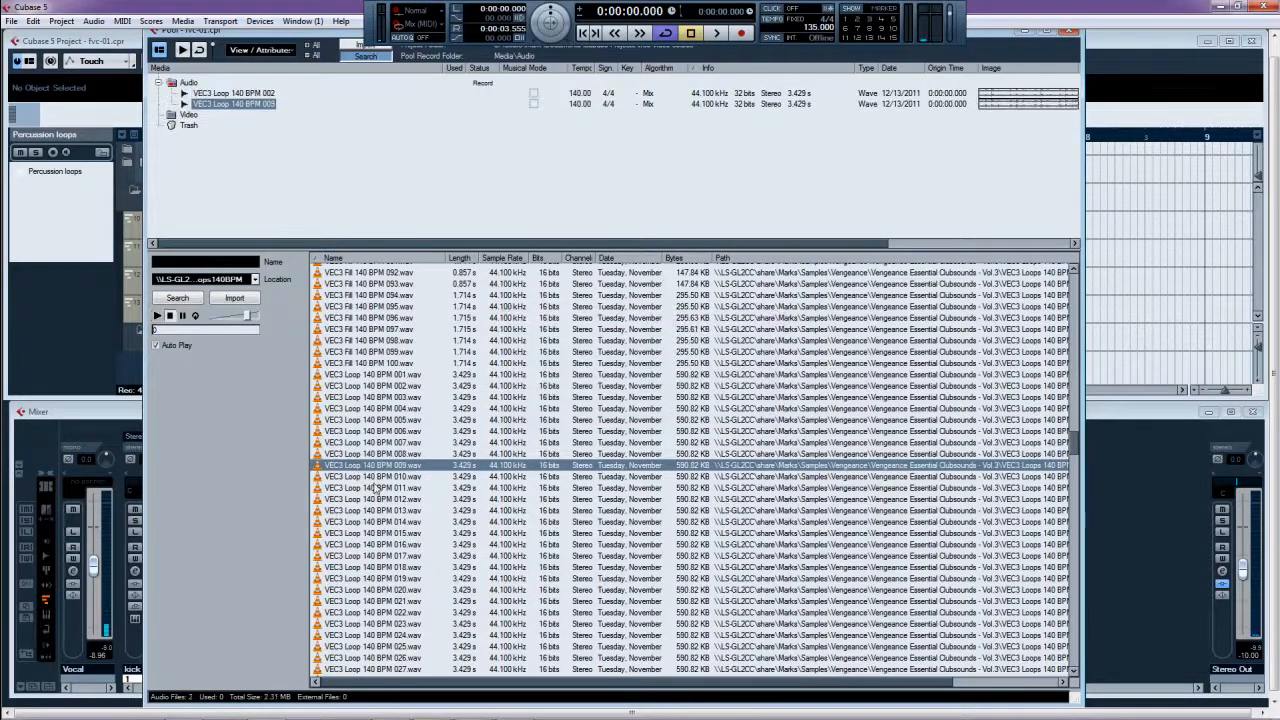
# - Audition loops 010 through 029 without importing more, then close the Pool
pyautogui.press('Down')
pyautogui.press('Down')
pyautogui.press('Down')
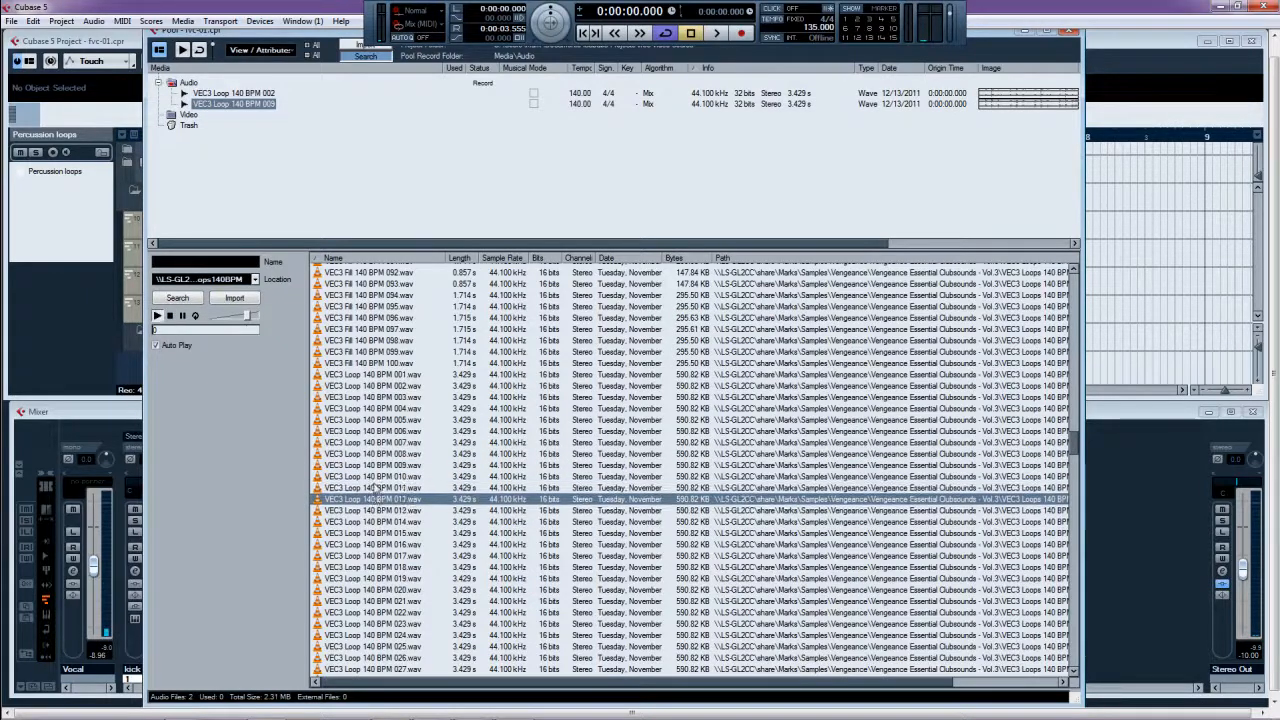
pyautogui.press('Down')
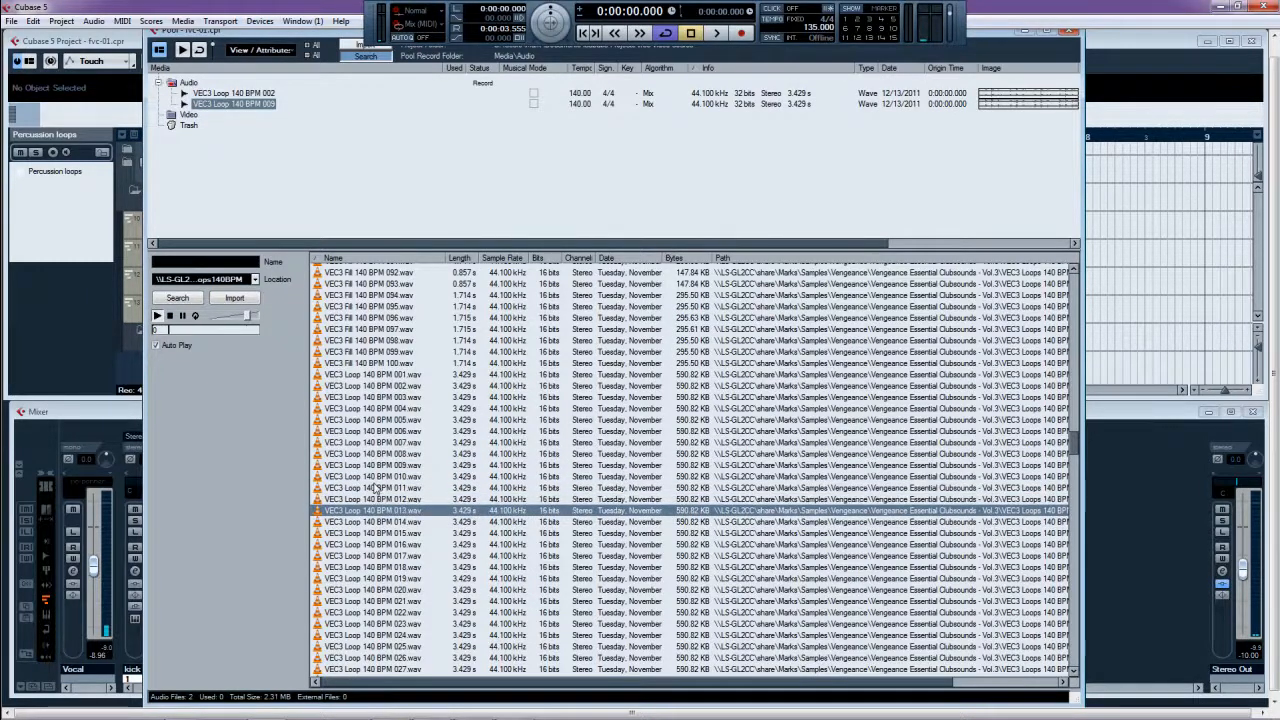
pyautogui.press('Down')
pyautogui.press('Down')
pyautogui.press('Down')
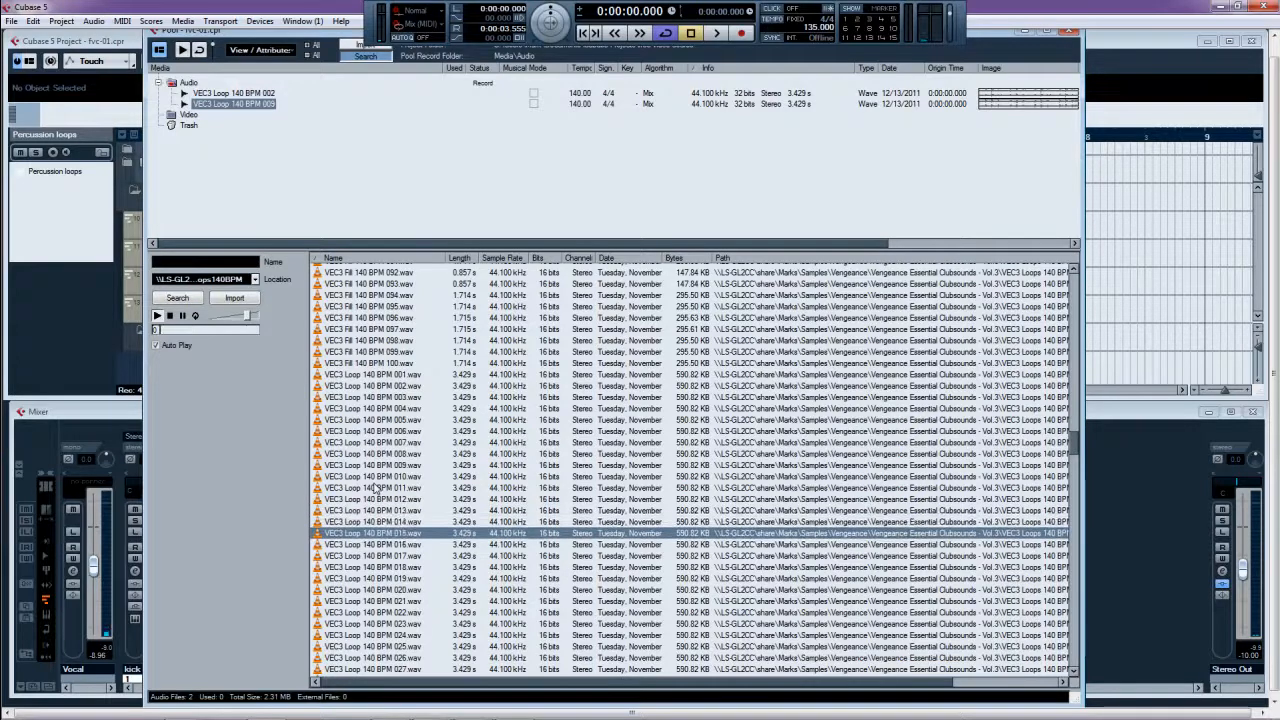
pyautogui.press('Down')
pyautogui.press('Down')
pyautogui.press('Down')
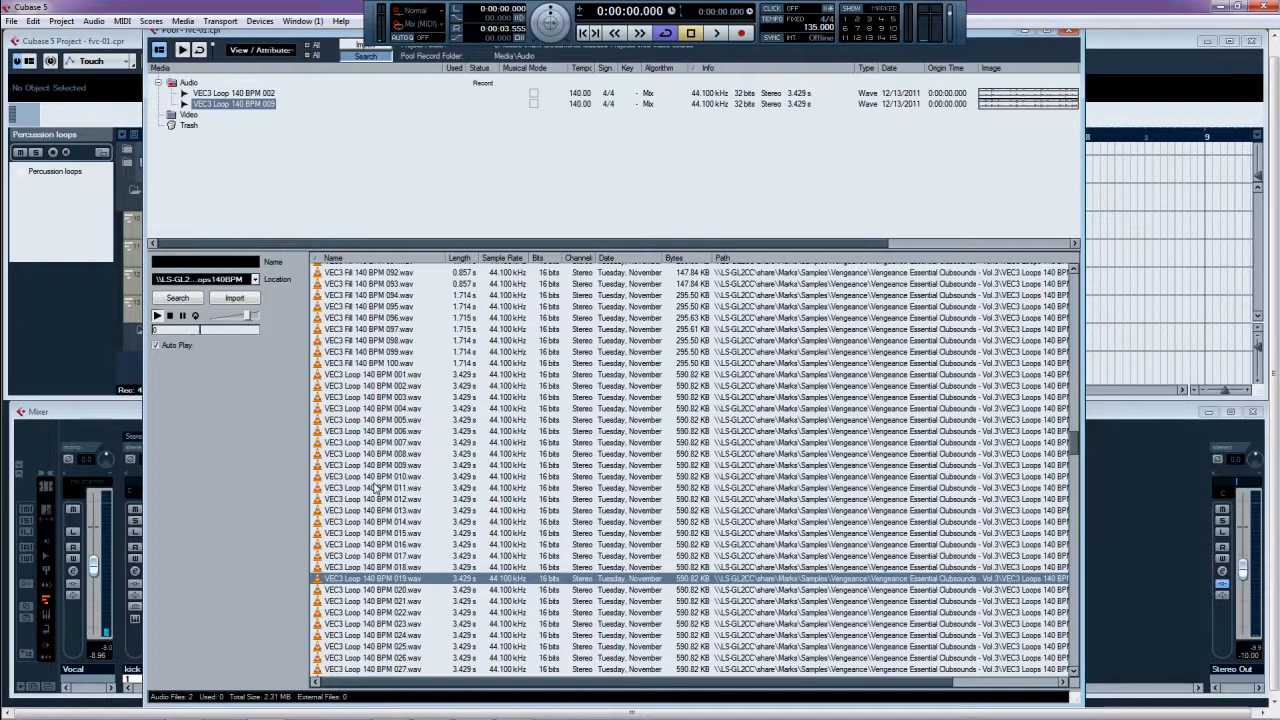
pyautogui.press('Down')
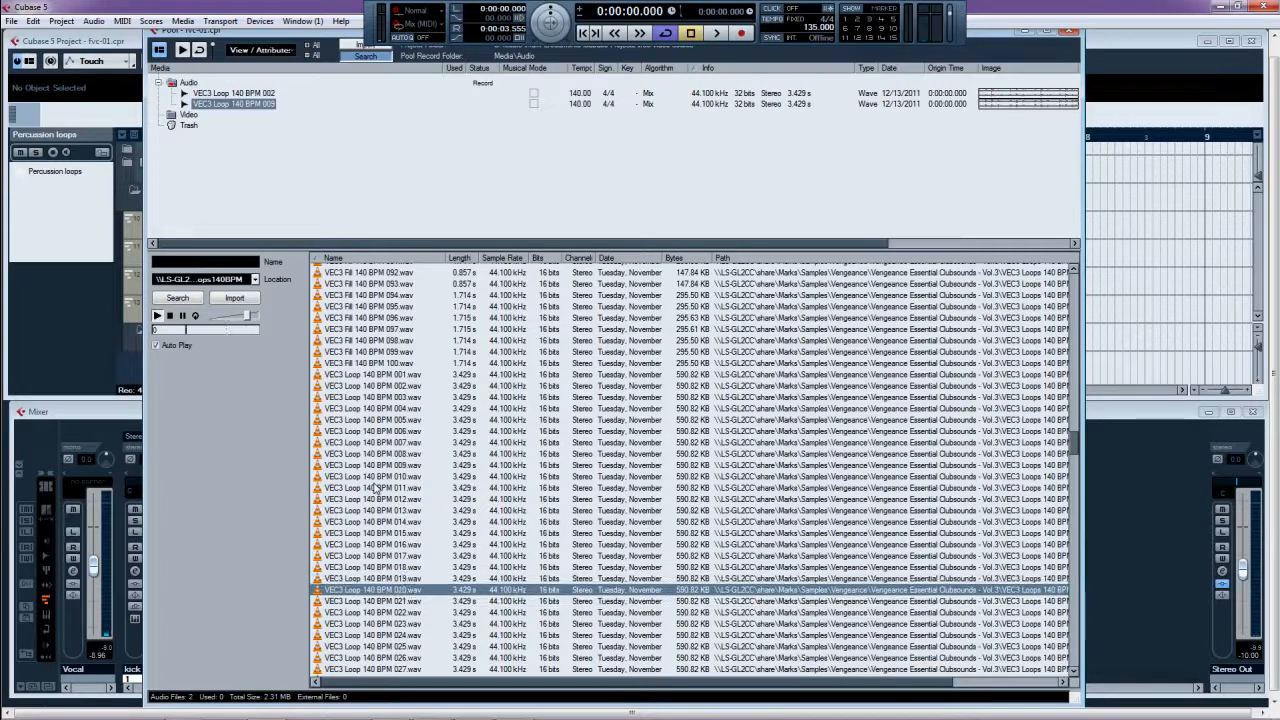
pyautogui.press('Down')
pyautogui.press('Down')
pyautogui.press('Down')
pyautogui.press('Down')
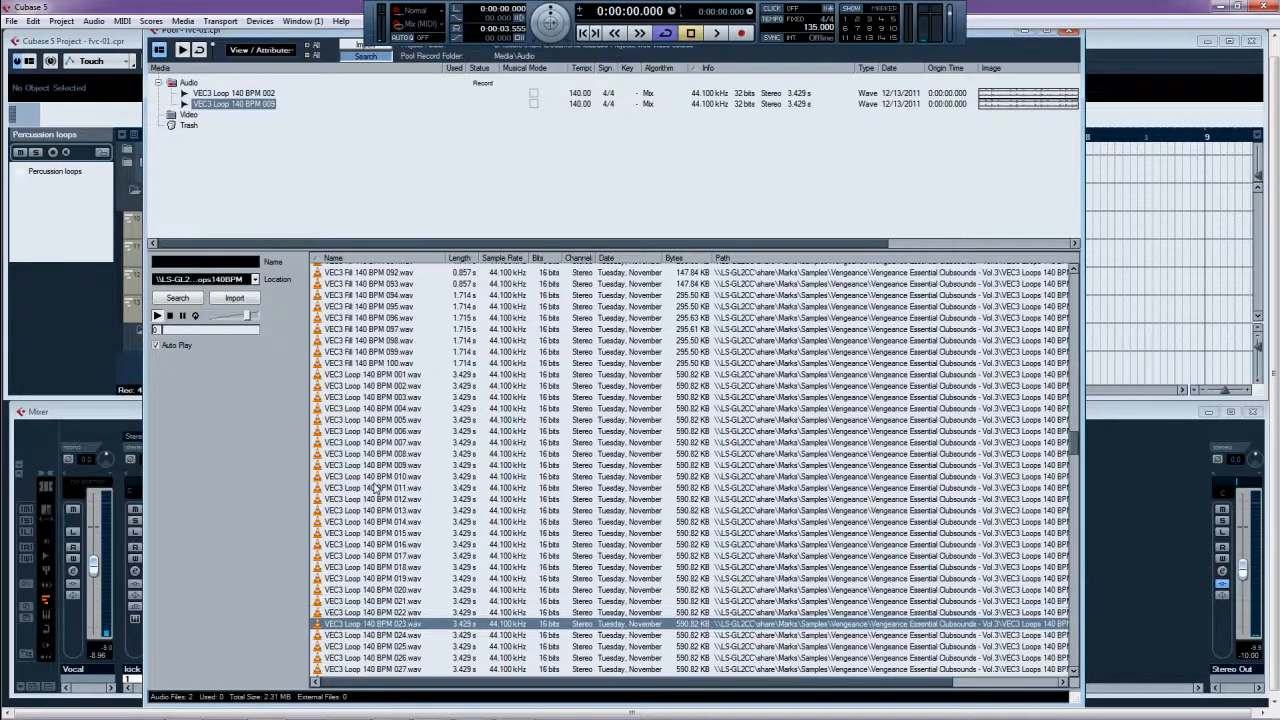
pyautogui.scroll(-10, 407, 447)
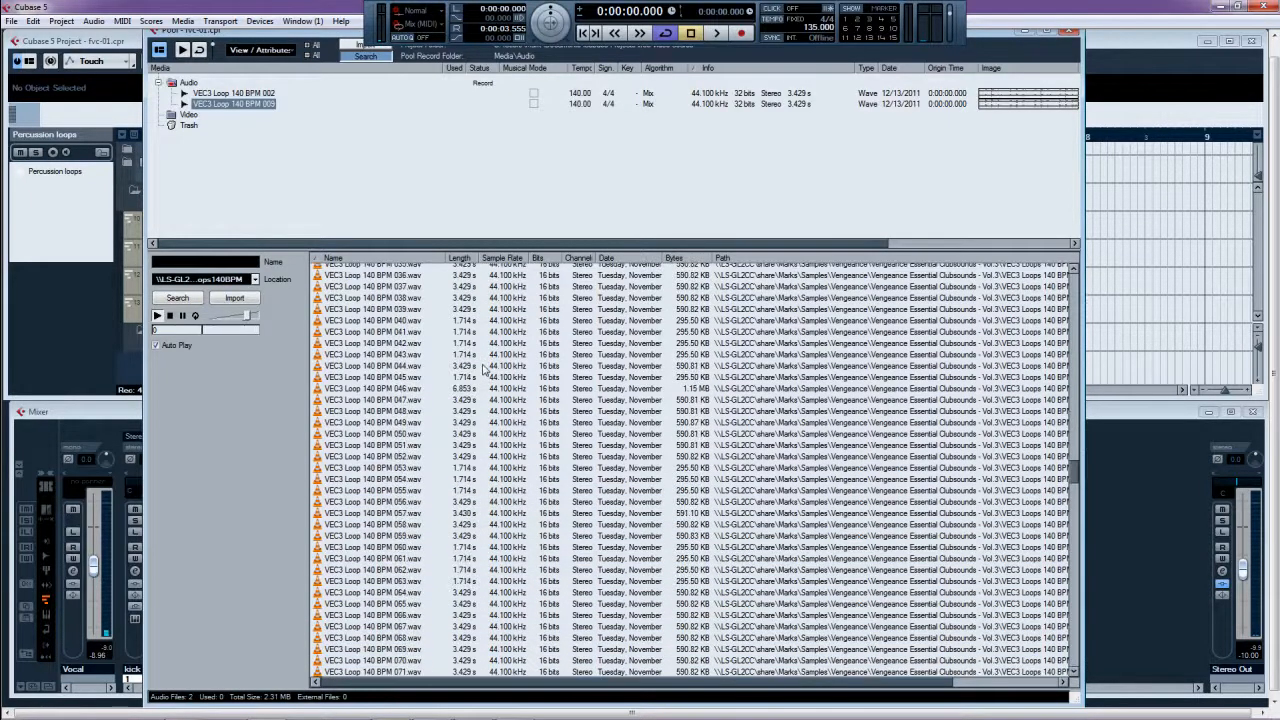
pyautogui.click(404, 320)
pyautogui.press('Down')
pyautogui.press('Down')
pyautogui.press('Down')
pyautogui.press('Down')
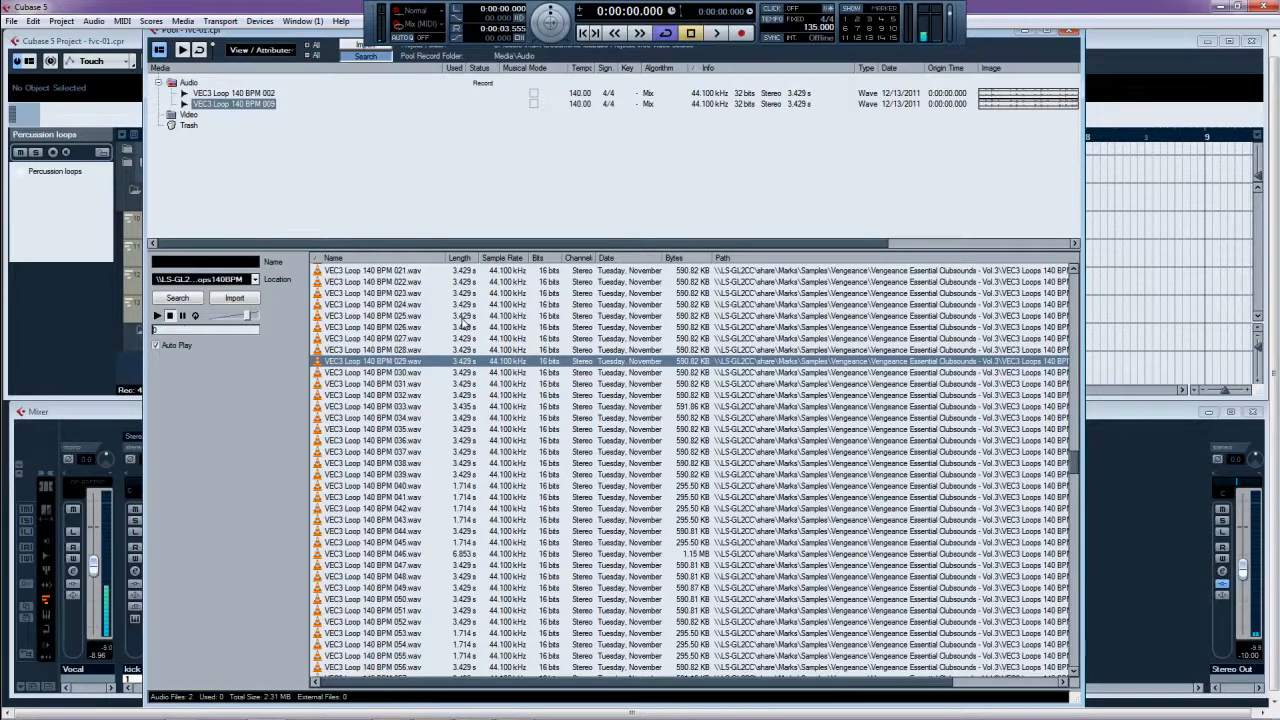
pyautogui.hotkey('ctrl', 'p')
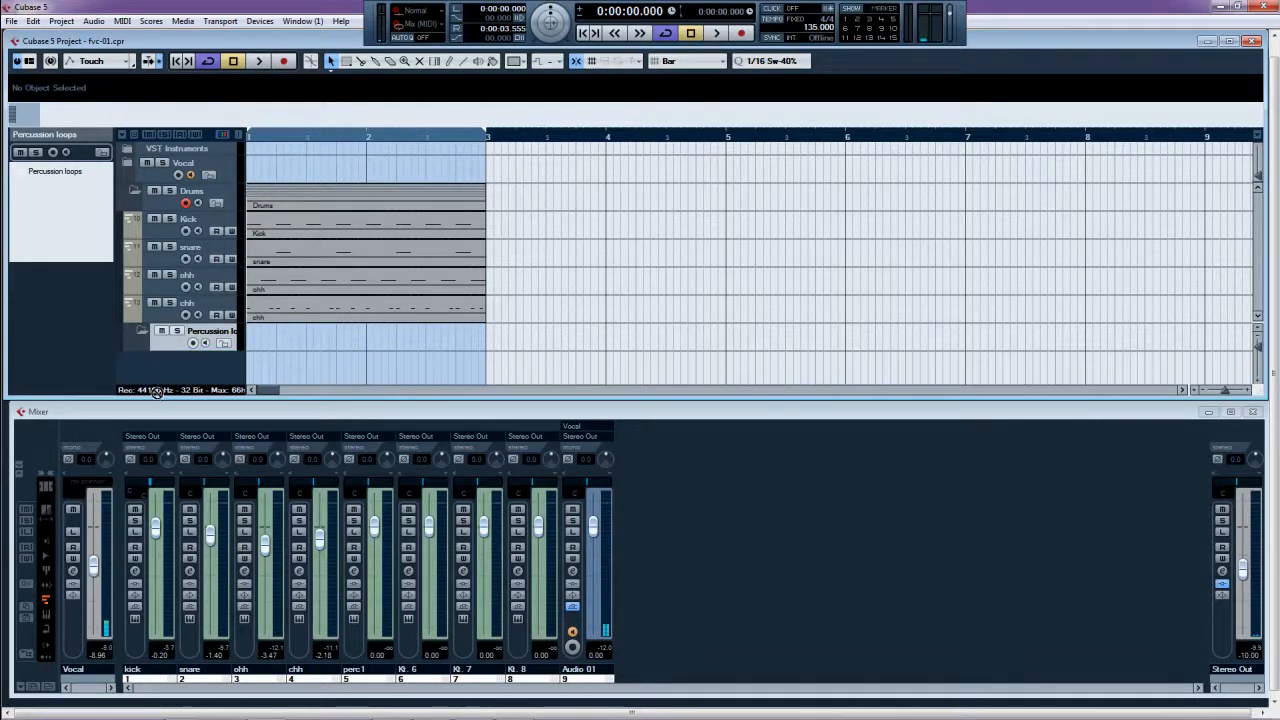
# - Move the Percussion loops folder to top level and collapse the Drums folder
pyautogui.moveTo(171, 378); pyautogui.dragTo(170, 376)
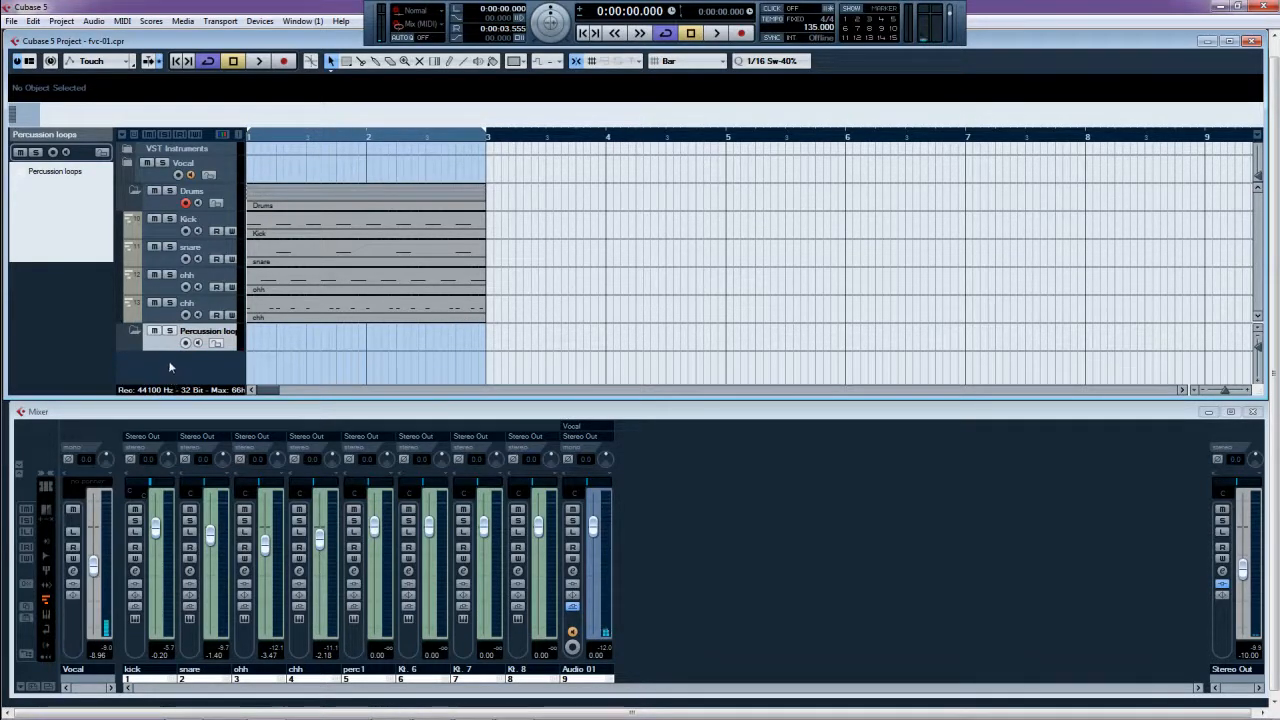
pyautogui.click(138, 192)
pyautogui.click(190, 228)
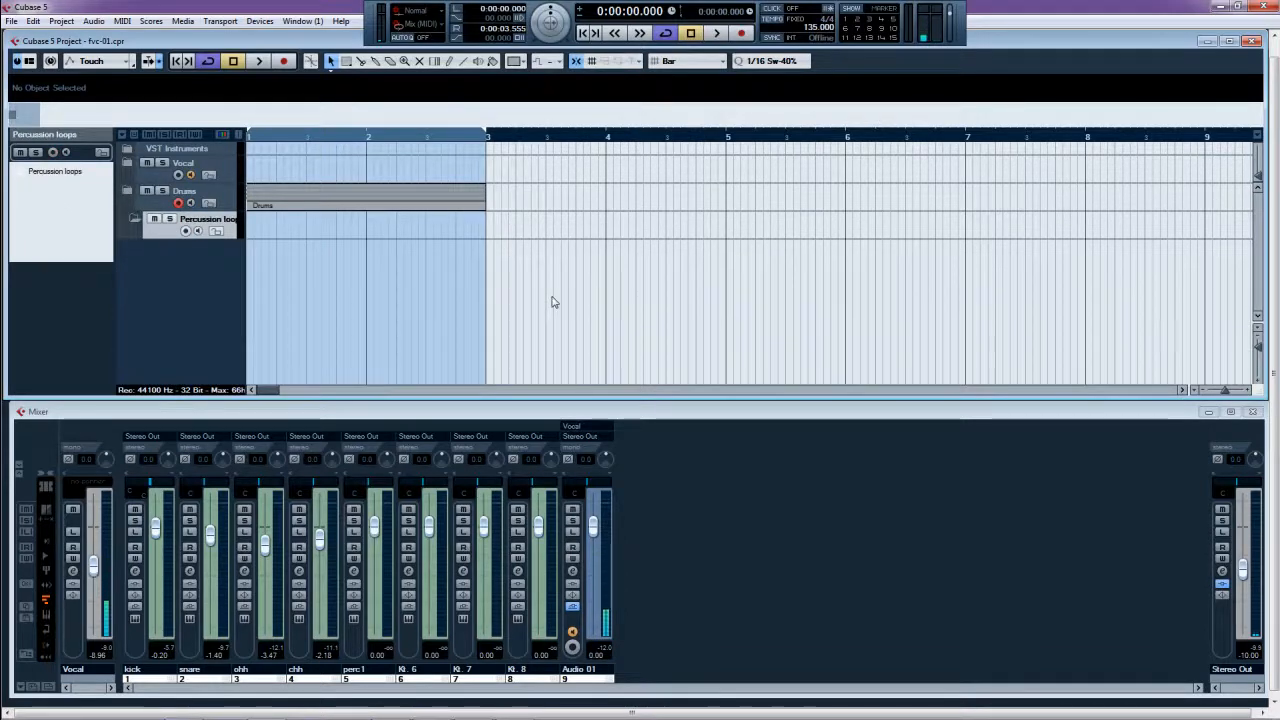
# - Load StylusRMX into VST Instrument slot 2 and create its MIDI track
pyautogui.press('F11')
pyautogui.click(1070, 176)
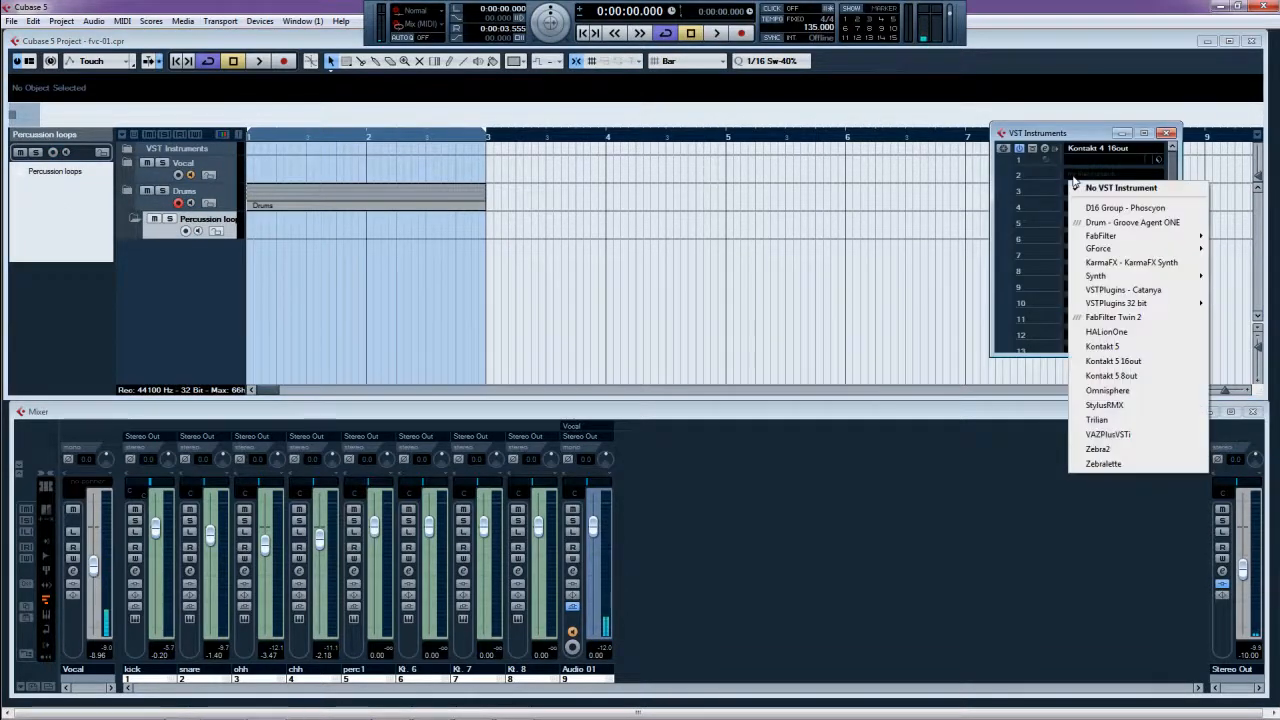
pyautogui.click(1139, 408)
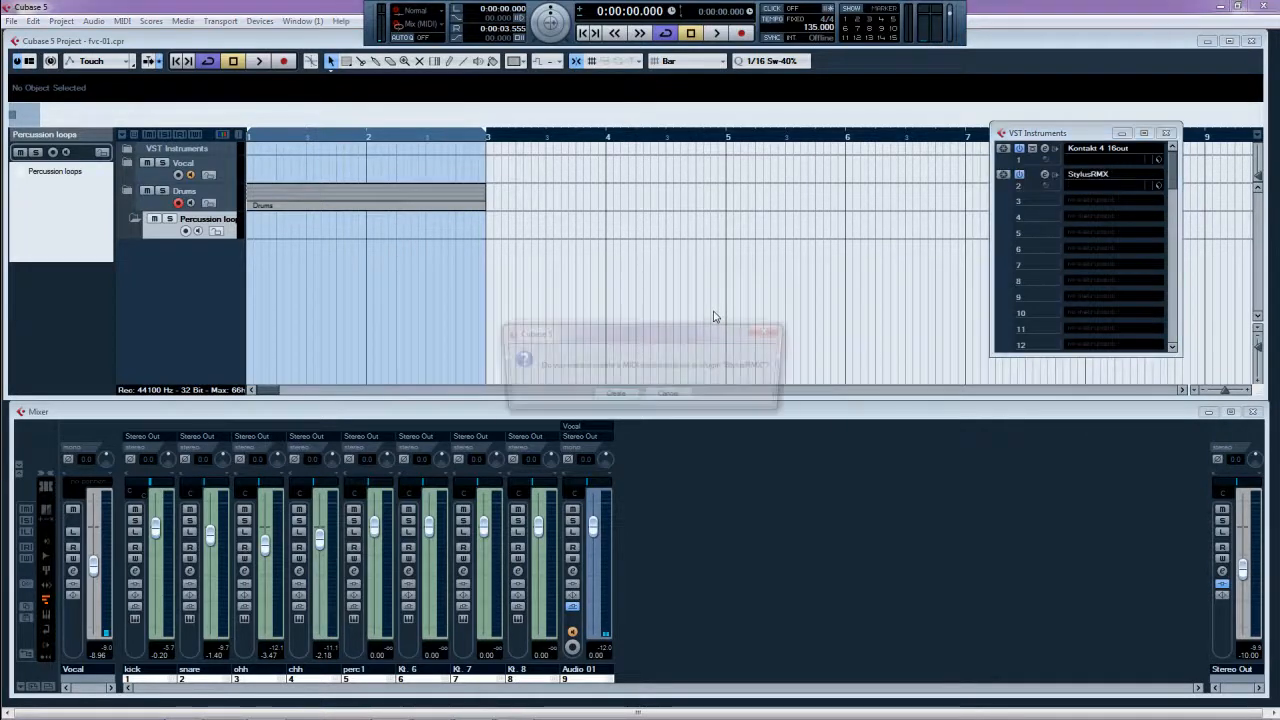
pyautogui.click(613, 397)
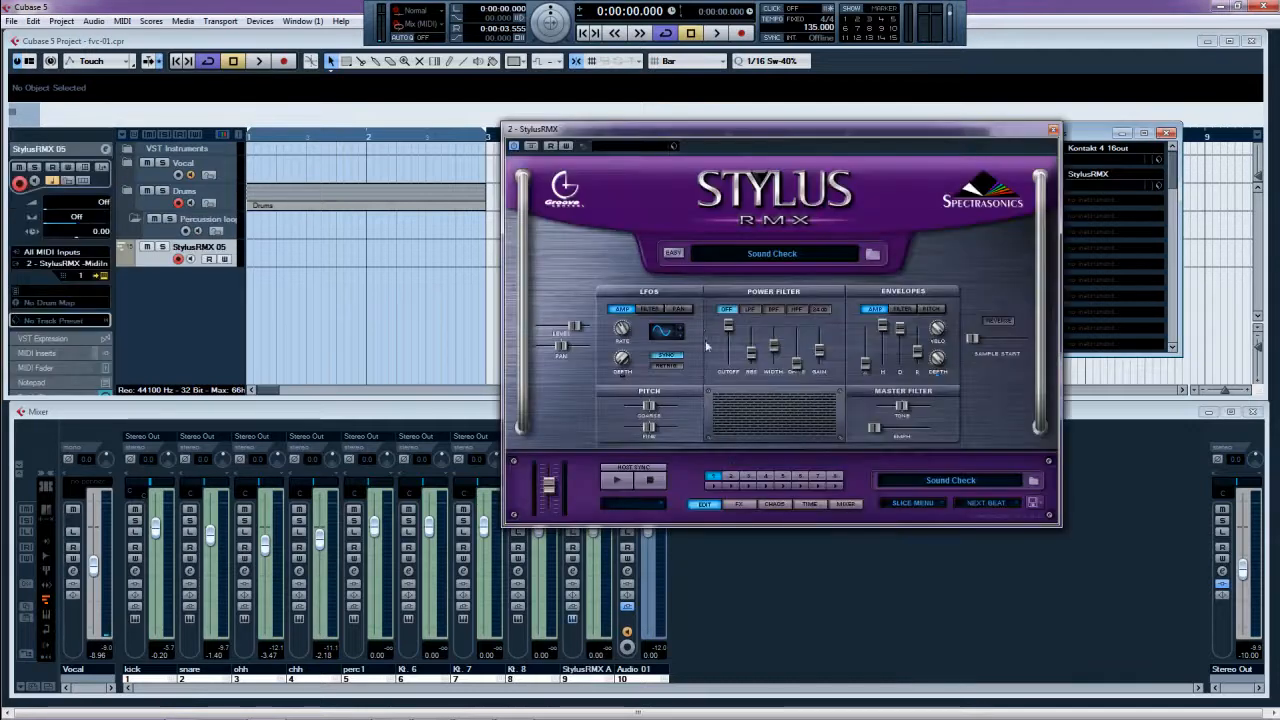
# - Open StylusRMX's groove browser, view Sound Menus, then switch the directory to Groove Elements
pyautogui.click(777, 254)
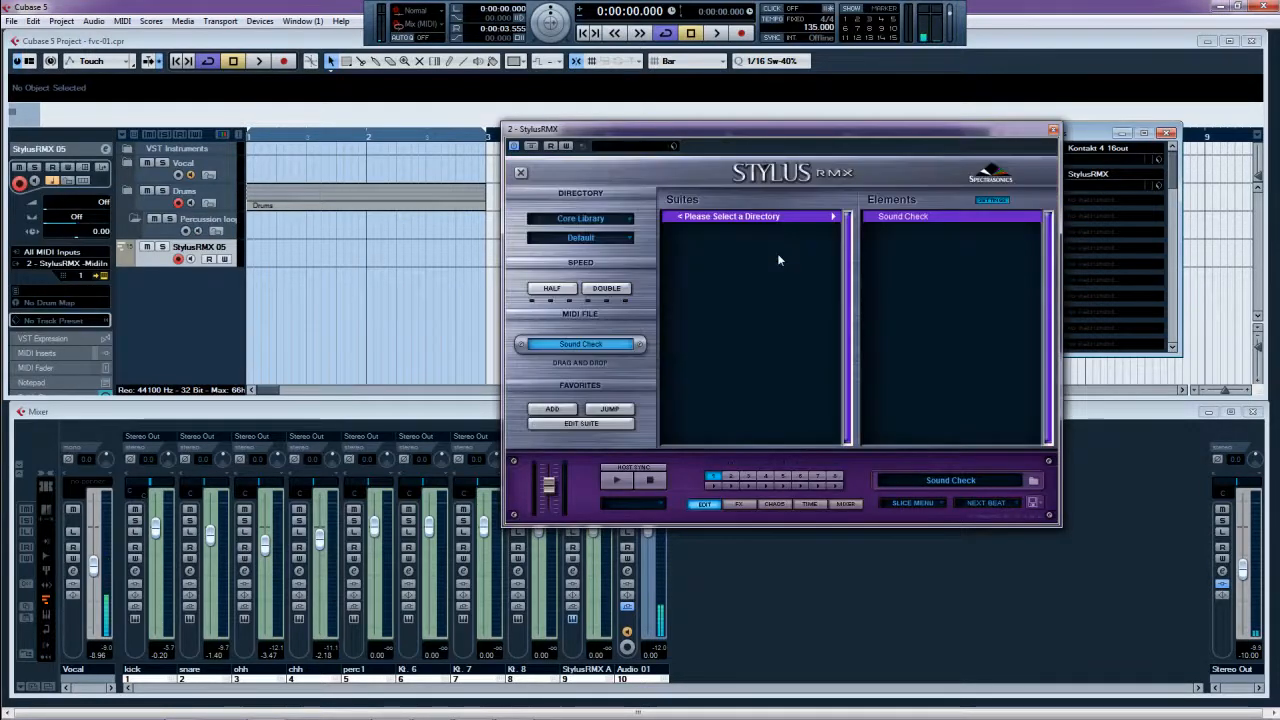
pyautogui.click(605, 243)
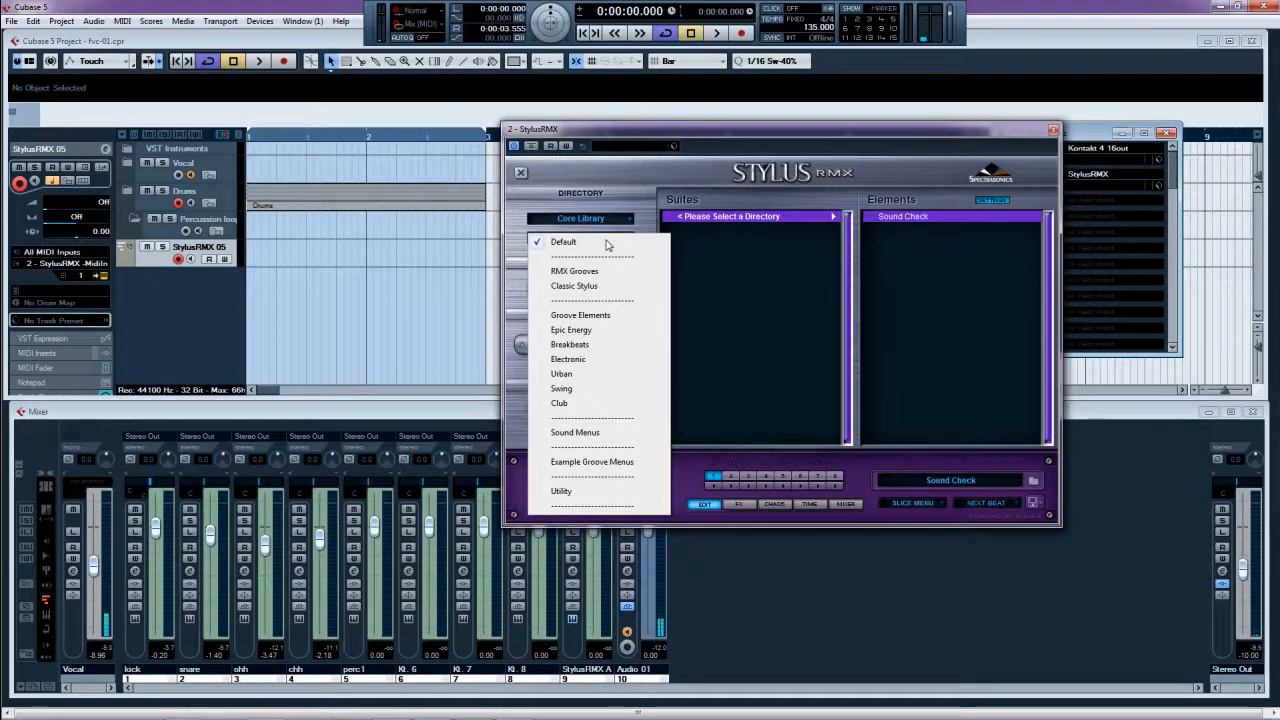
pyautogui.click(589, 432)
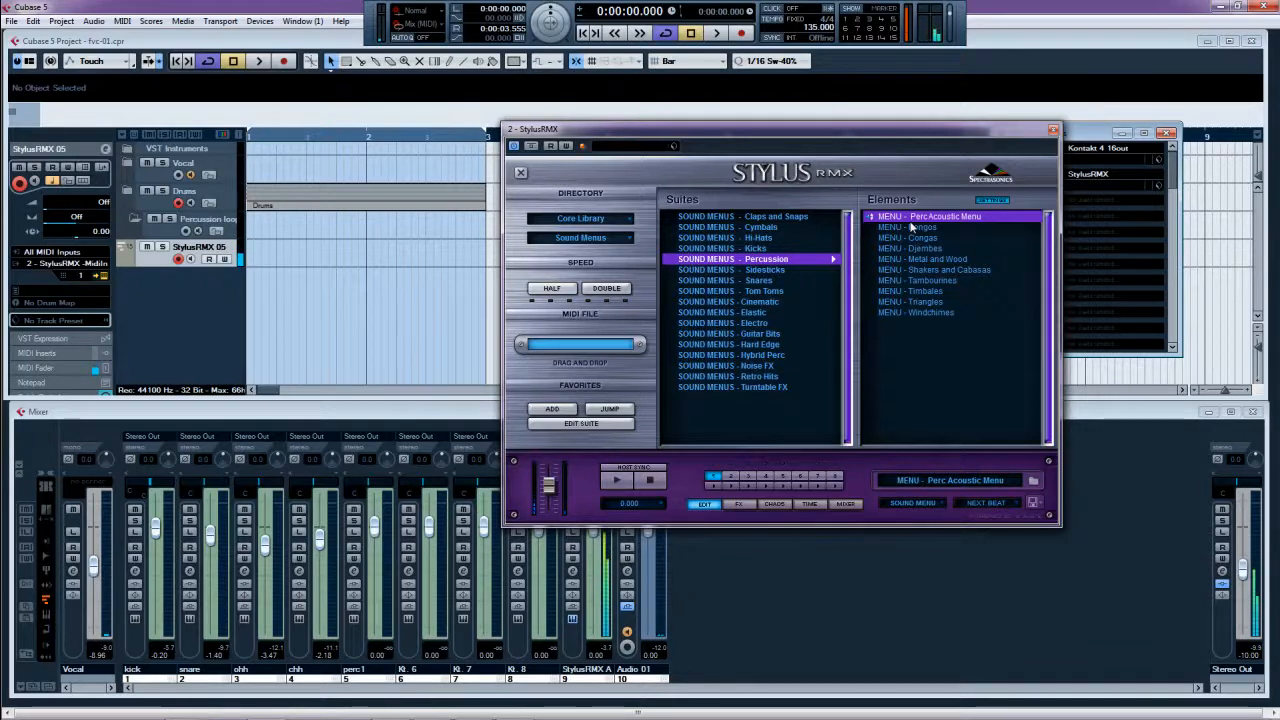
pyautogui.click(595, 240)
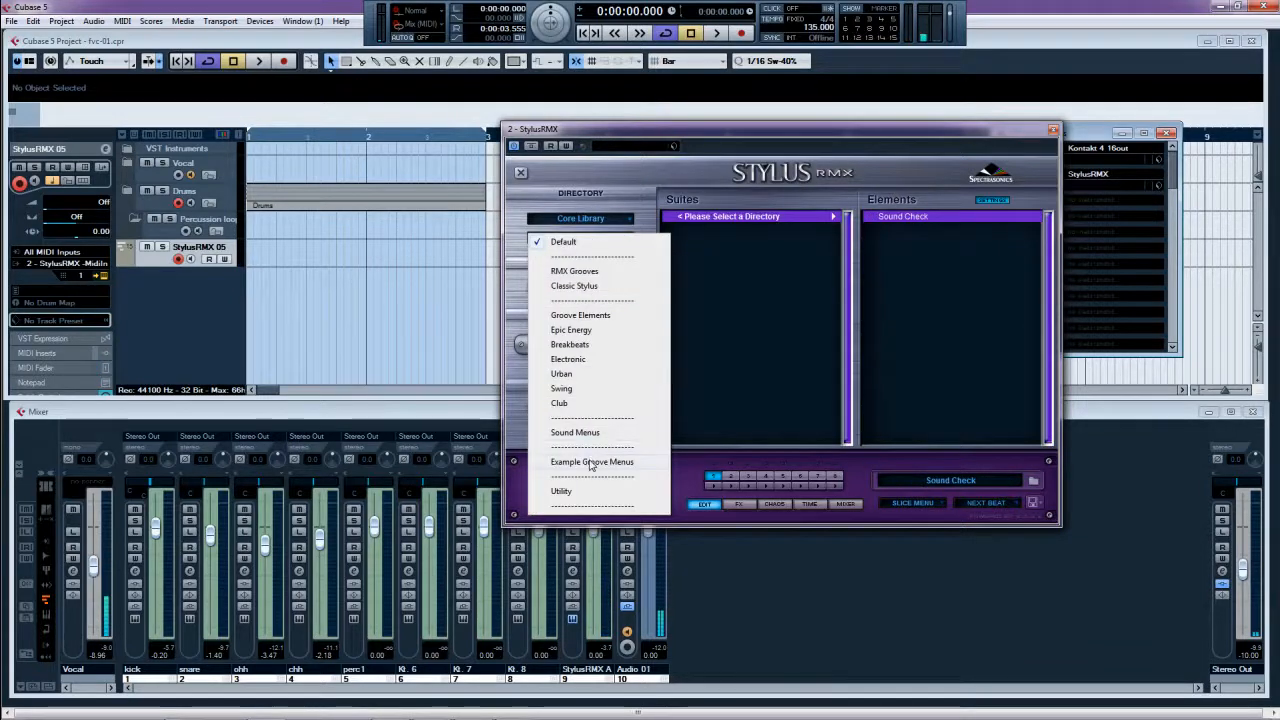
pyautogui.click(600, 318)
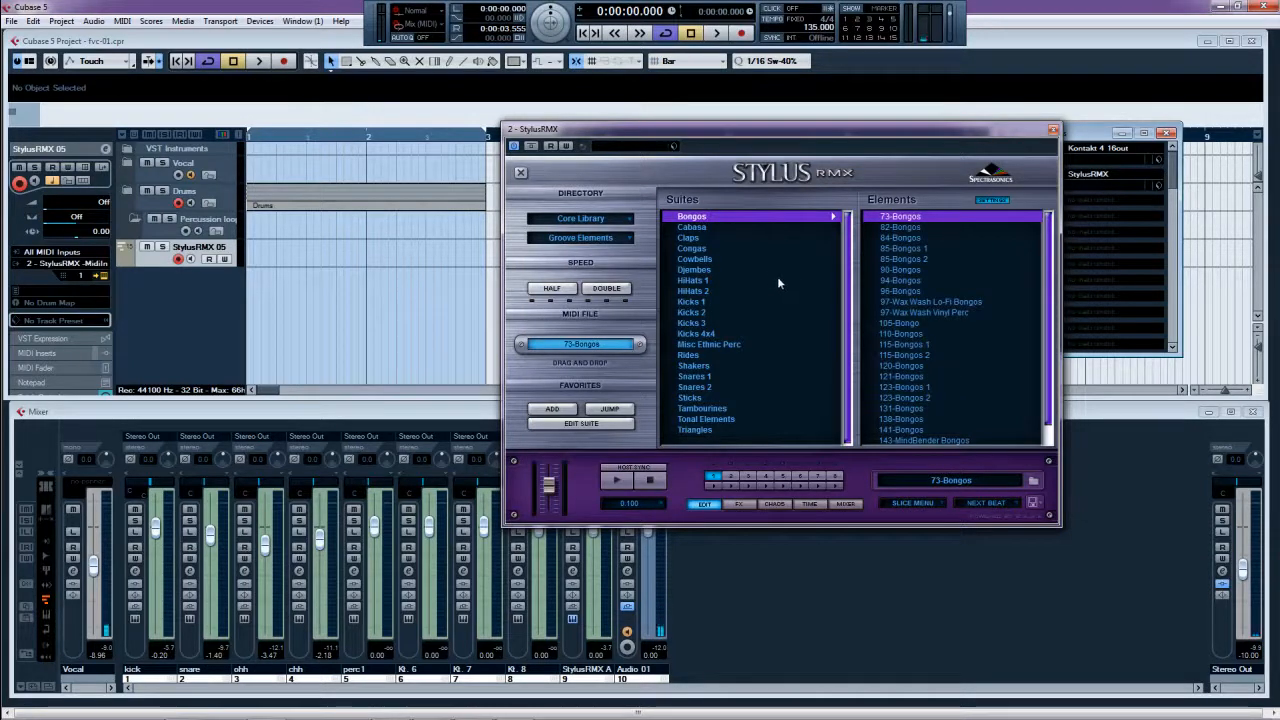
# - Audition 65-Congas 1 with project playback and enable Host Sync for the groove preview
pyautogui.click(909, 220)
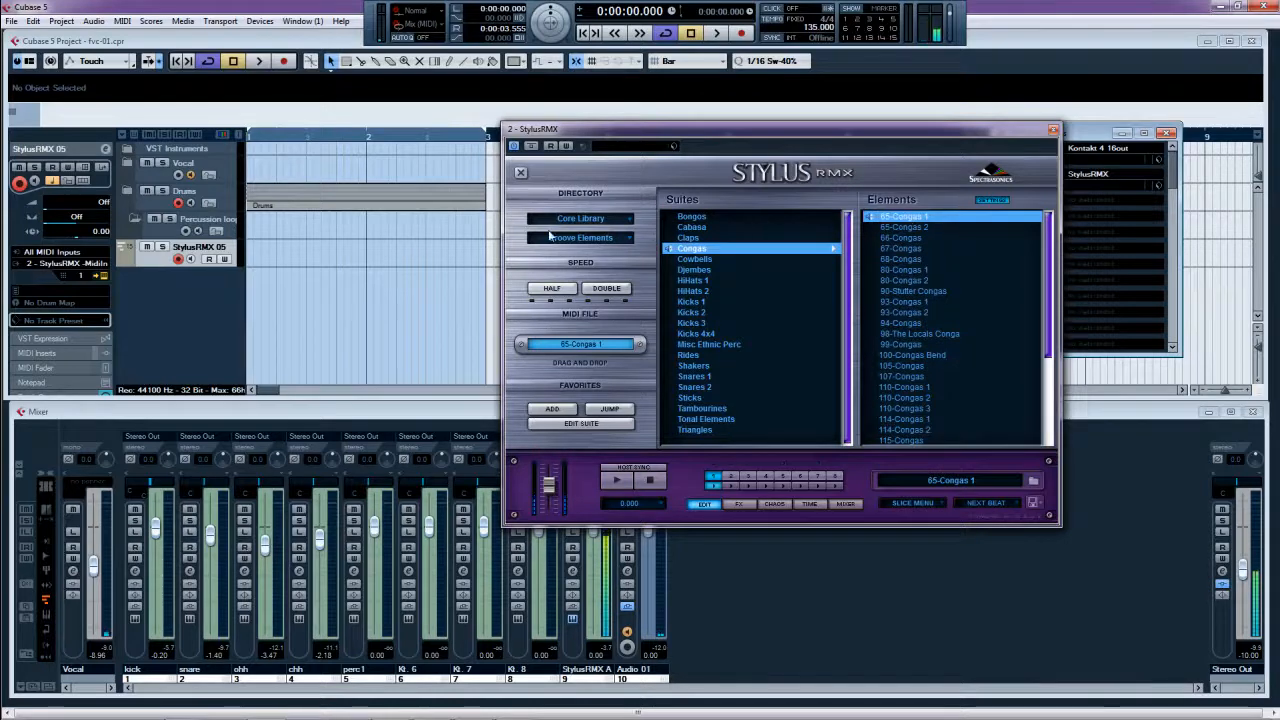
pyautogui.click(258, 62)
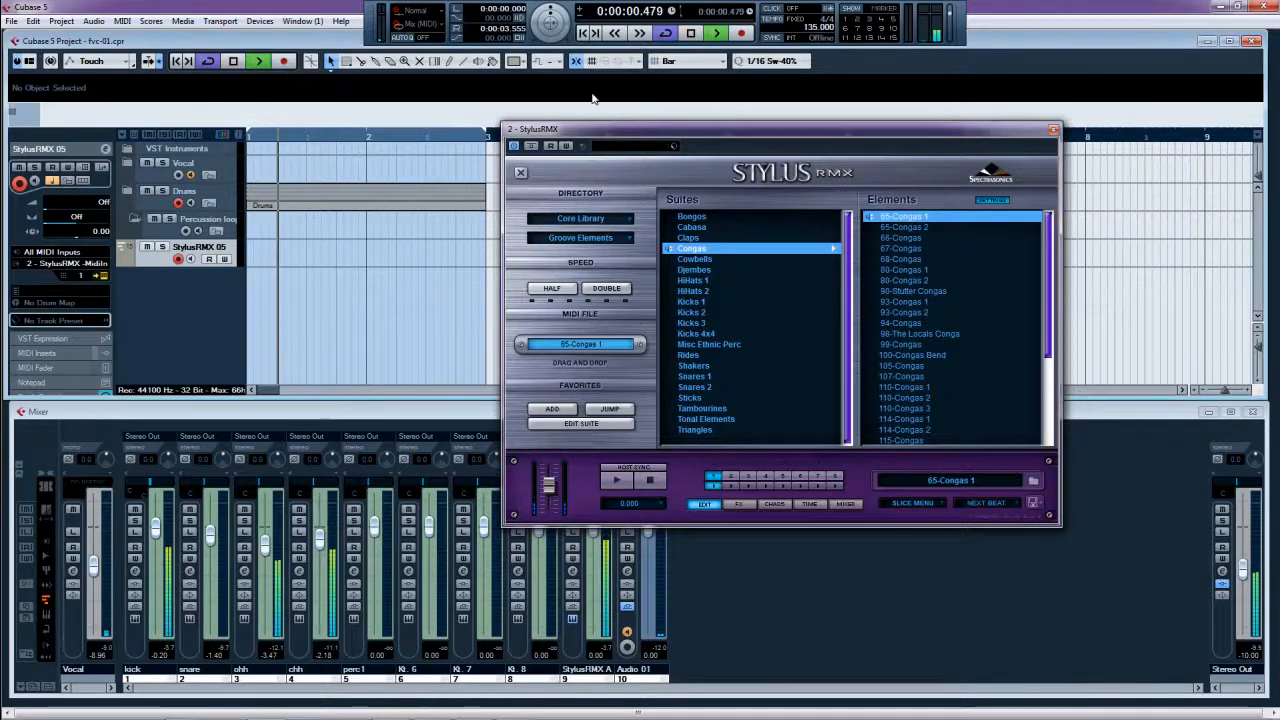
pyautogui.moveTo(635, 131); pyautogui.dragTo(664, 100)
pyautogui.click(680, 449)
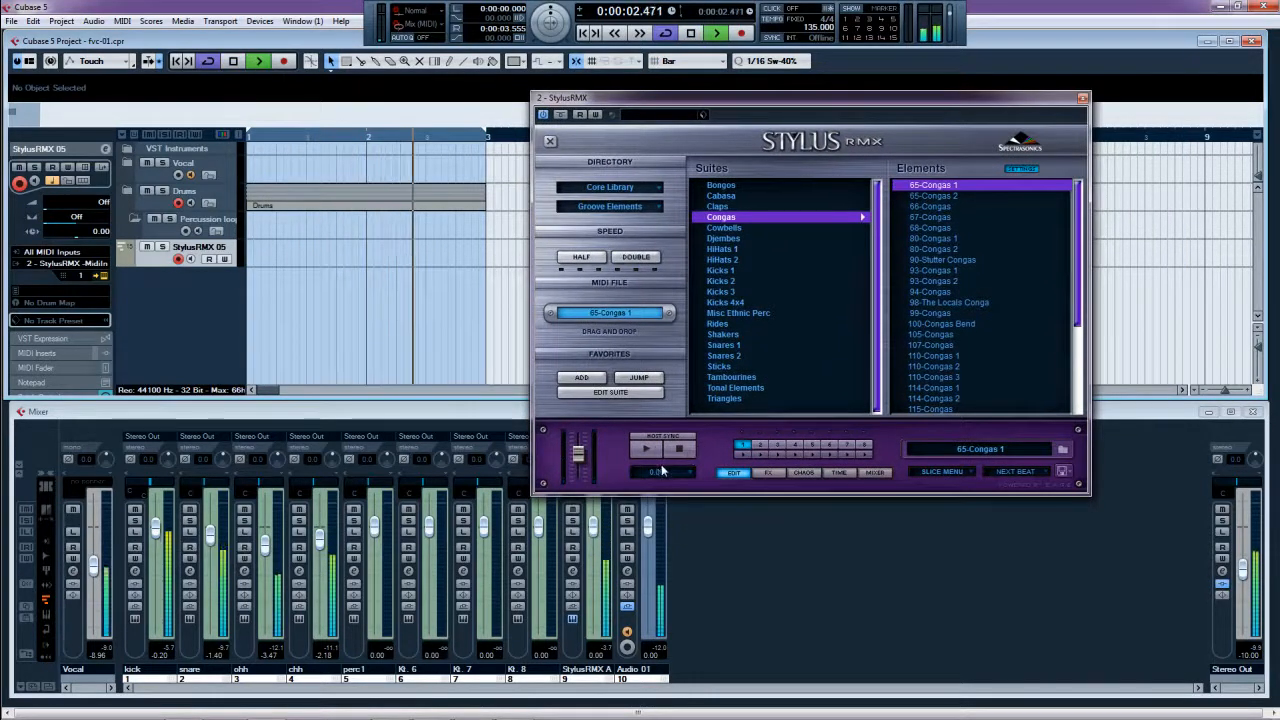
pyautogui.click(664, 438)
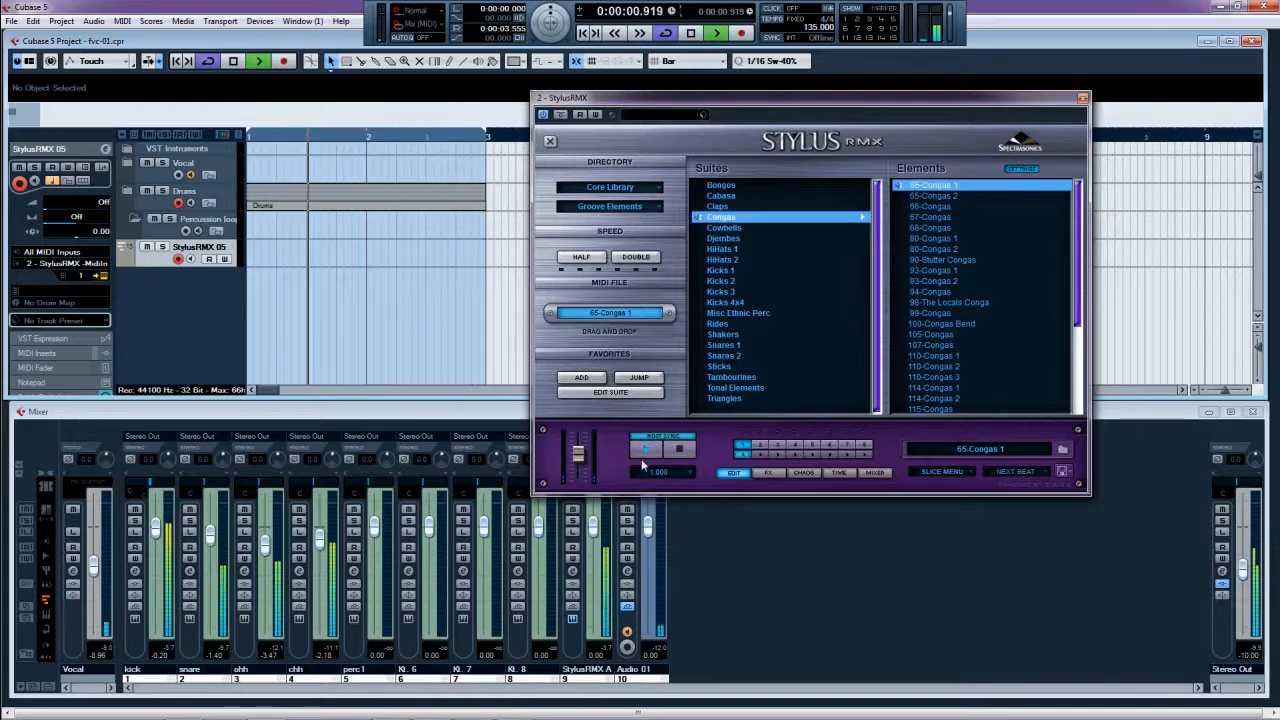
# - Audition the conga grooves 65-Congas 2 through 80-Congas 2, settle on 90-Stutter Congas, and stop
pyautogui.click(935, 197)
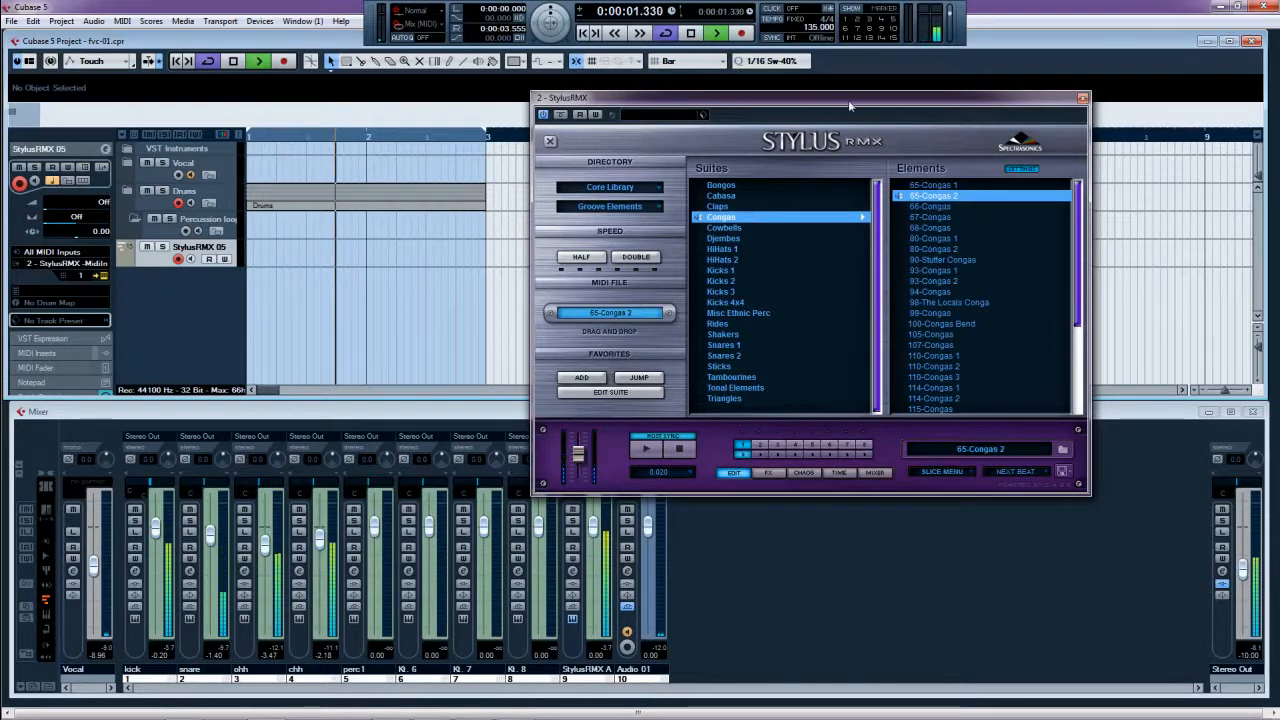
pyautogui.moveTo(848, 100); pyautogui.dragTo(922, 100)
pyautogui.click(1003, 206)
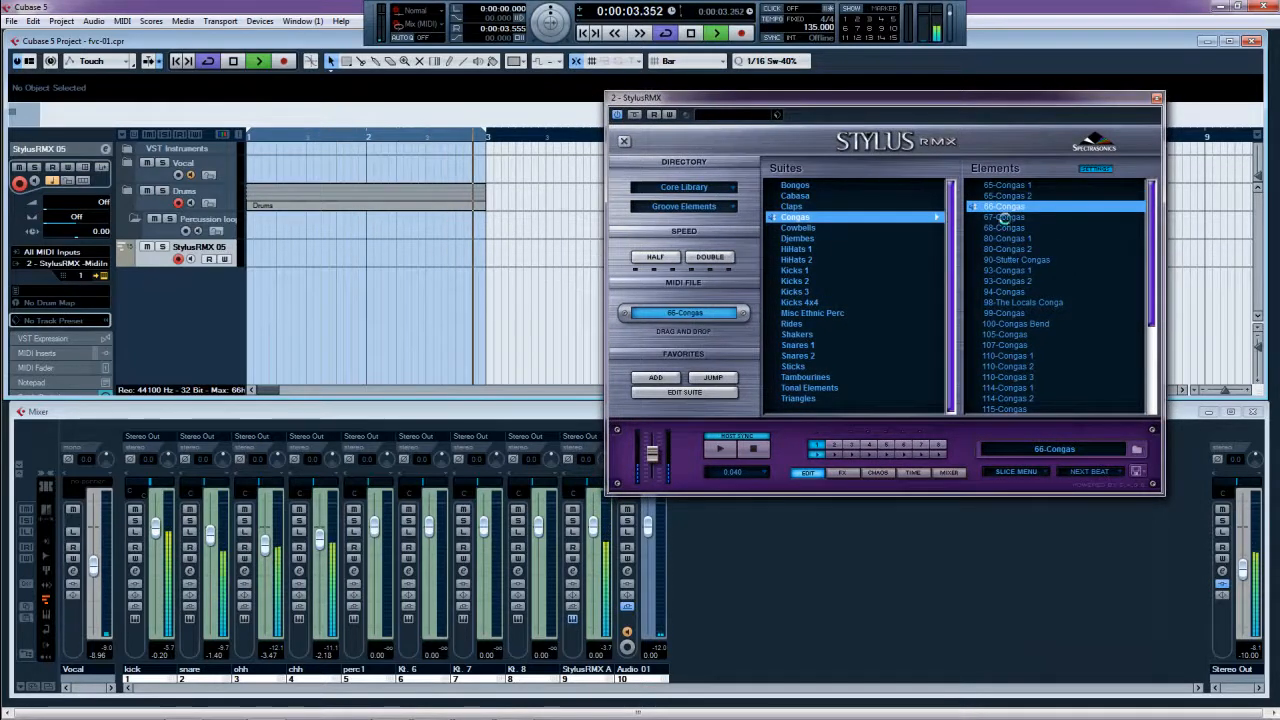
pyautogui.click(1005, 217)
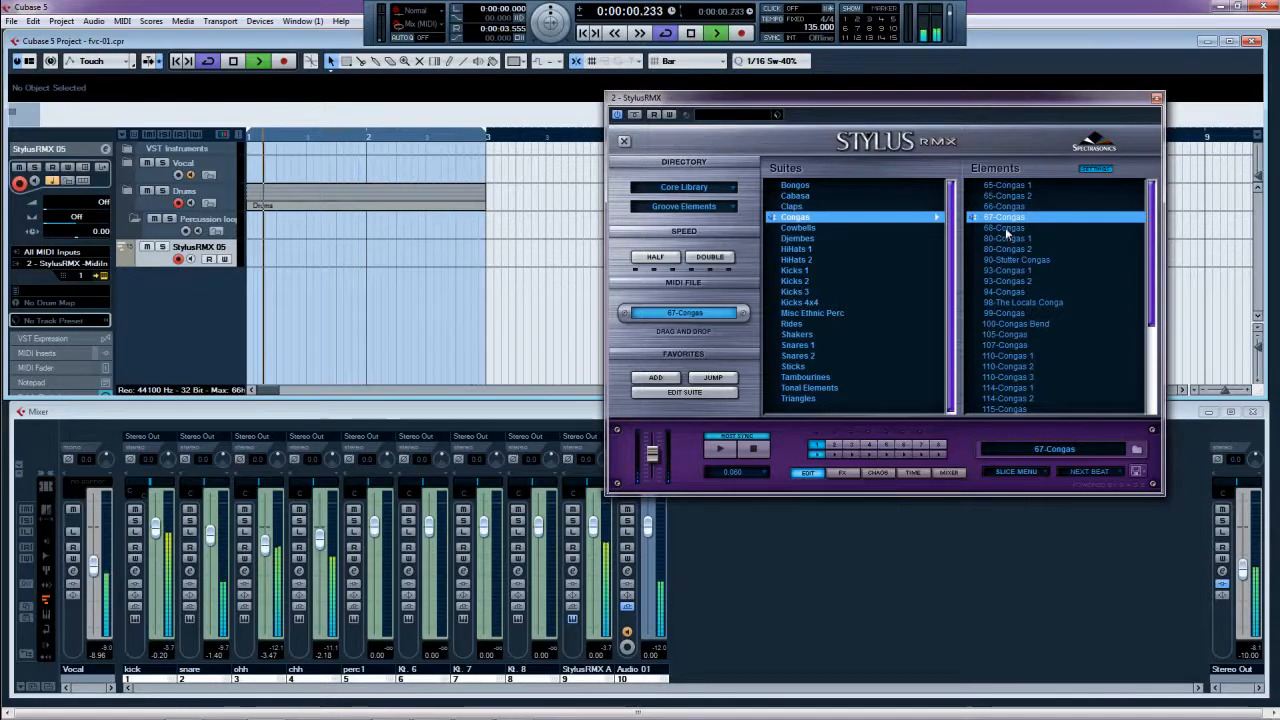
pyautogui.click(1005, 229)
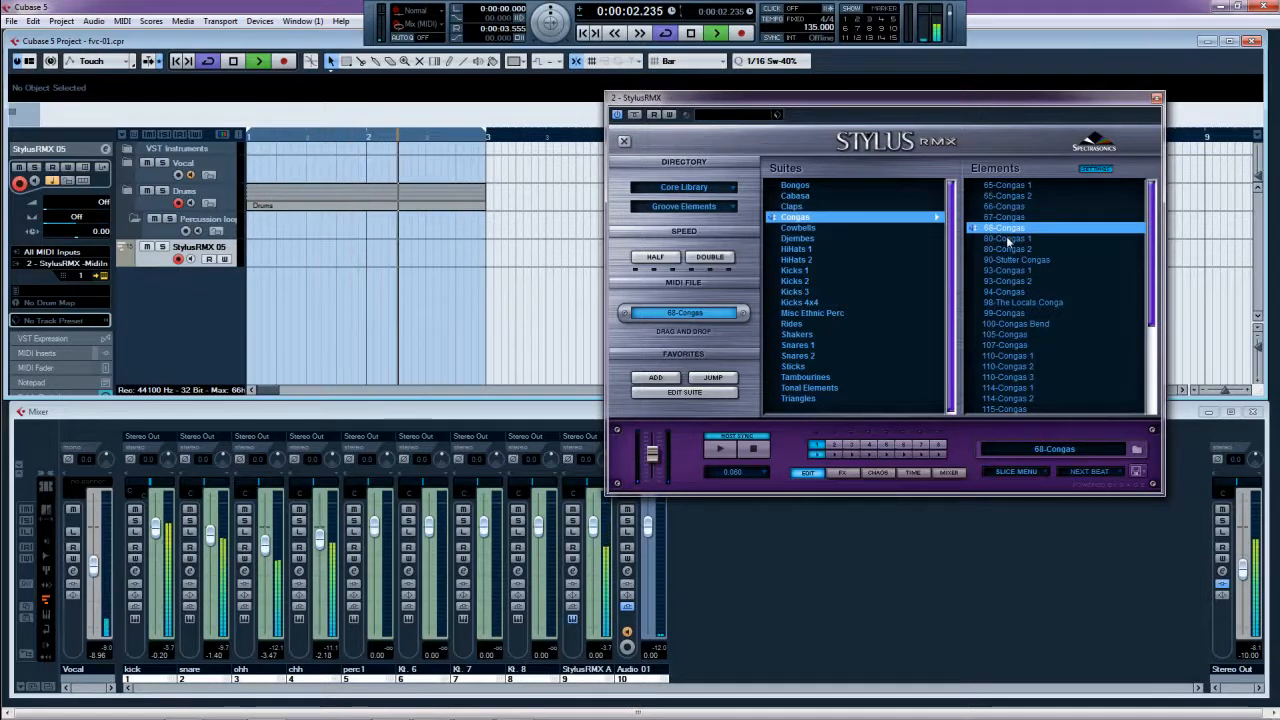
pyautogui.click(1008, 239)
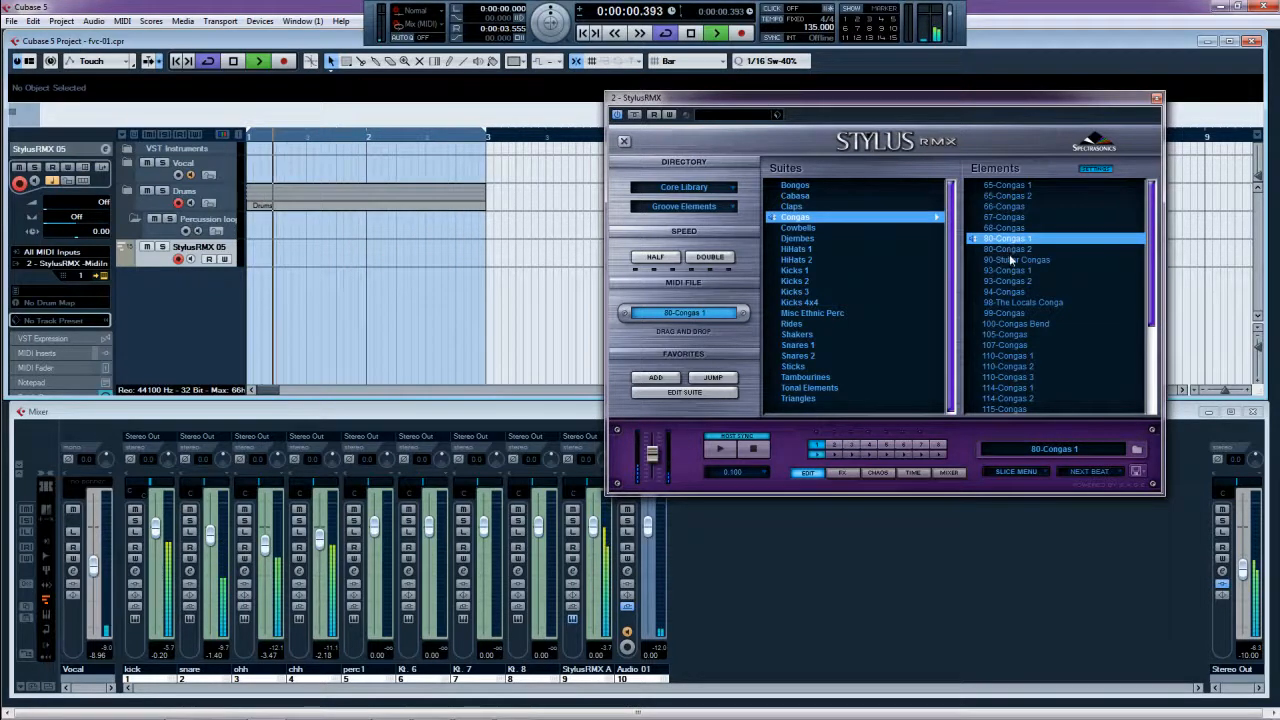
pyautogui.click(1008, 249)
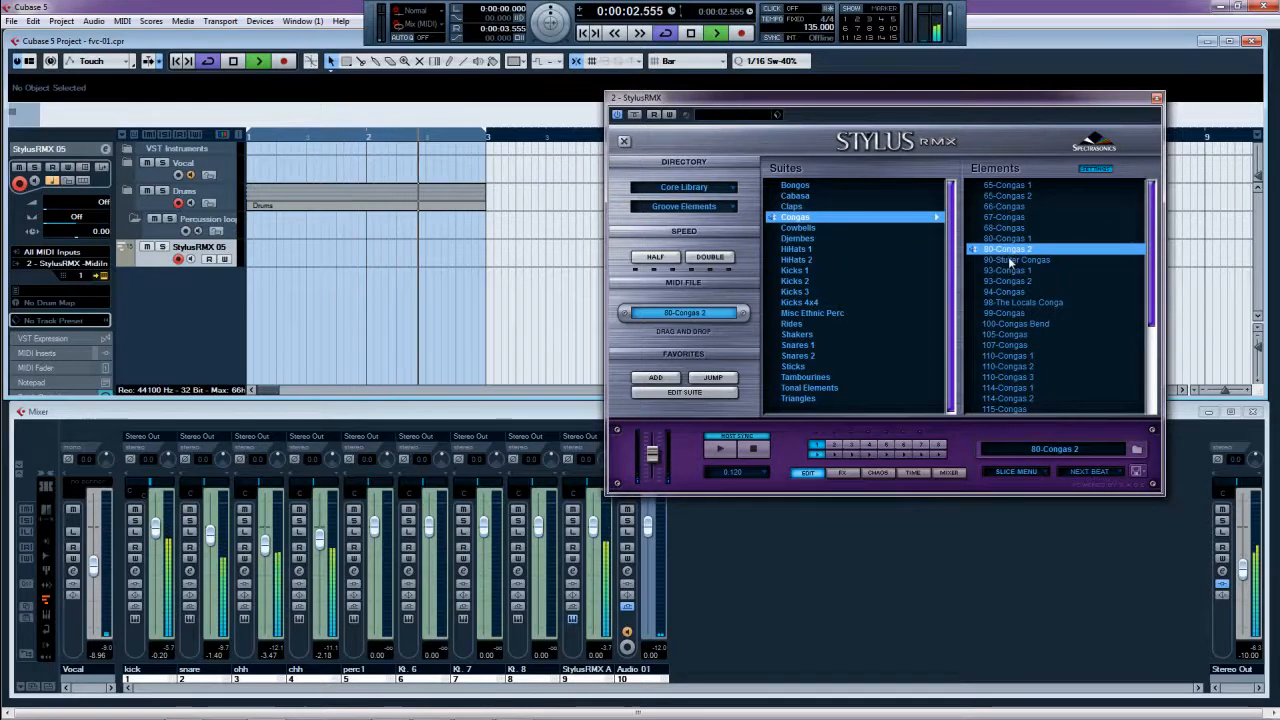
pyautogui.click(1010, 261)
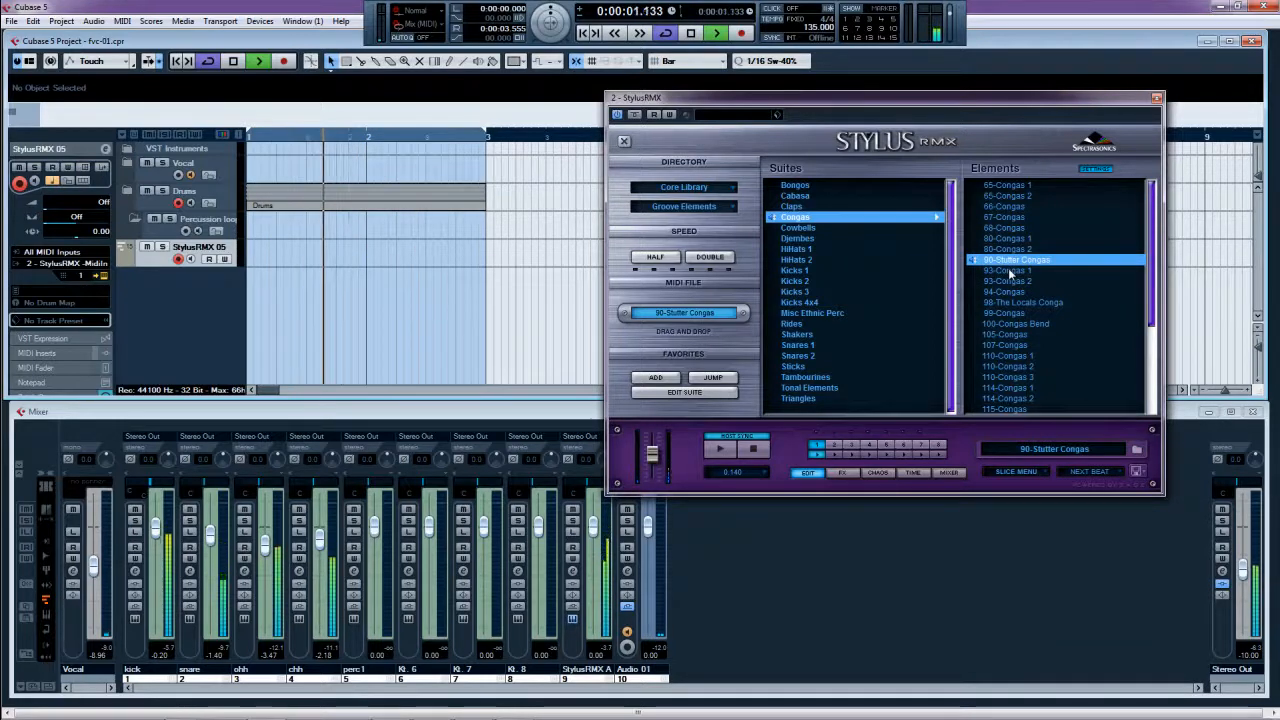
pyautogui.press('space')
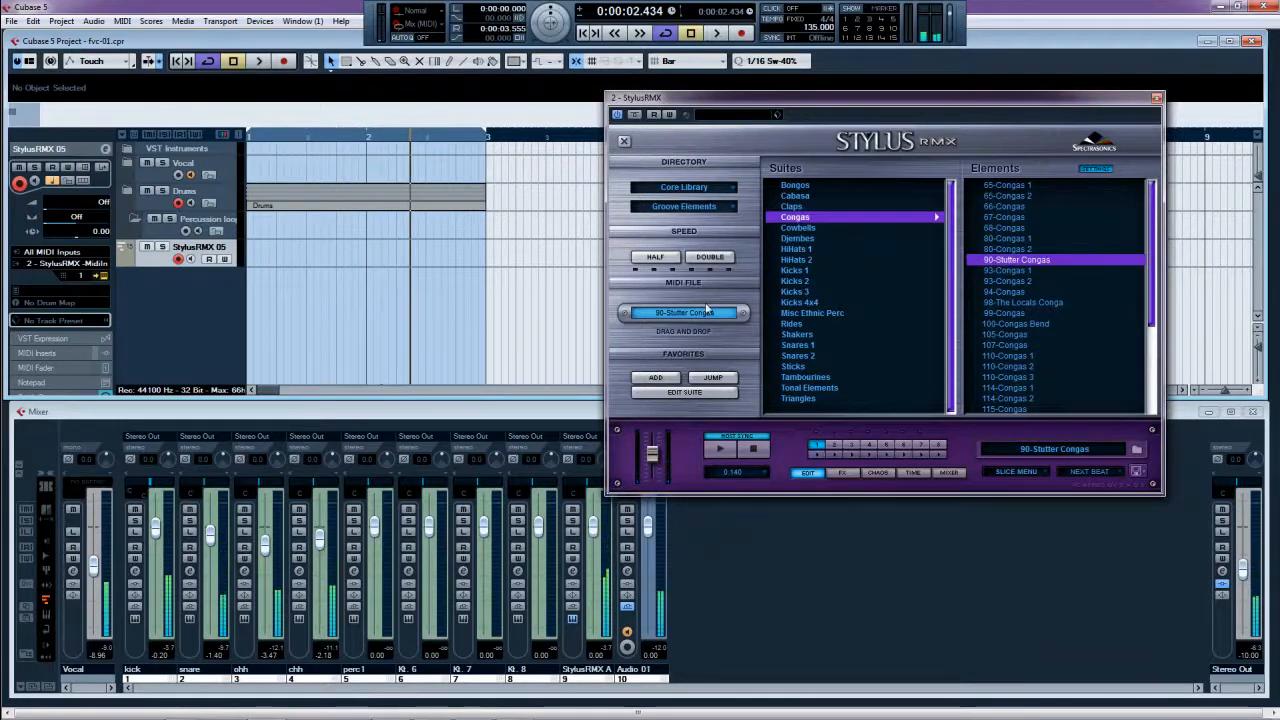
# - Place the 90-Stutter Congas groove at bar 1 and delete the extra track it created
pyautogui.moveTo(268, 257); pyautogui.dragTo(270, 258)
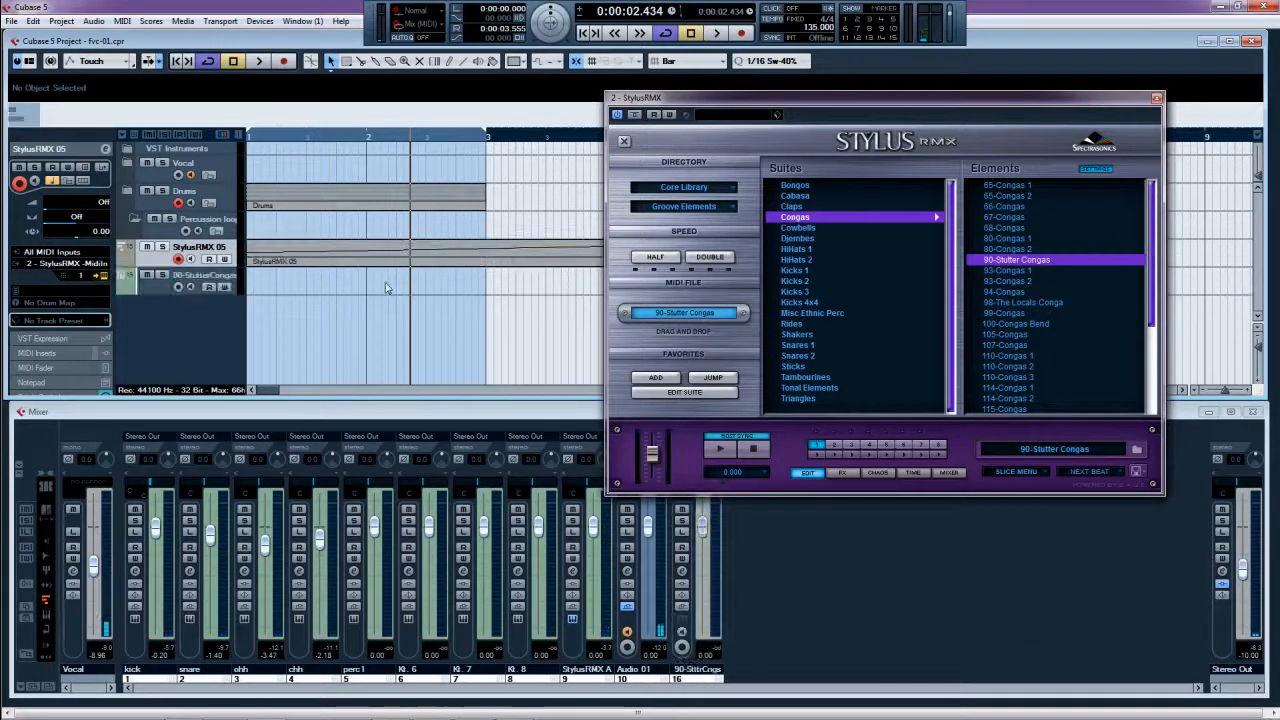
pyautogui.click(176, 289)
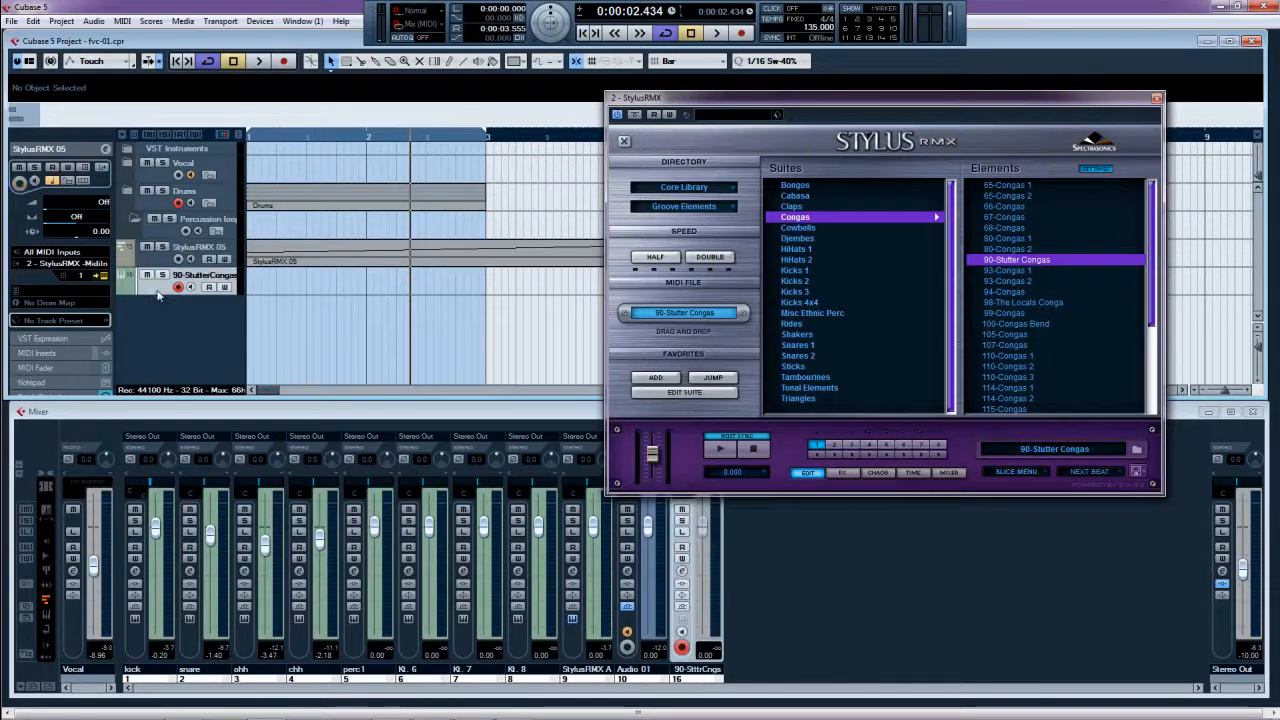
pyautogui.hotkey('shift', 'Delete')
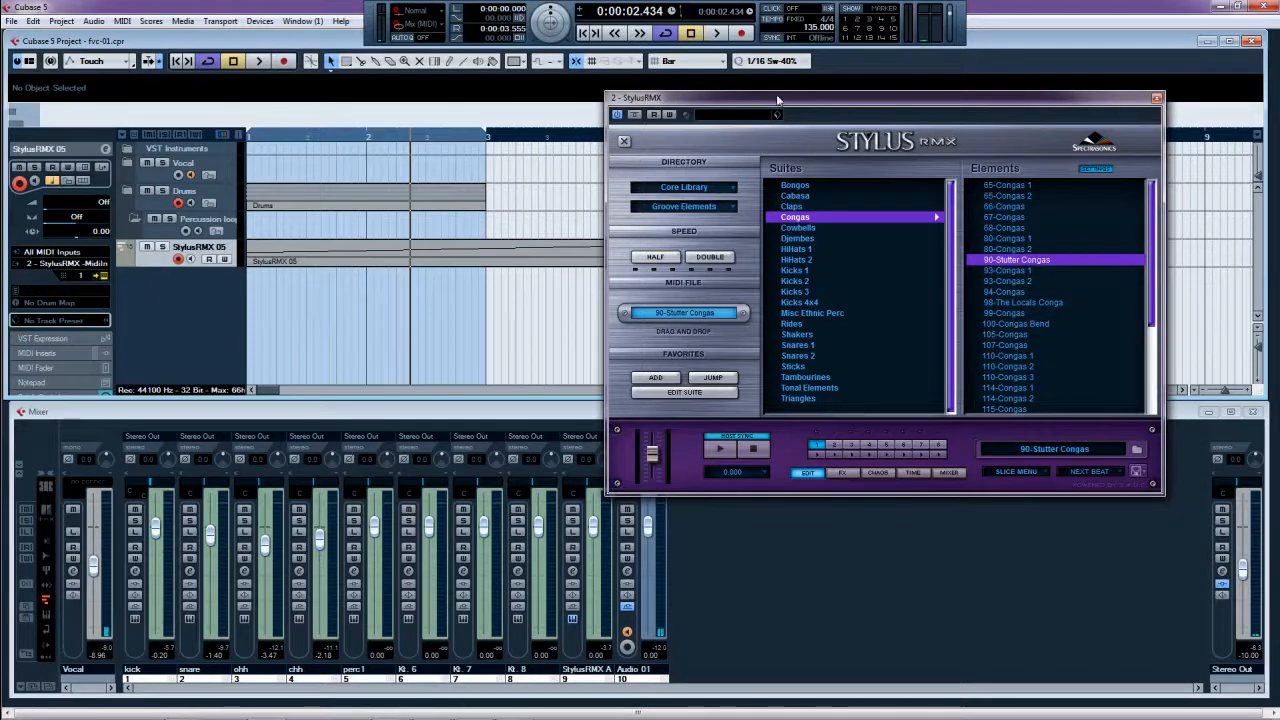
pyautogui.moveTo(778, 100); pyautogui.dragTo(1000, 98)
# - Duplicate the Drums part, loop bars 1–5, and play from the start
pyautogui.click(388, 203)
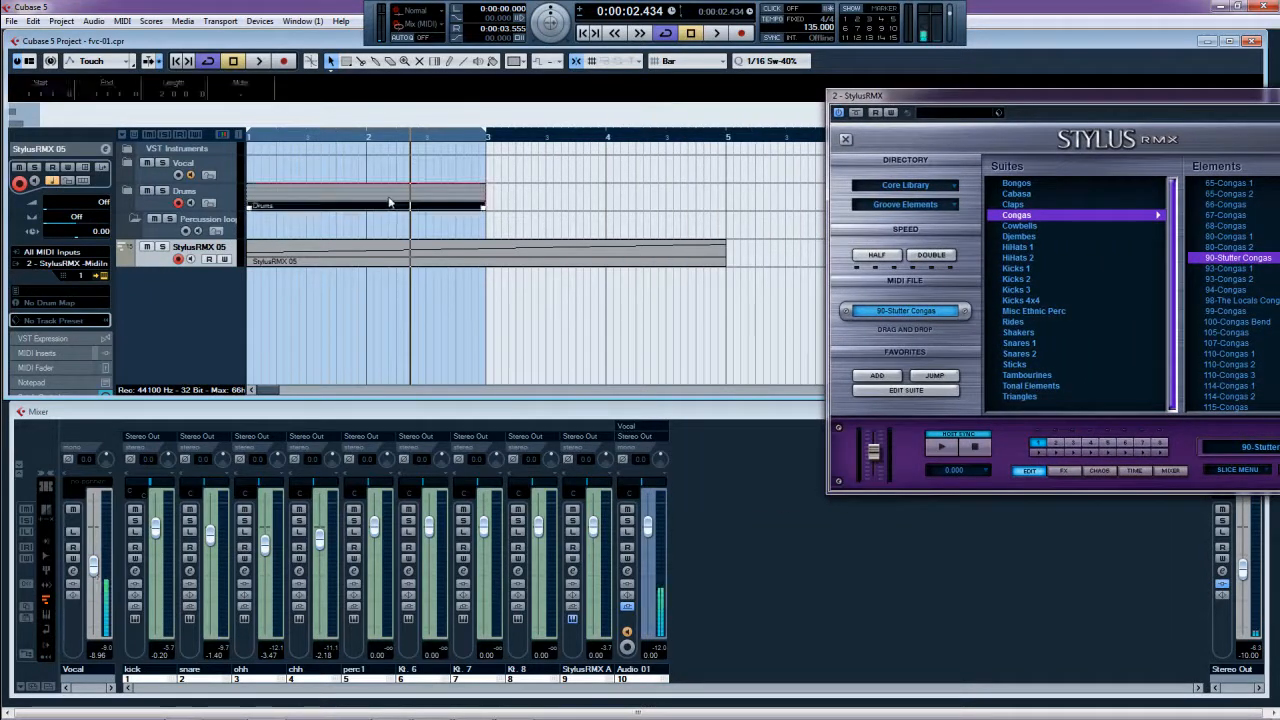
pyautogui.hotkey('ctrl', 'd')
pyautogui.hotkey('ctrl', 'a')
pyautogui.press('p')
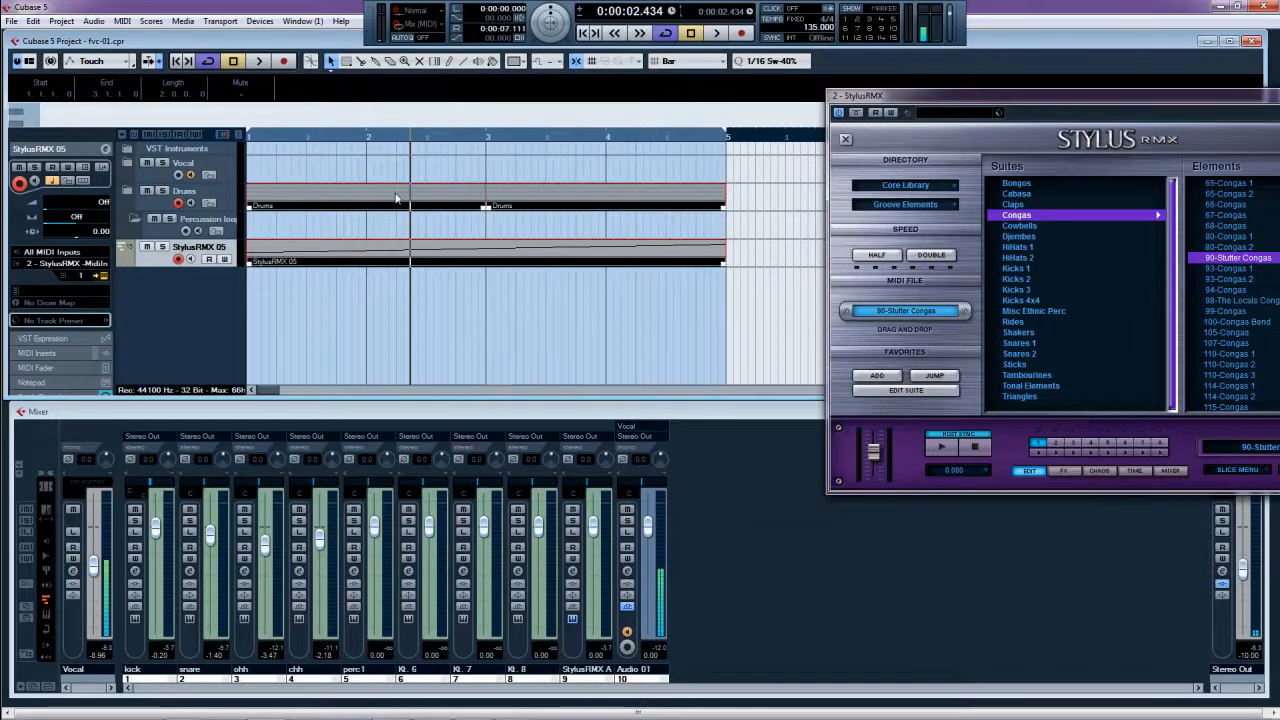
pyautogui.press('Home')
pyautogui.press('space')
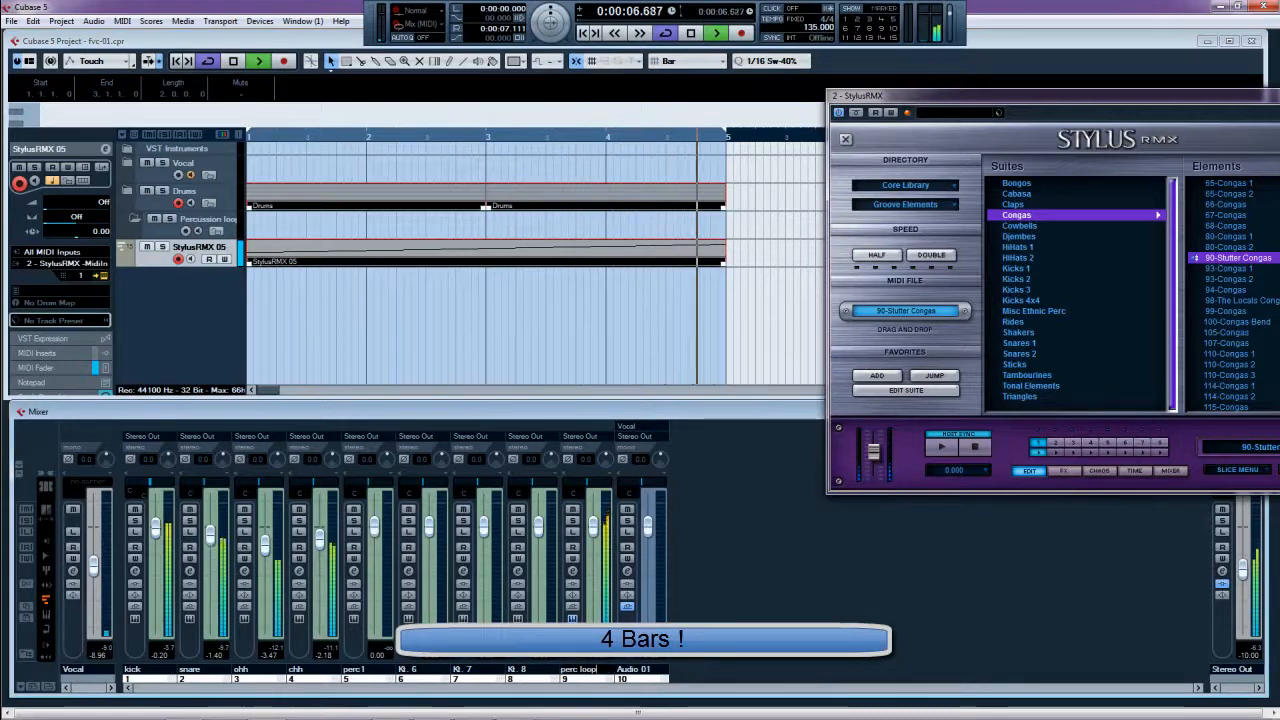
pyautogui.click(162, 247)
pyautogui.moveTo(941, 94); pyautogui.dragTo(311, 72)
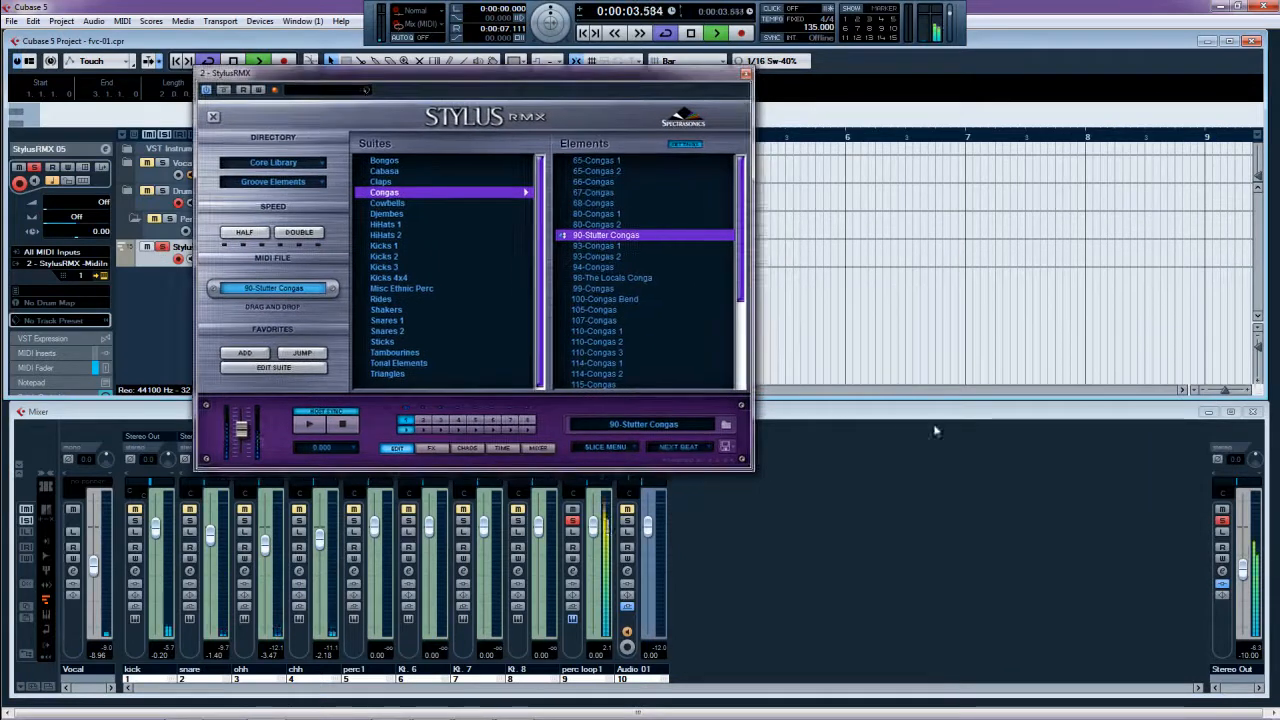
pyautogui.click(1222, 574)
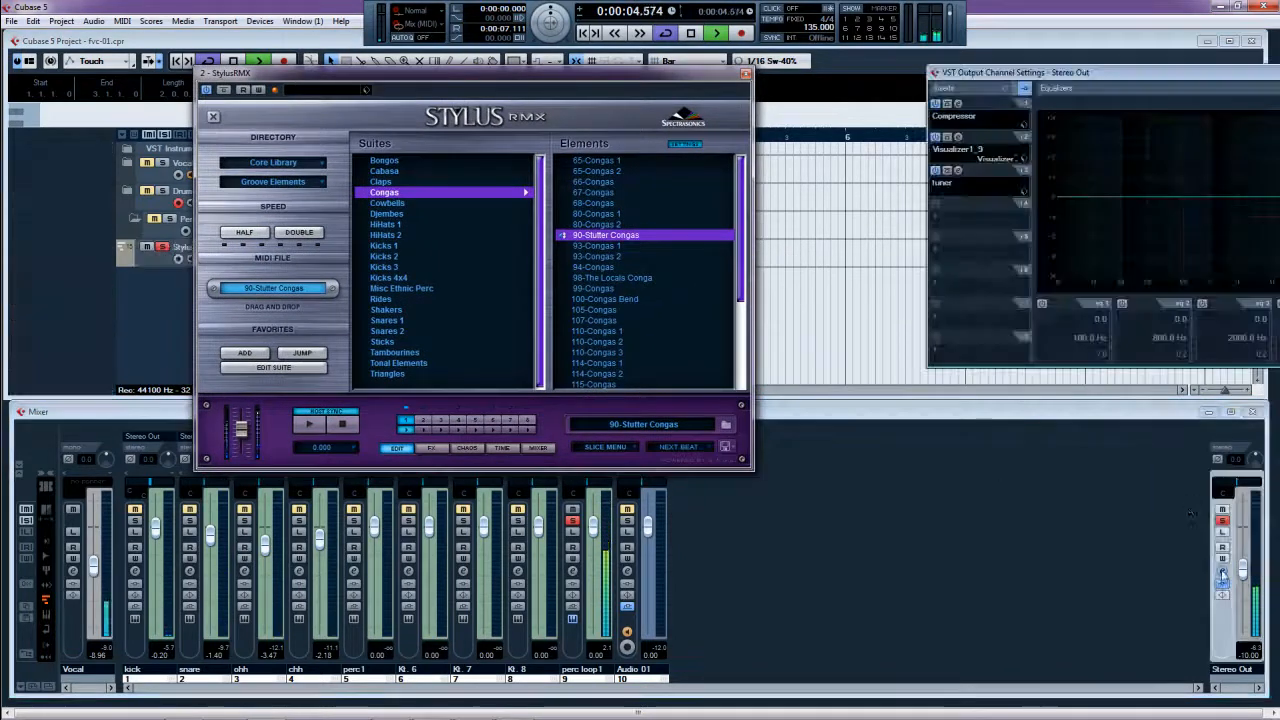
pyautogui.click(956, 173)
pyautogui.moveTo(805, 512); pyautogui.dragTo(988, 418)
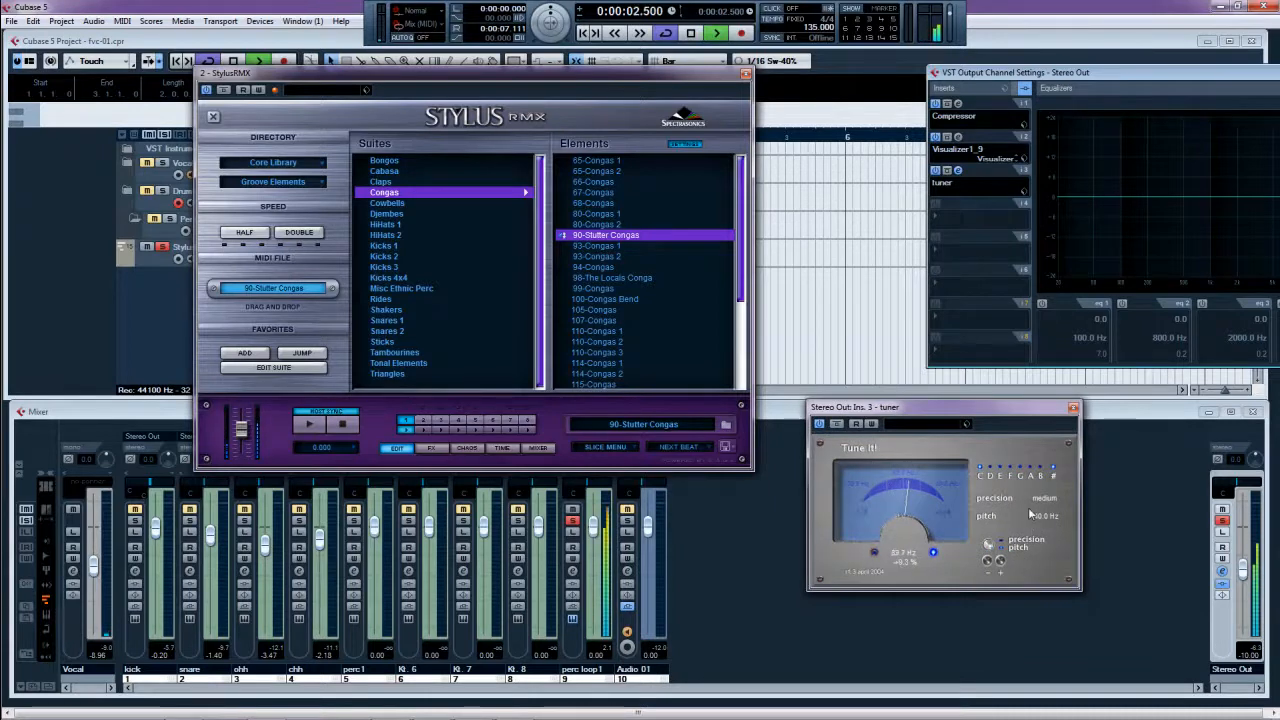
pyautogui.click(1073, 409)
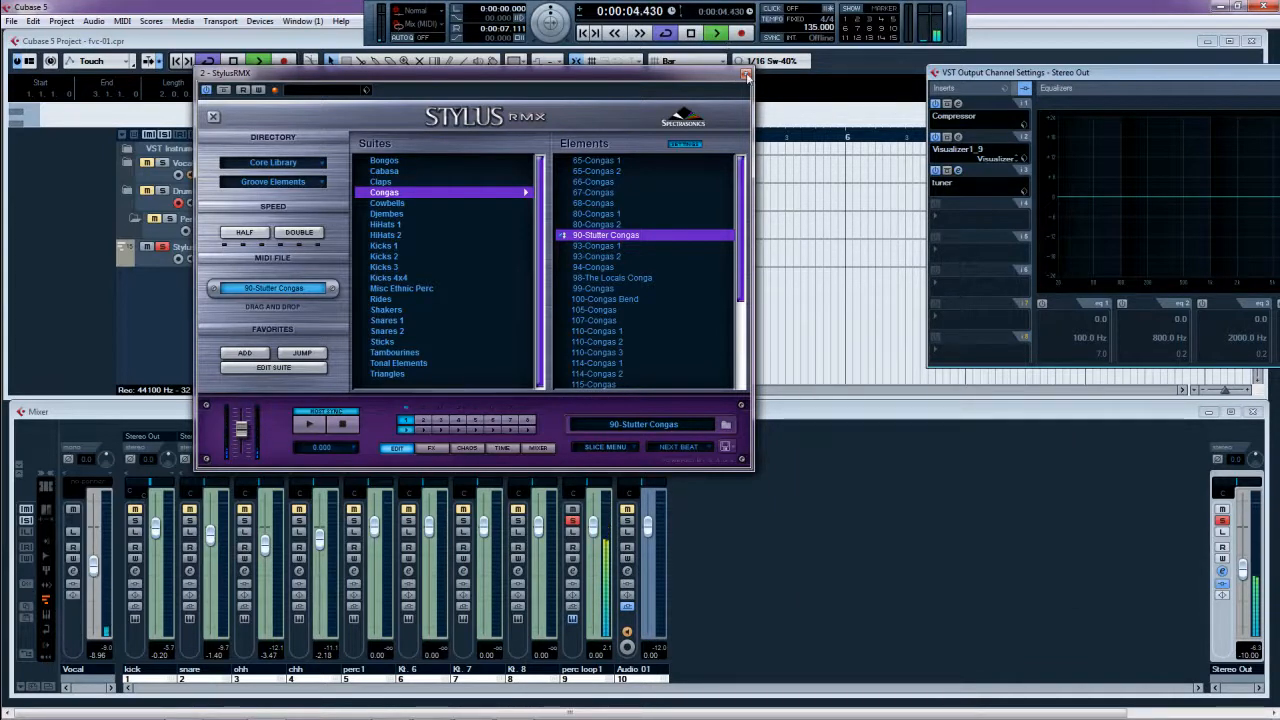
pyautogui.click(745, 76)
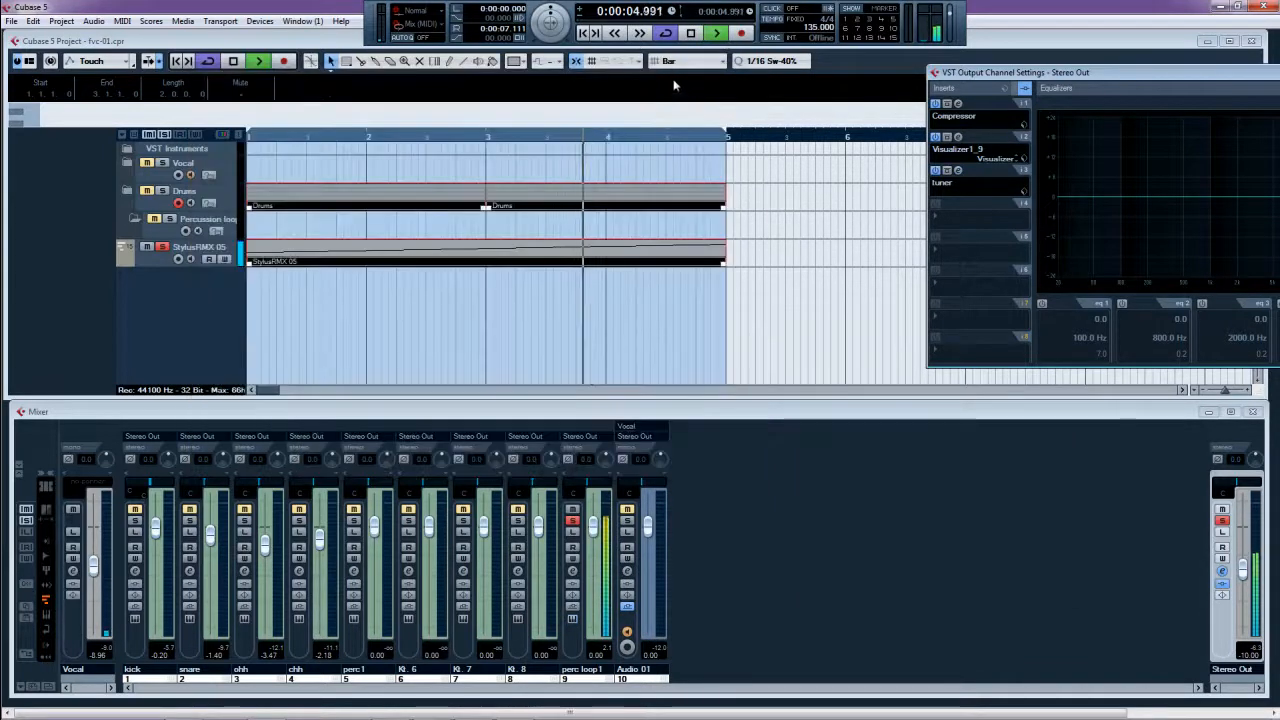
# - Unsolo StylusRMX 05, stop playback, drop it into Percussion loops and rename it 'perc loop'
pyautogui.click(163, 247)
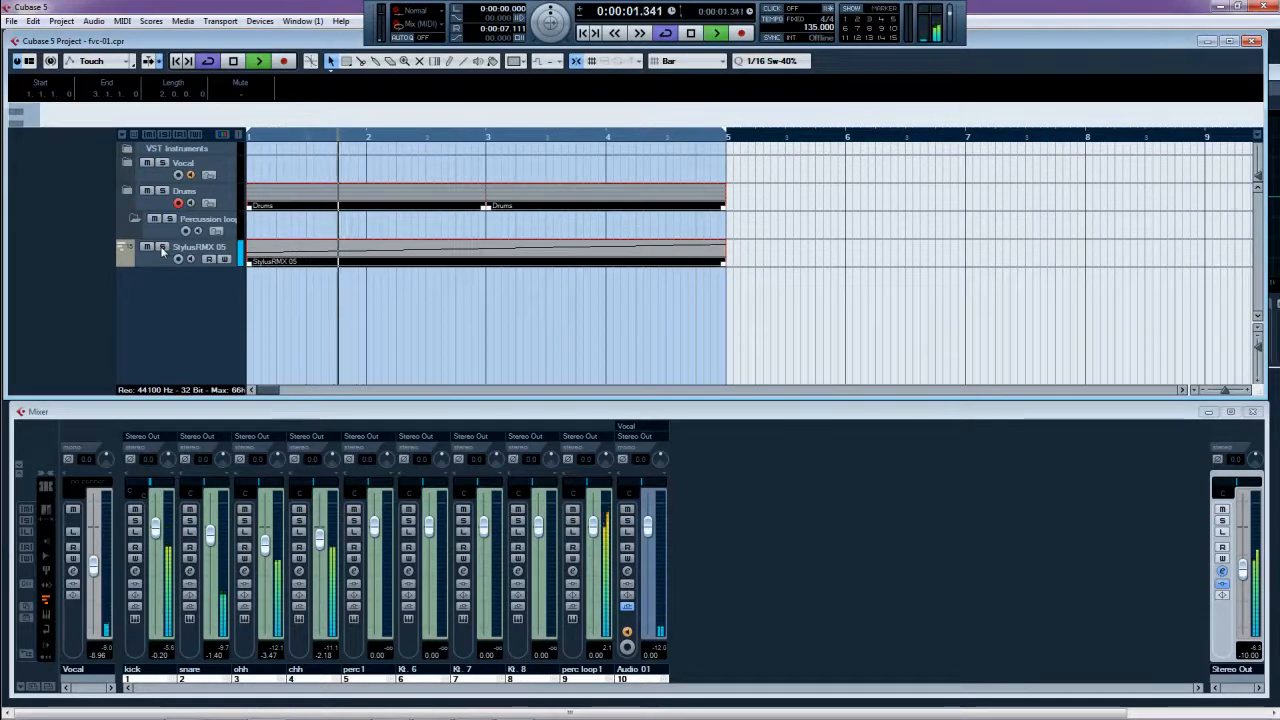
pyautogui.press('space')
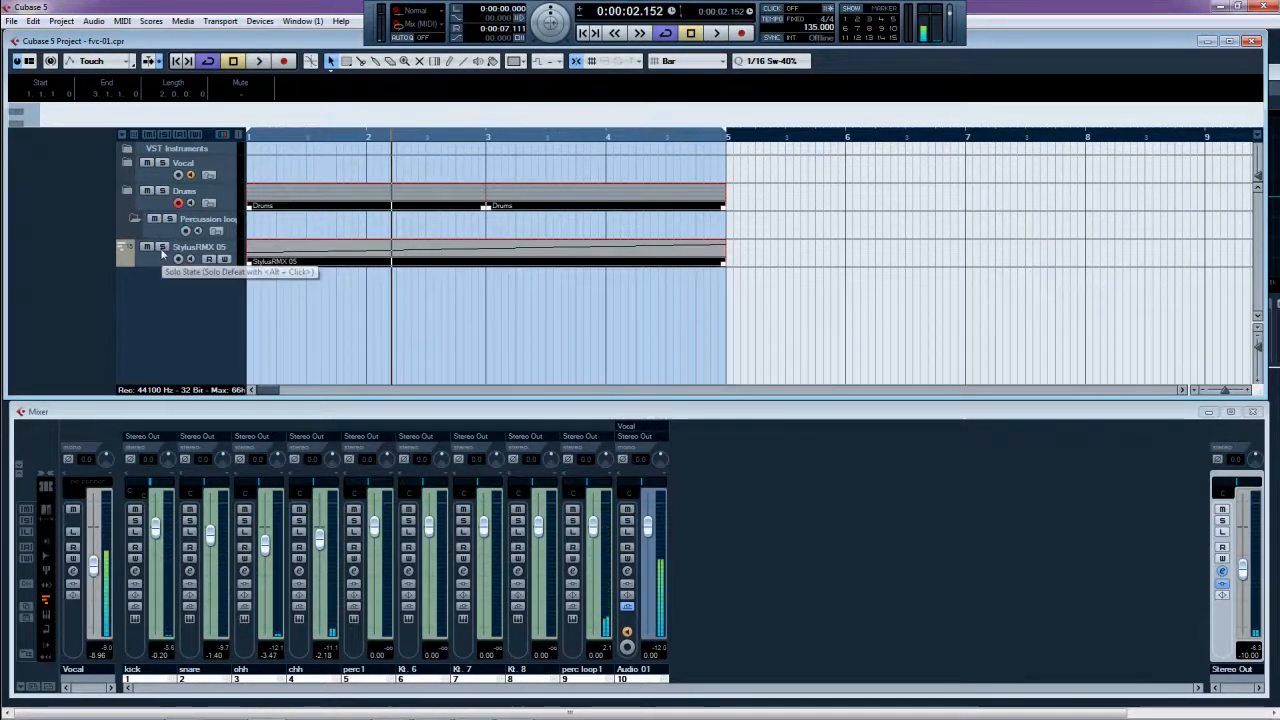
pyautogui.moveTo(149, 257); pyautogui.dragTo(154, 232)
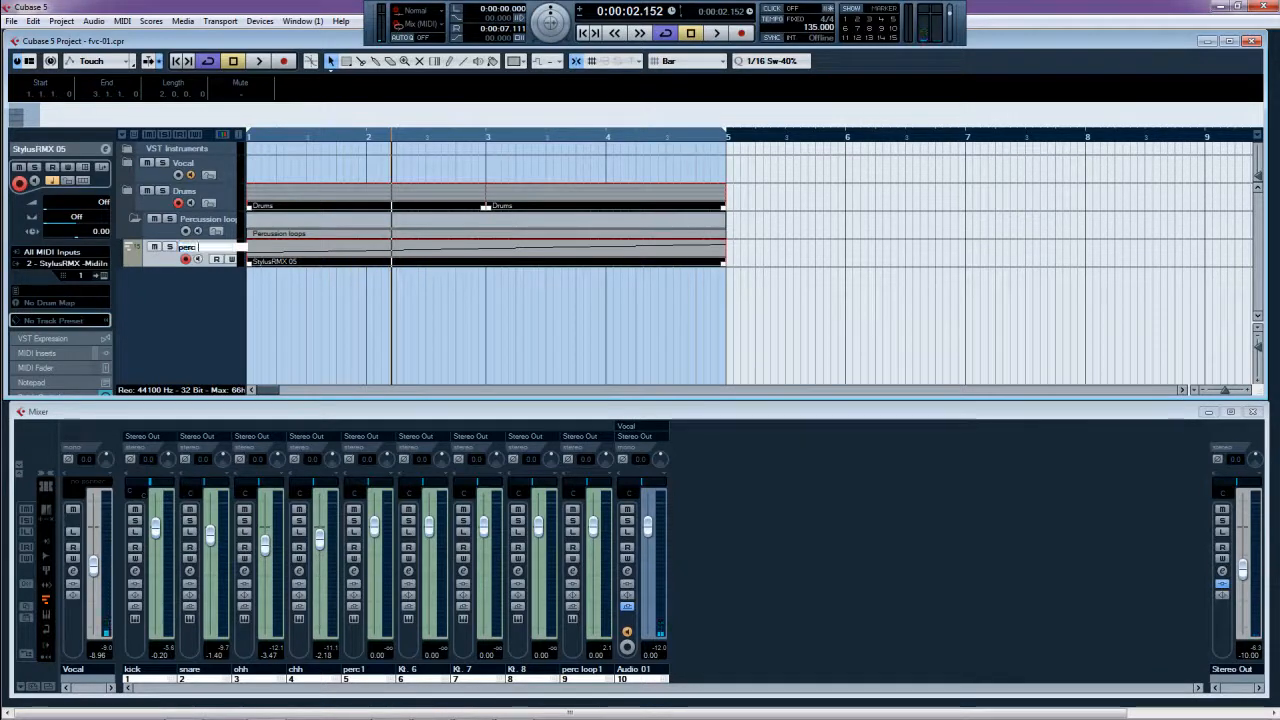
pyautogui.write('loop')
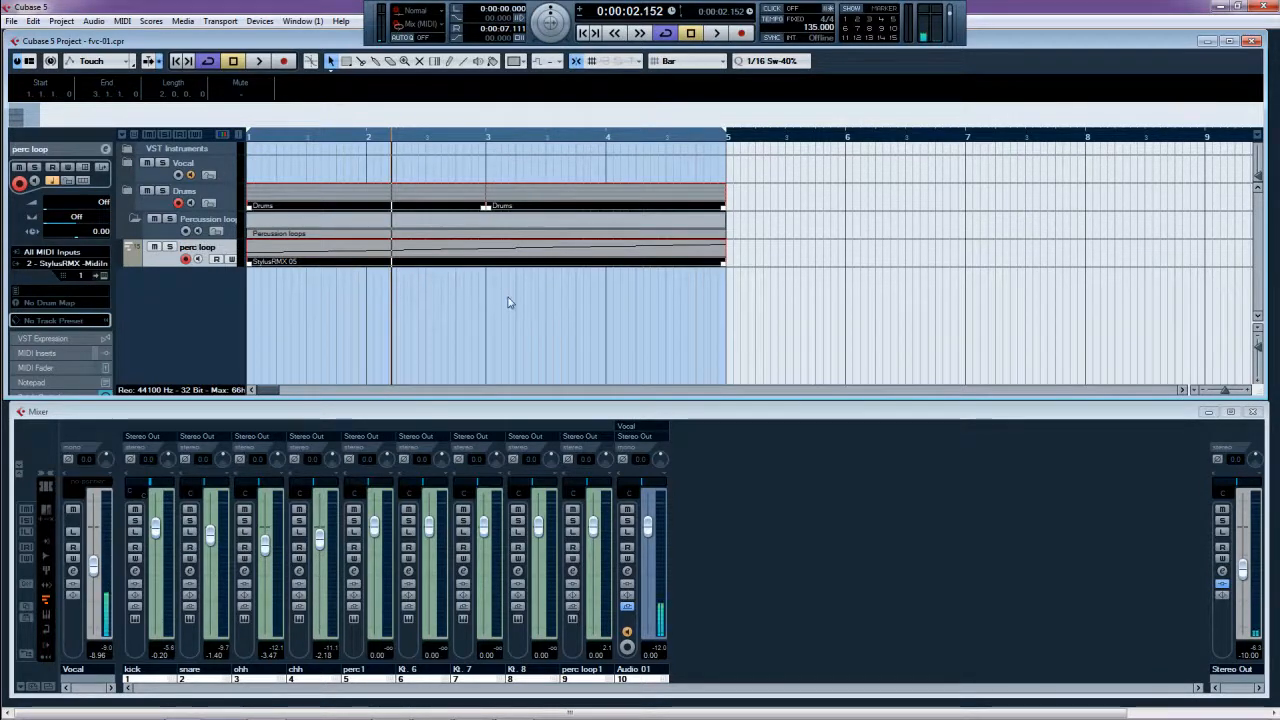
pyautogui.hotkey('ctrl', 'p')
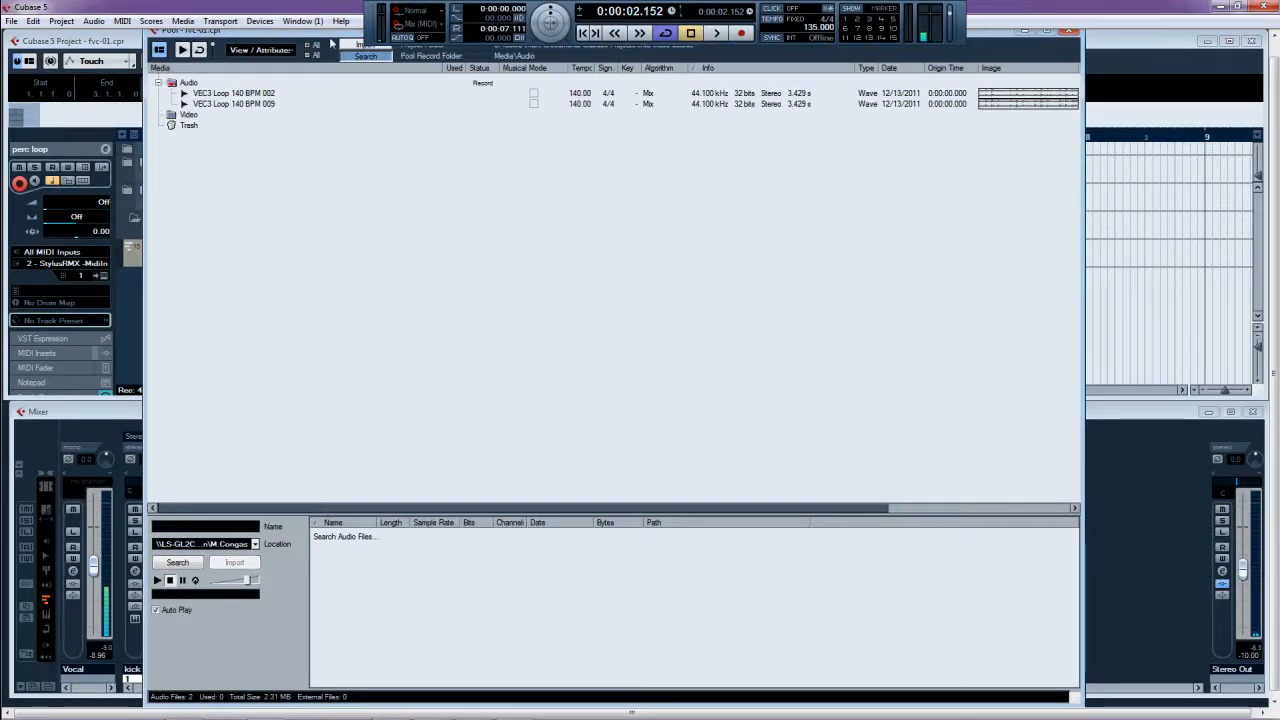
# - Drag VEC3 Loop 140 BPM 002 and 009 from the Pool onto two new tracks
pyautogui.moveTo(331, 42); pyautogui.dragTo(954, 59)
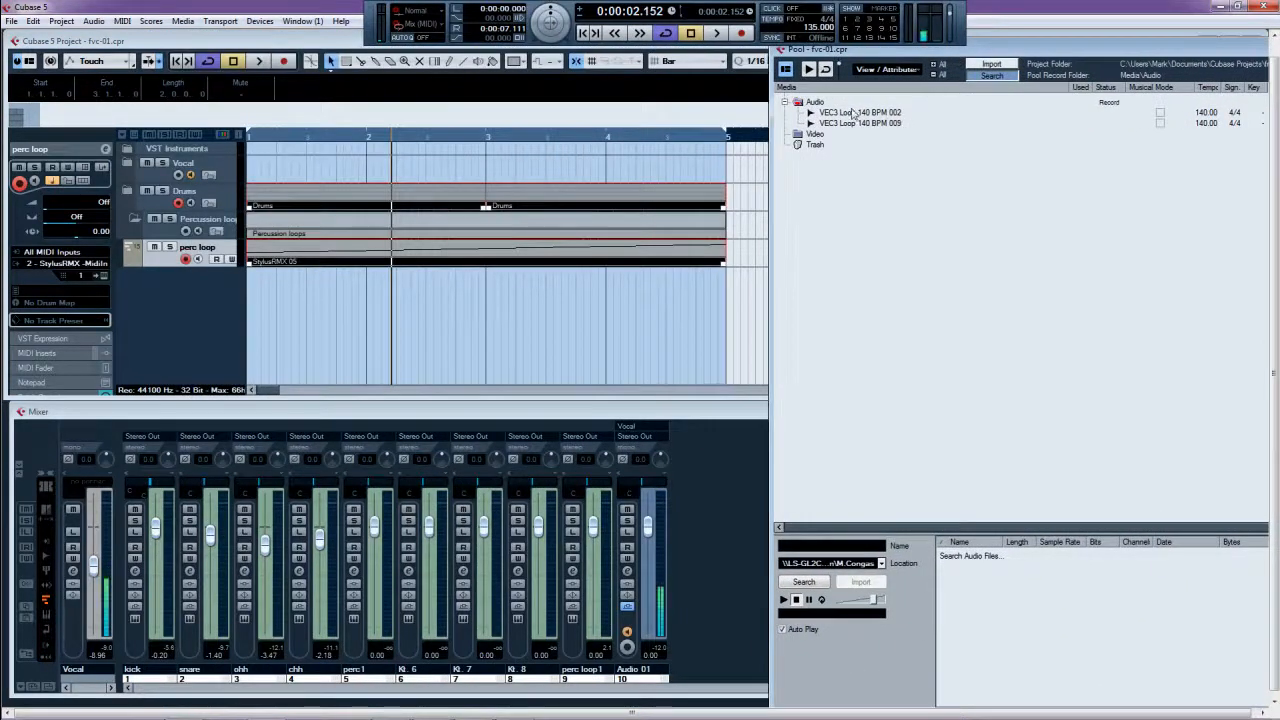
pyautogui.moveTo(383, 261); pyautogui.dragTo(280, 280)
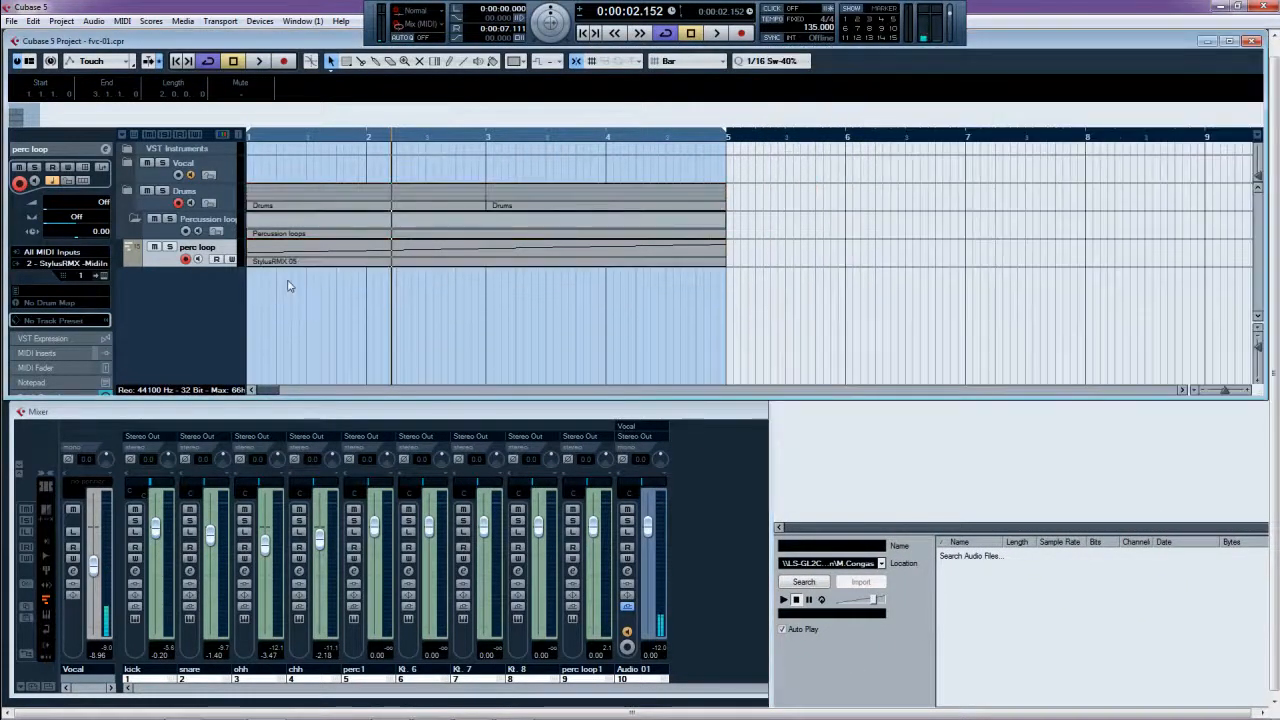
pyautogui.hotkey('ctrl', 'p')
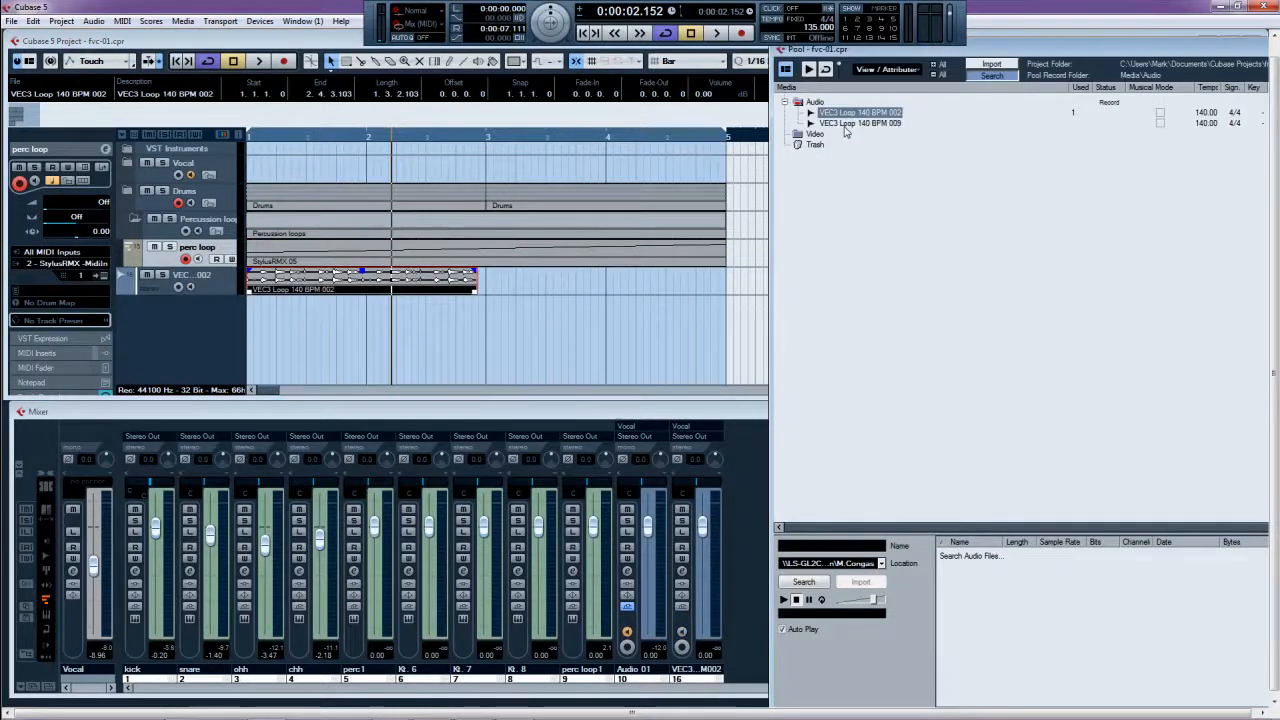
pyautogui.moveTo(845, 128); pyautogui.dragTo(263, 322)
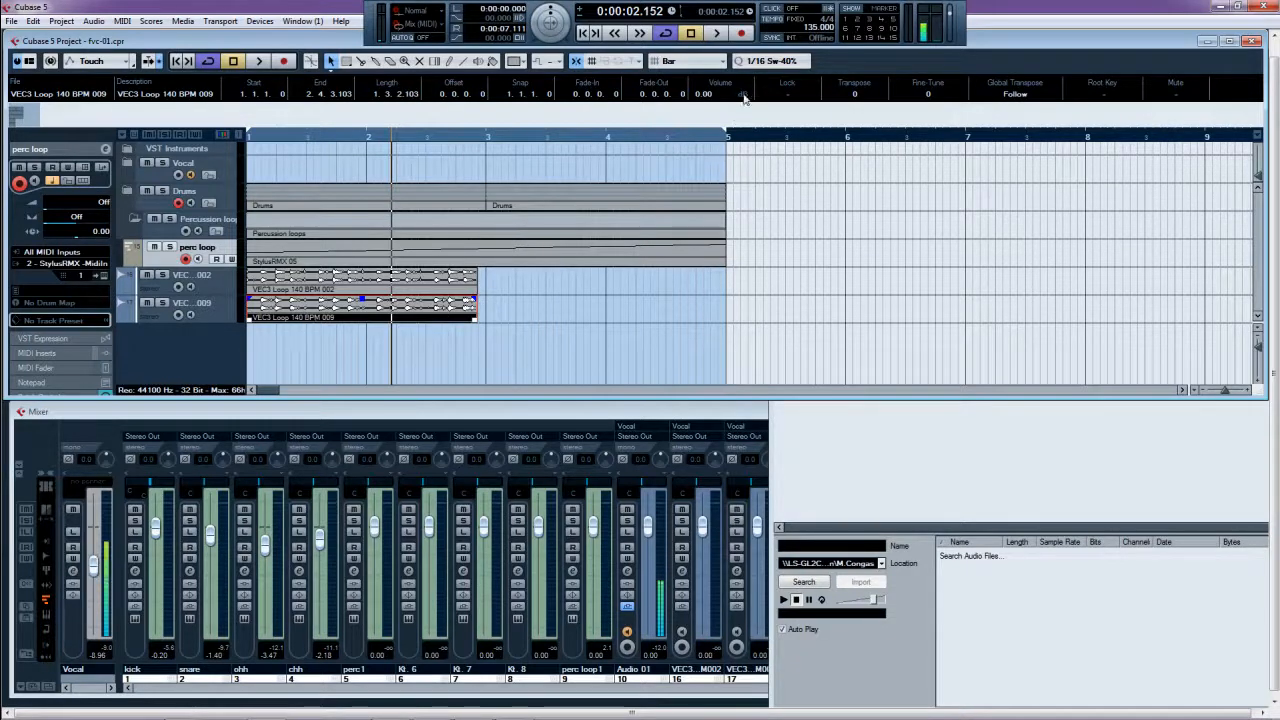
# - Turn on Musical Mode for both VEC3 loops in the Pool, then close the Pool
pyautogui.click(828, 508)
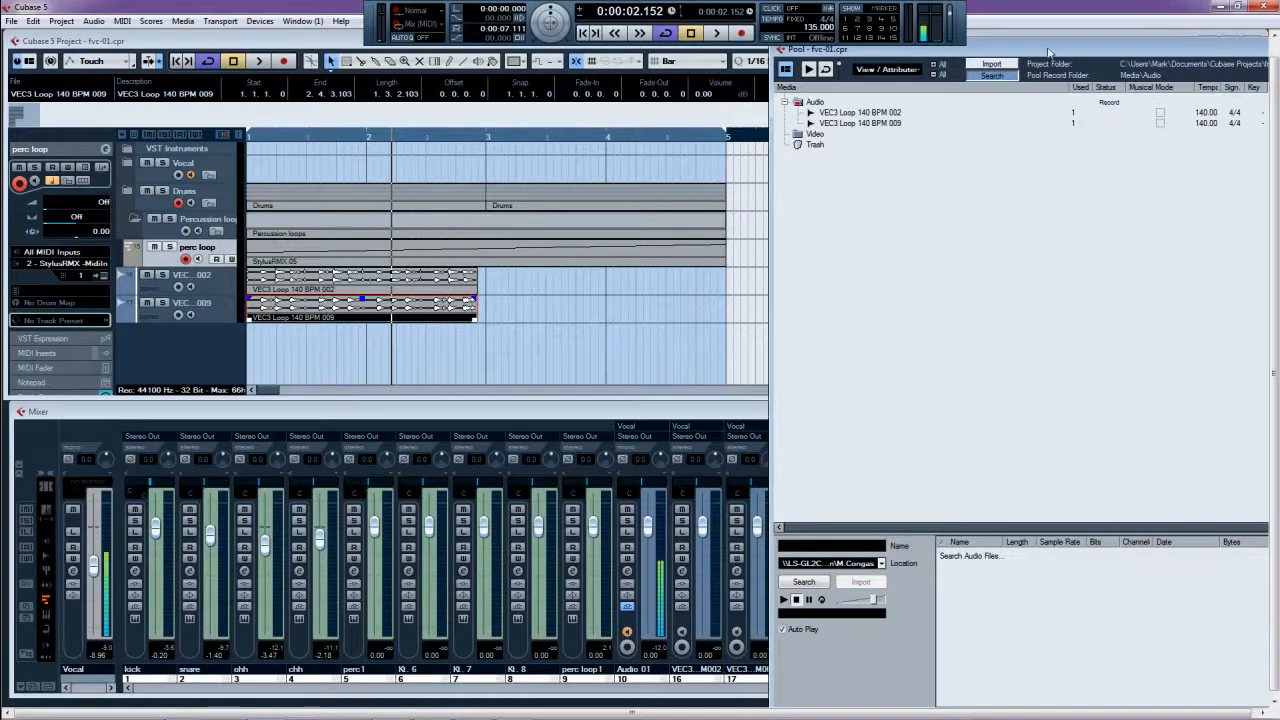
pyautogui.moveTo(1046, 55); pyautogui.dragTo(877, 86)
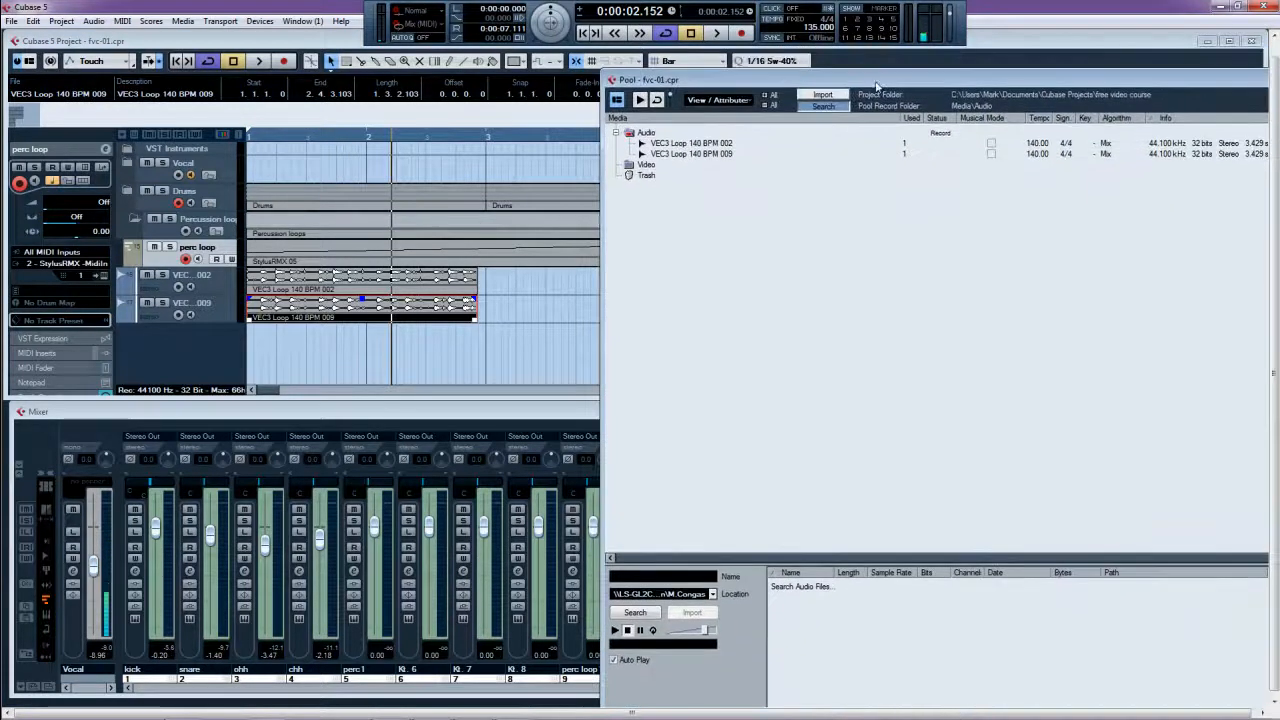
pyautogui.click(990, 143)
pyautogui.click(990, 154)
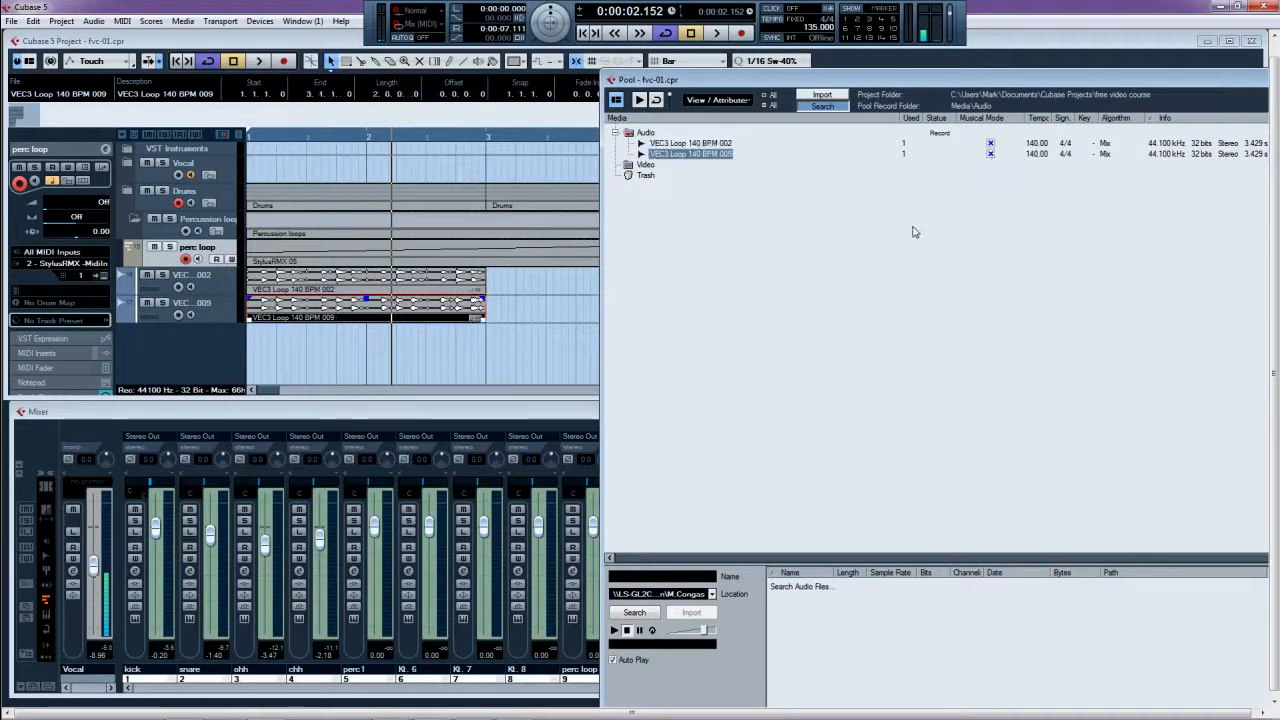
pyautogui.moveTo(1178, 80); pyautogui.dragTo(819, 116)
pyautogui.click(1167, 117)
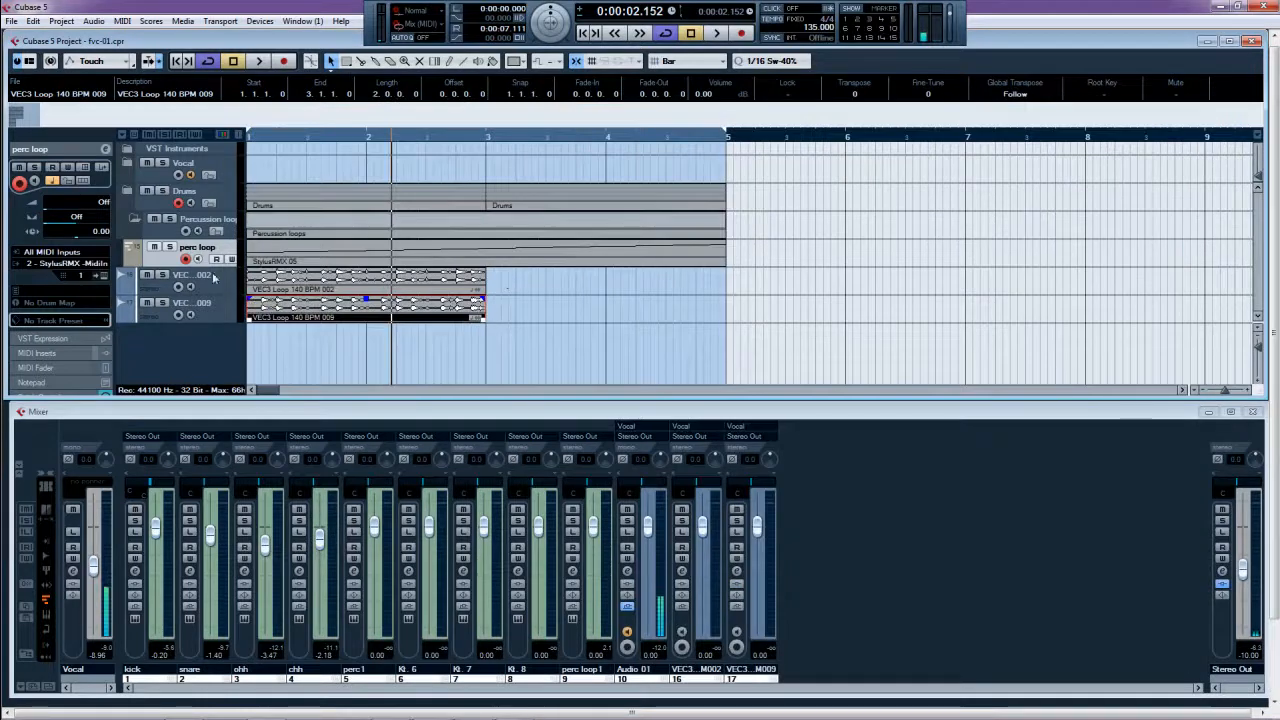
# - Set the cycle to the VEC3 002 event and play it with the 009 loop muted
pyautogui.click(132, 221)
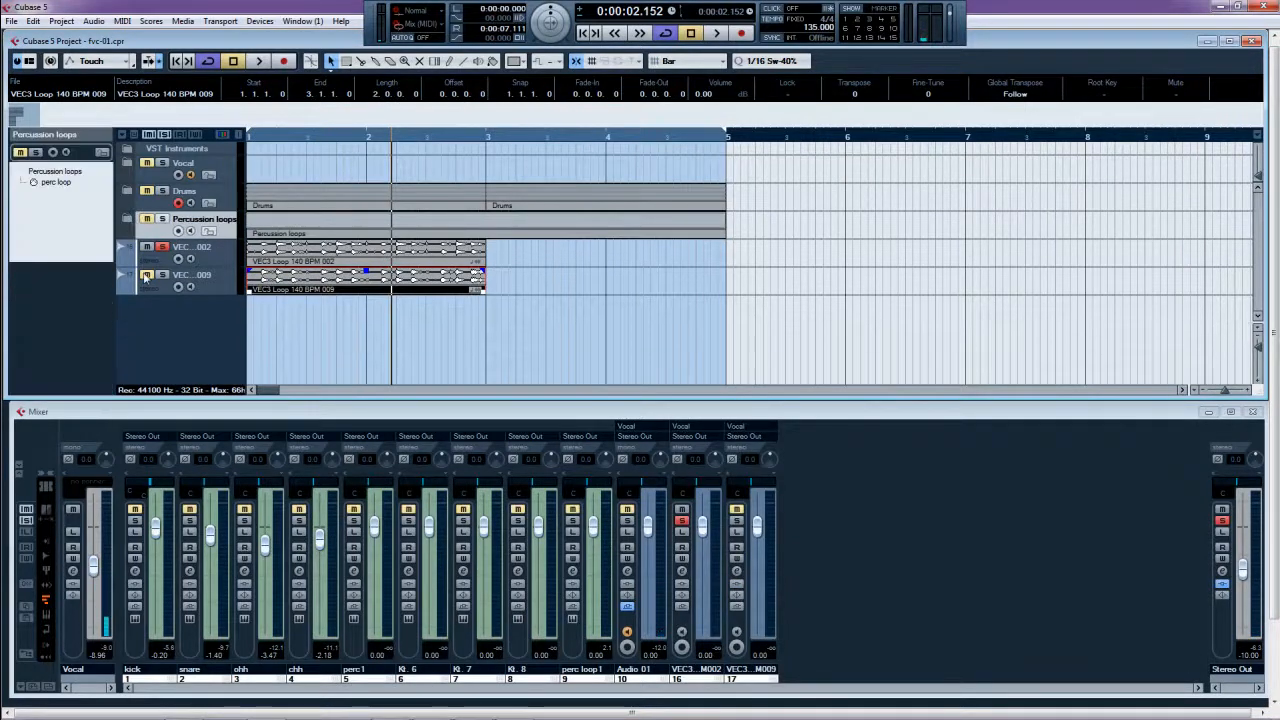
pyautogui.click(163, 247)
pyautogui.click(147, 276)
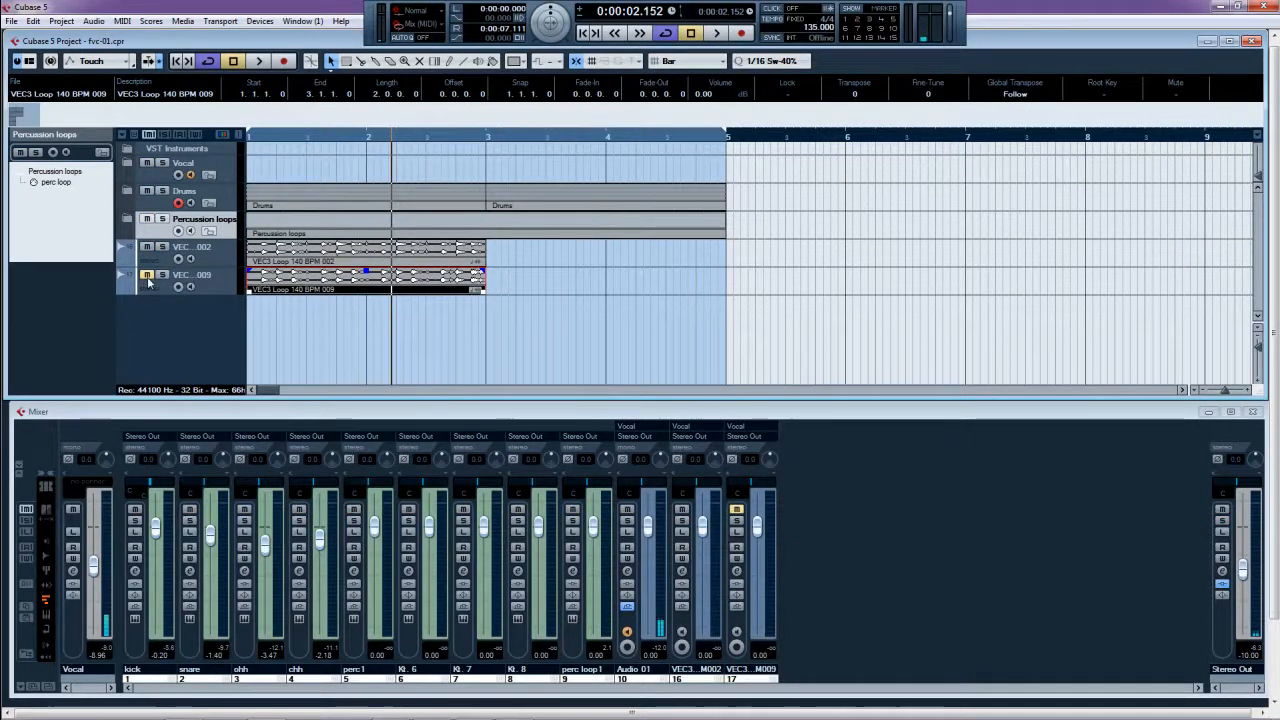
pyautogui.click(268, 257)
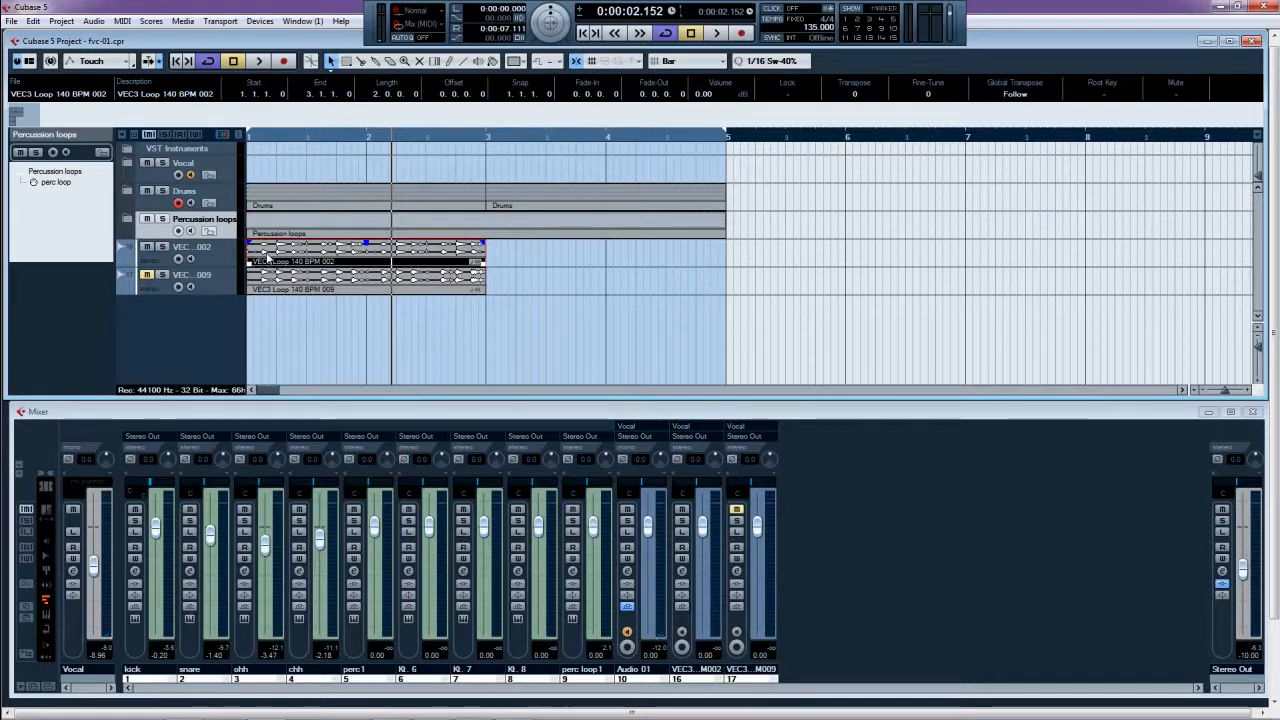
pyautogui.press('p')
pyautogui.press('space')
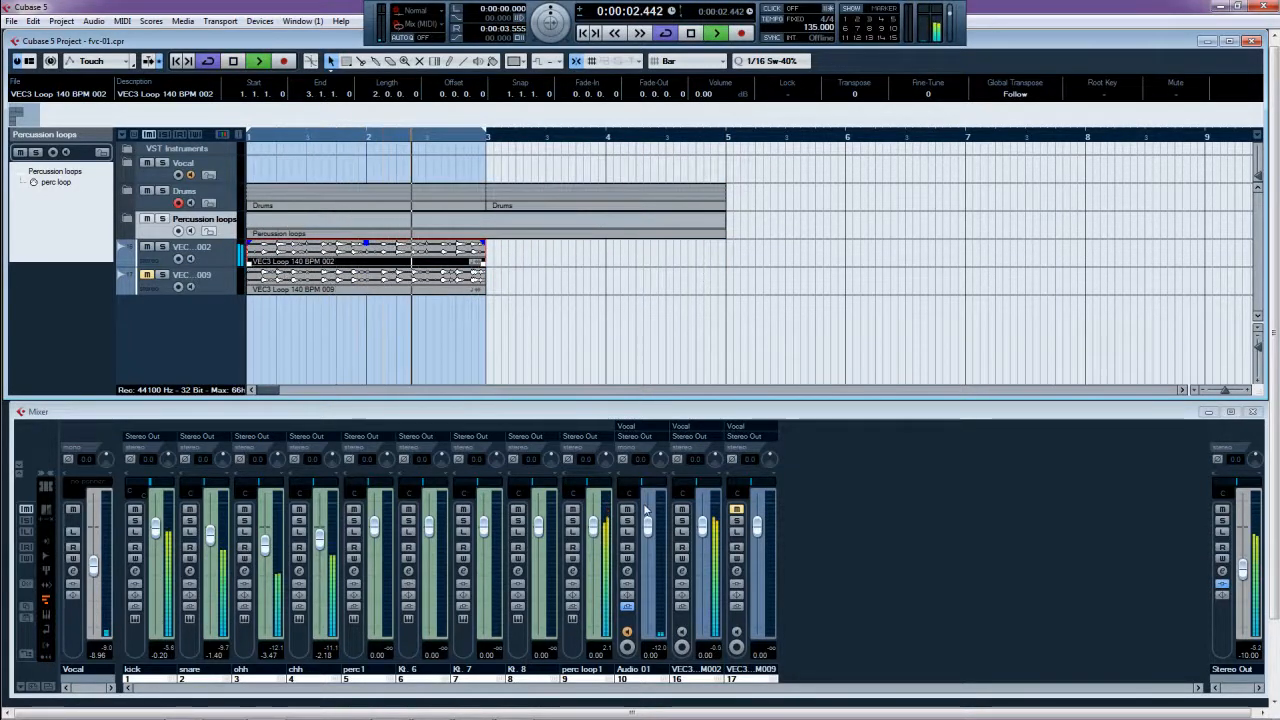
# - Mute perc loop1, lower VEC3 002 to about -4.92 dB, then audition the 009 loop alone
pyautogui.click(572, 511)
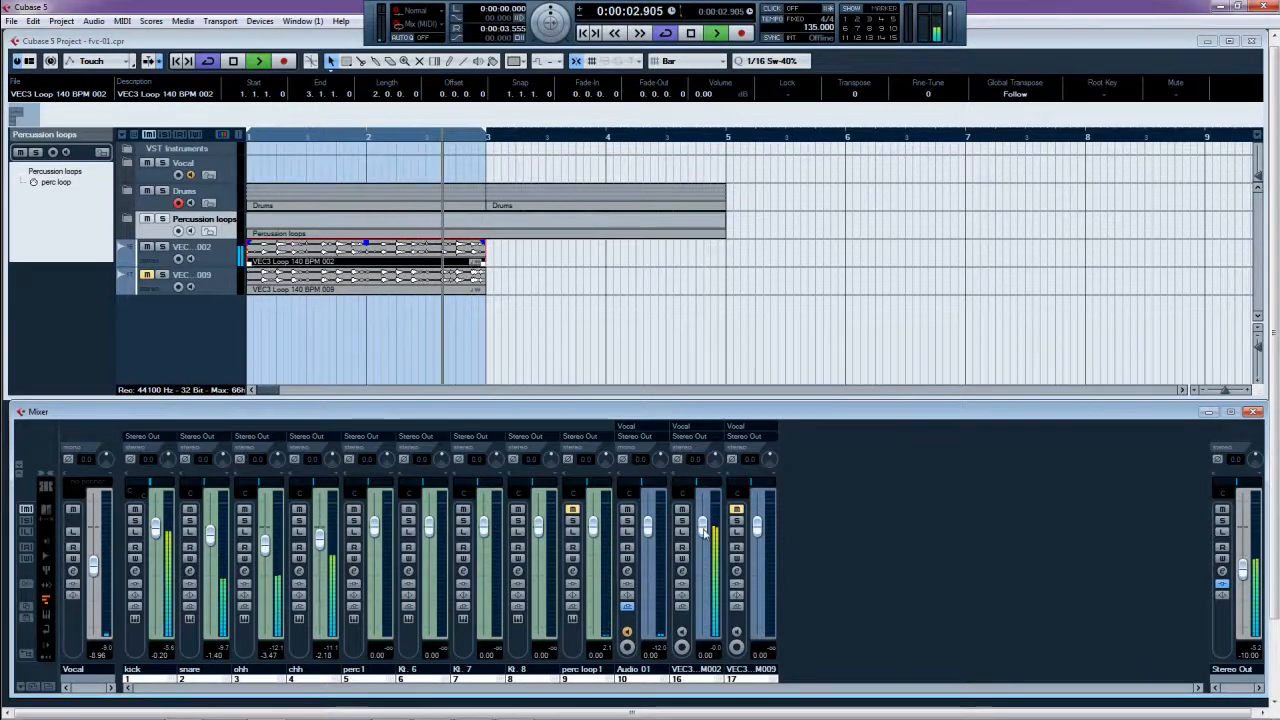
pyautogui.moveTo(702, 523); pyautogui.dragTo(702, 612)
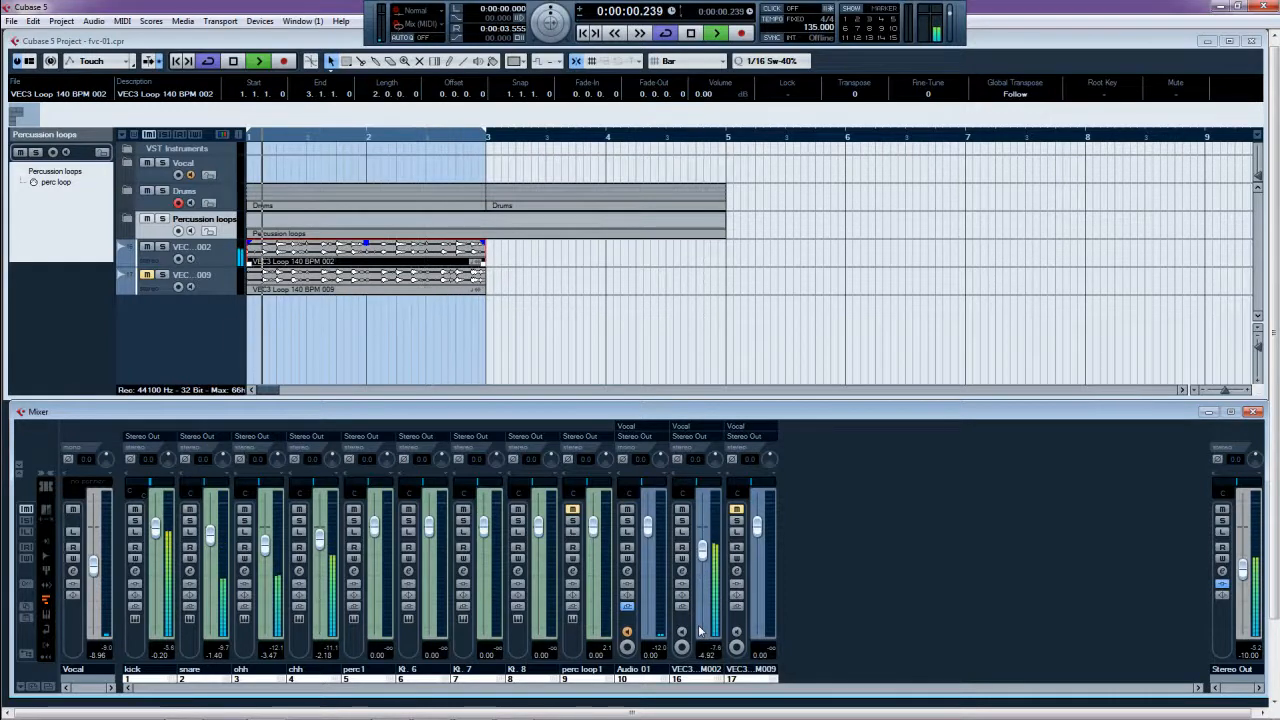
pyautogui.press('space')
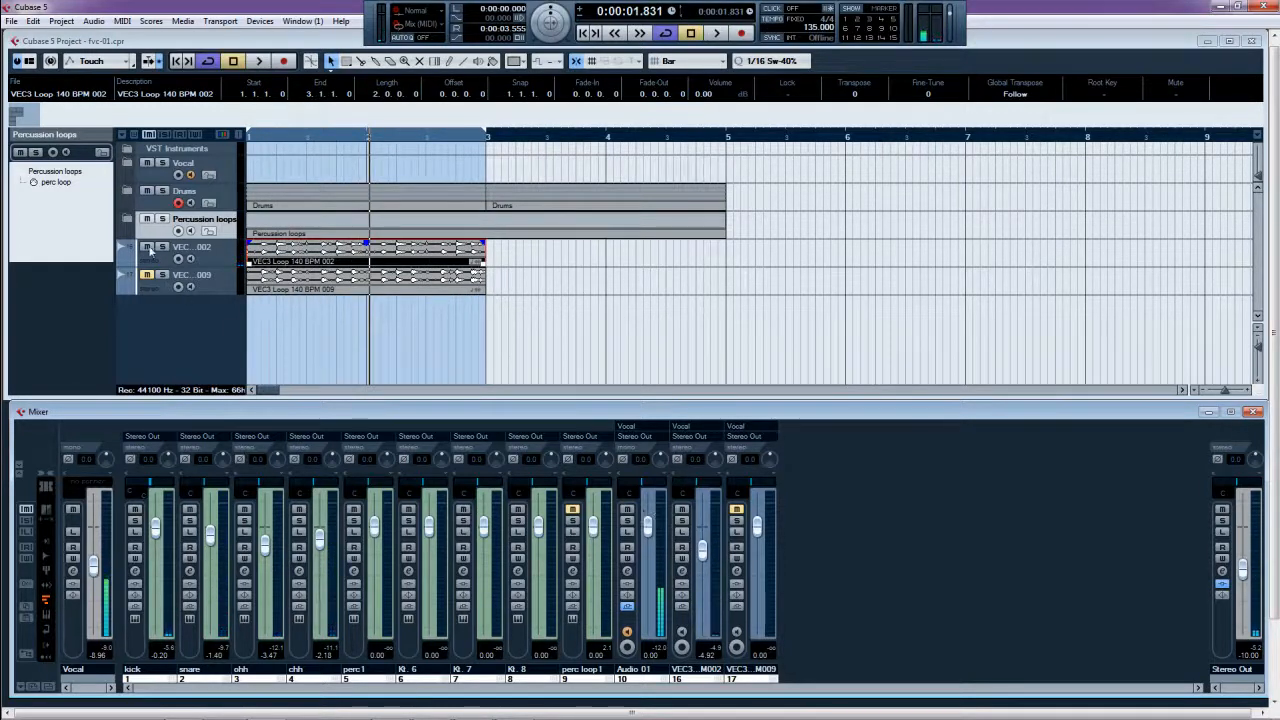
pyautogui.click(147, 246)
pyautogui.click(147, 274)
pyautogui.press('space')
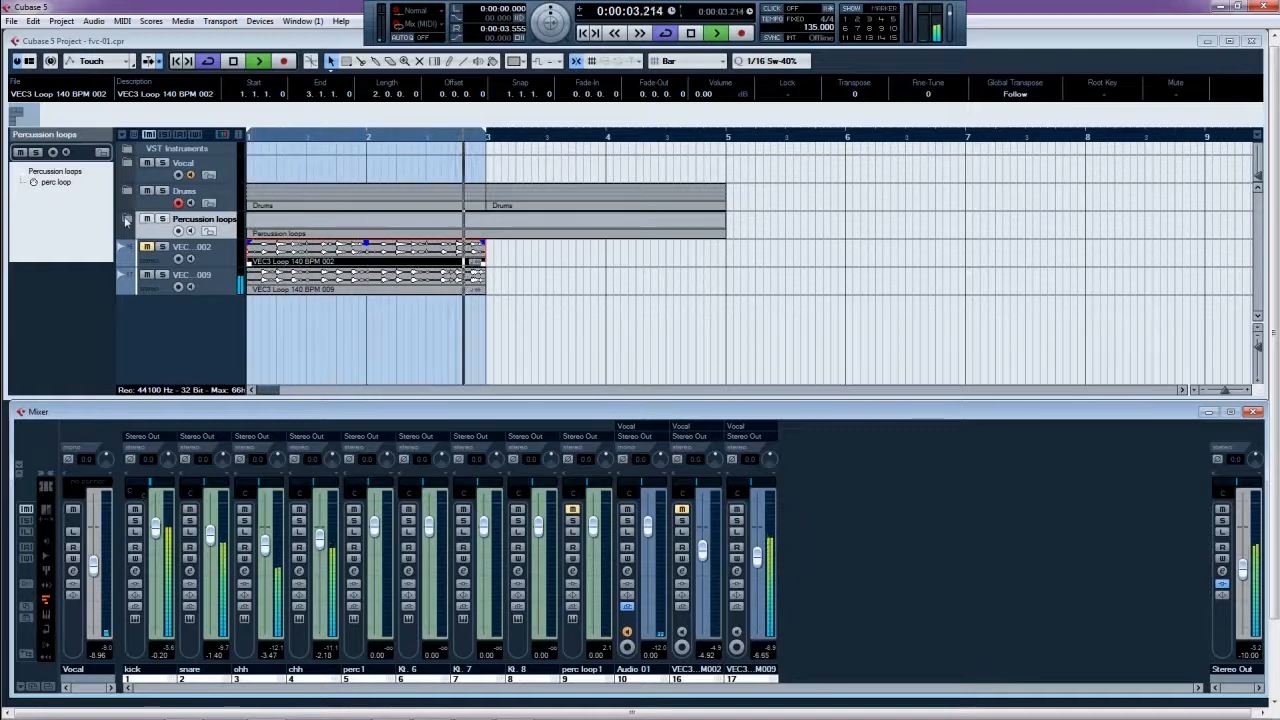
# - Select both VEC3 tracks and drag them toward the Percussion loops folder
pyautogui.click(210, 250)
pyautogui.keyDown('shift'); pyautogui.click(212, 275); pyautogui.keyUp('shift')
pyautogui.moveTo(212, 275); pyautogui.dragTo(210, 229)
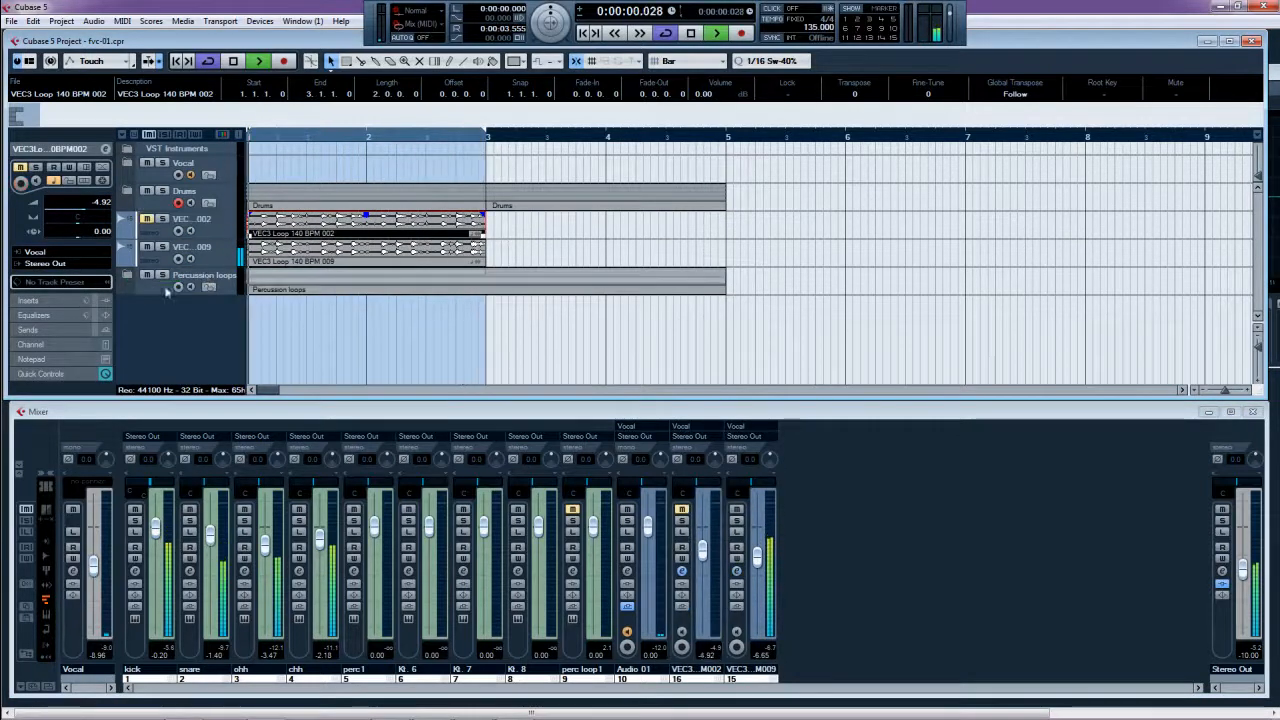
# - File the VEC3 002 and 009 tracks inside the Percussion loops folder, unmuting 002
pyautogui.moveTo(167, 292); pyautogui.dragTo(166, 288)
pyautogui.click(134, 247)
pyautogui.click(153, 275)
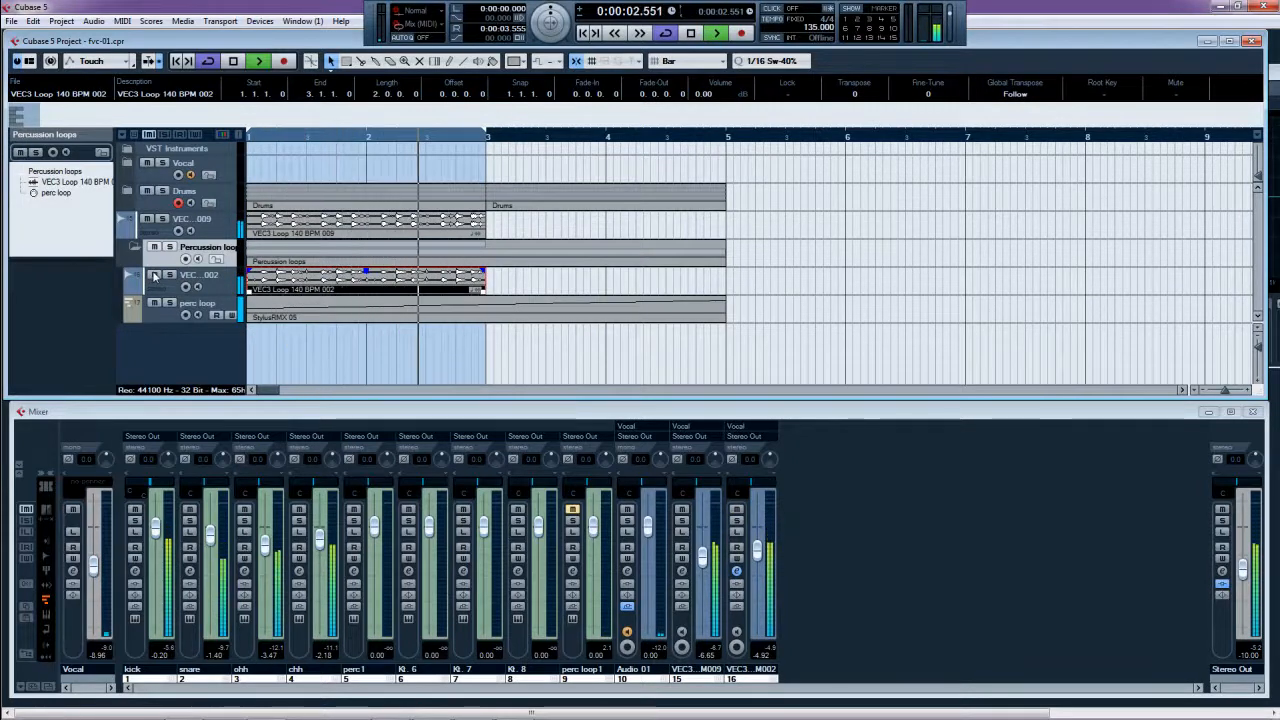
pyautogui.moveTo(208, 237); pyautogui.dragTo(185, 255)
# - Unsolo and unmute perc loop, lowering the perc loop1 channel to -5.57 dB
pyautogui.click(171, 305)
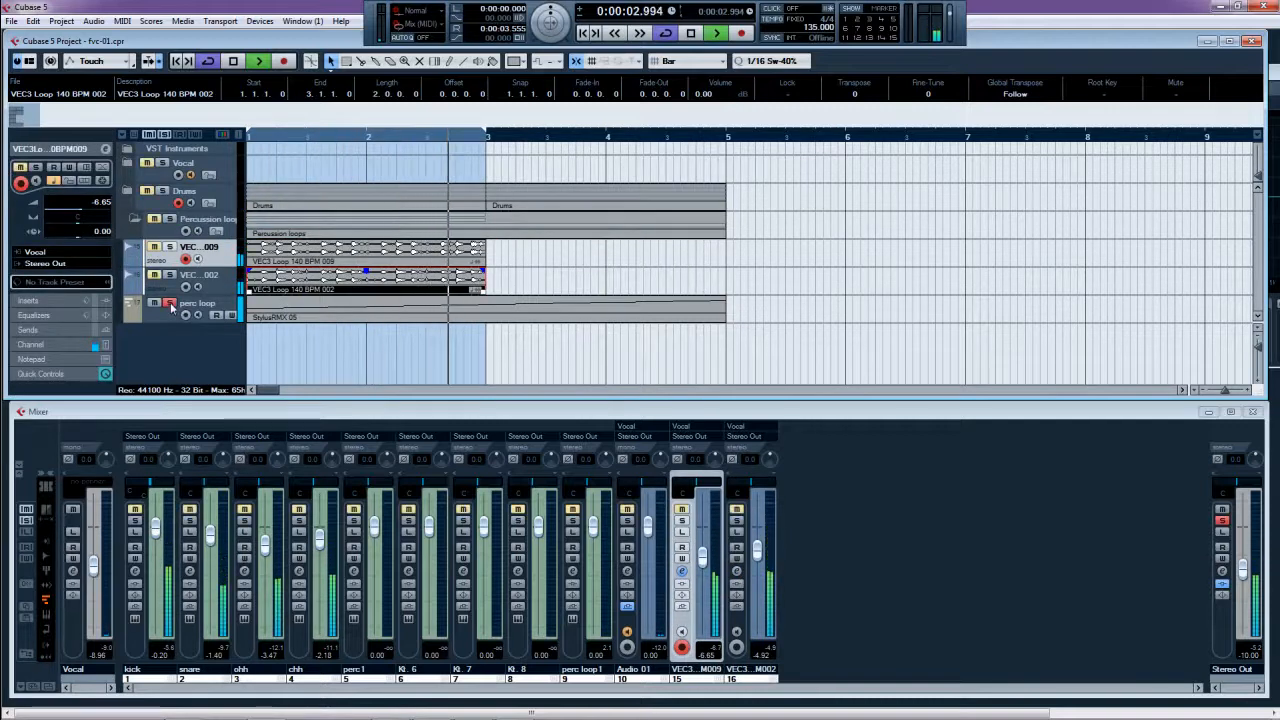
pyautogui.click(572, 510)
pyautogui.moveTo(593, 526); pyautogui.dragTo(597, 560)
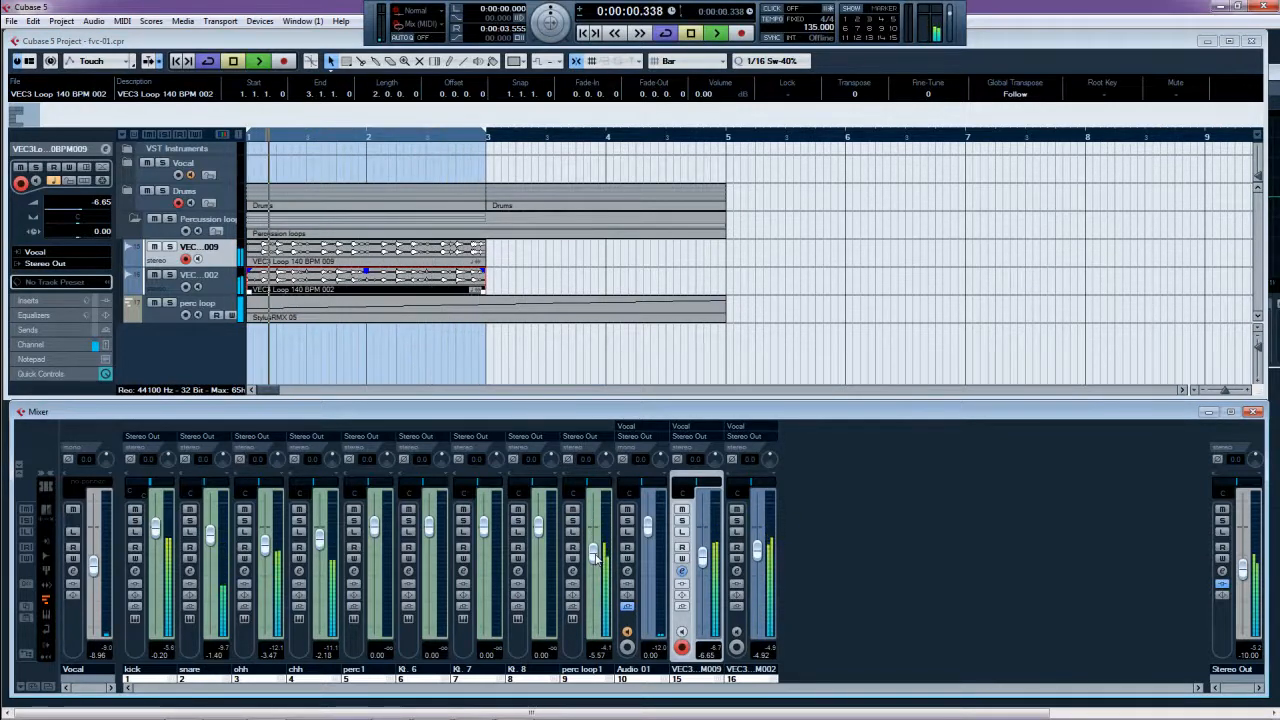
# - Stop, return to the start, and duplicate both VEC3 loop events onto bars 3–5
pyautogui.press('space')
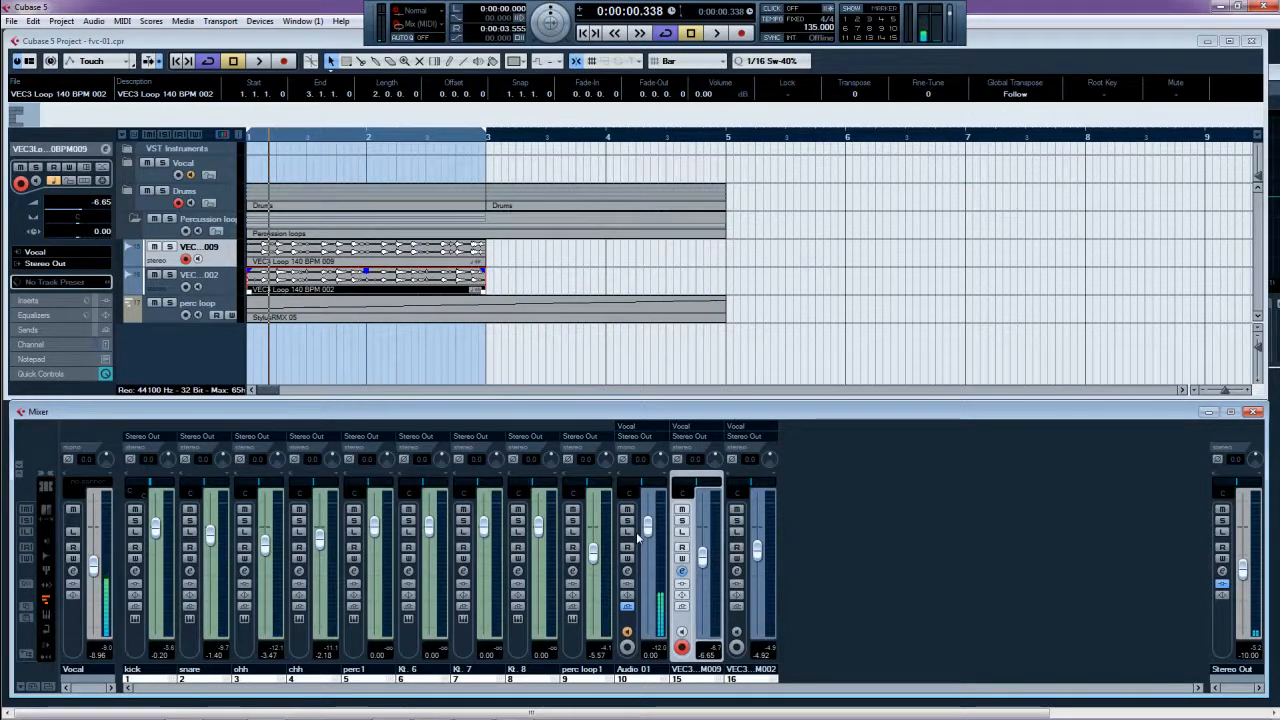
pyautogui.press('KP_Decimal')
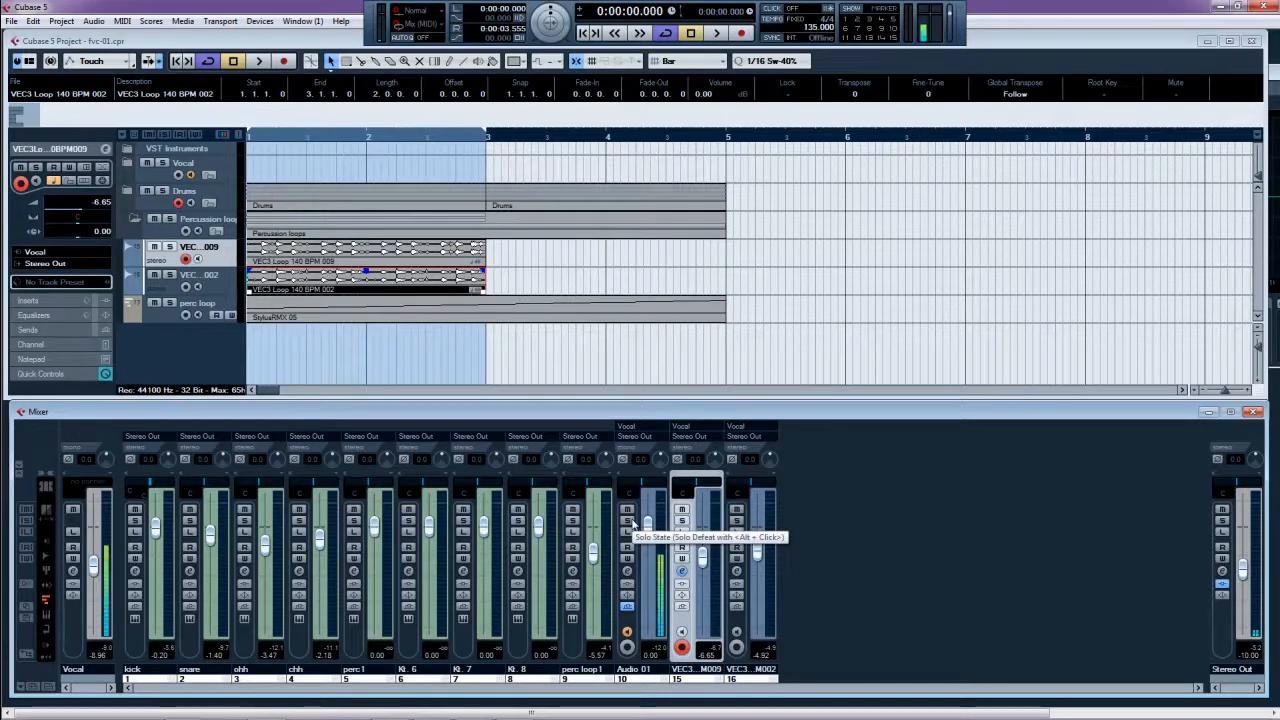
pyautogui.moveTo(509, 252); pyautogui.dragTo(438, 287)
pyautogui.hotkey('ctrl', 'd')
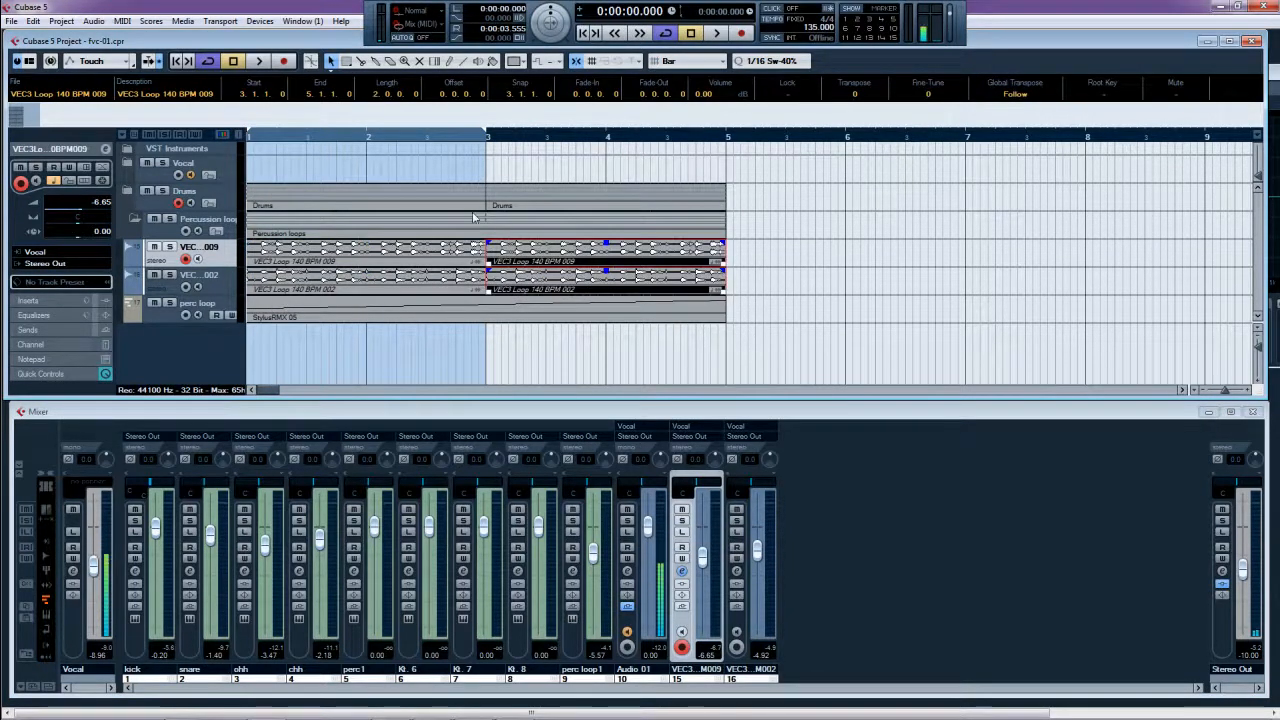
# - Set the cycle to bars 1–5 from the StylusRMX event and move the Vocal track to the bottom
pyautogui.moveTo(414, 367); pyautogui.dragTo(469, 317)
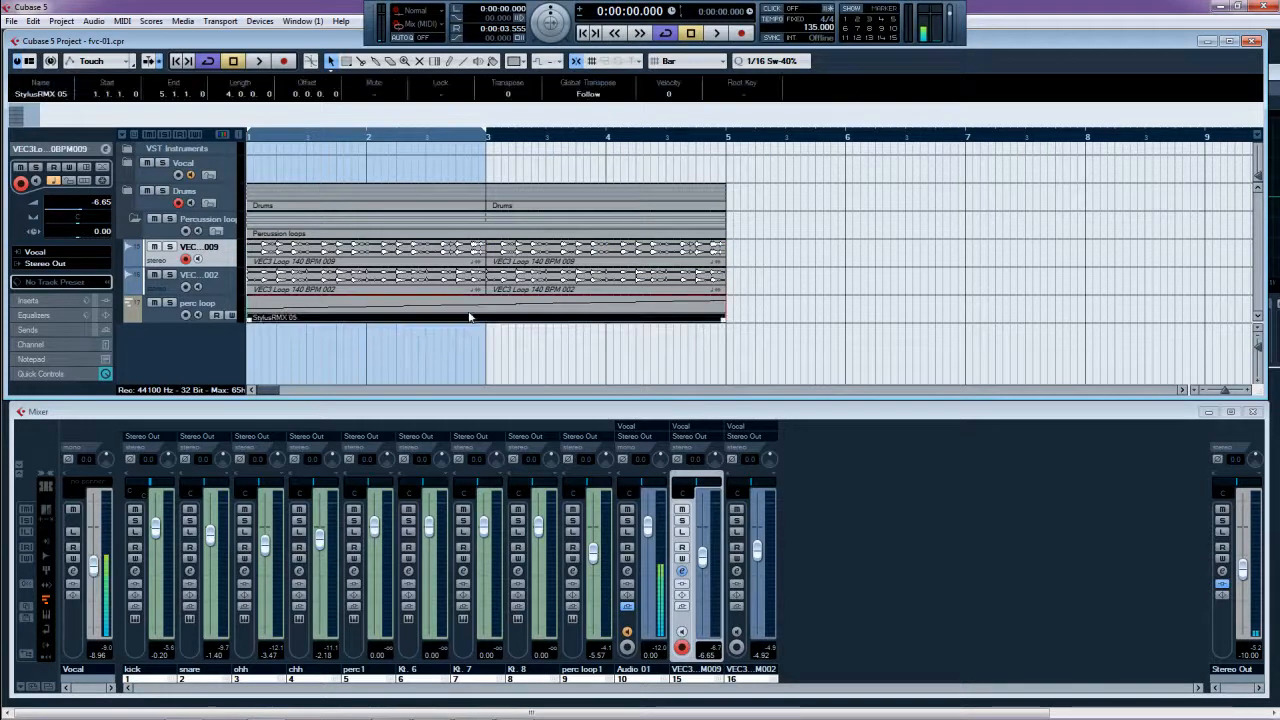
pyautogui.press('p')
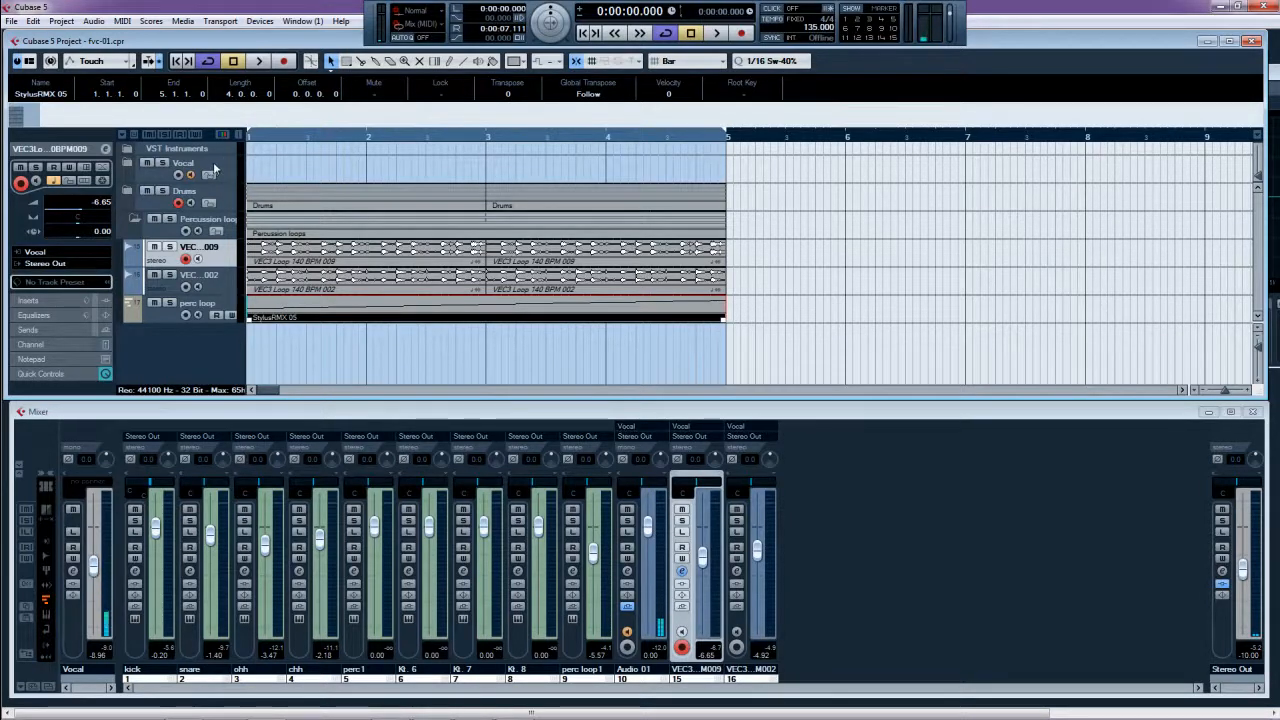
pyautogui.moveTo(213, 170); pyautogui.dragTo(218, 337)
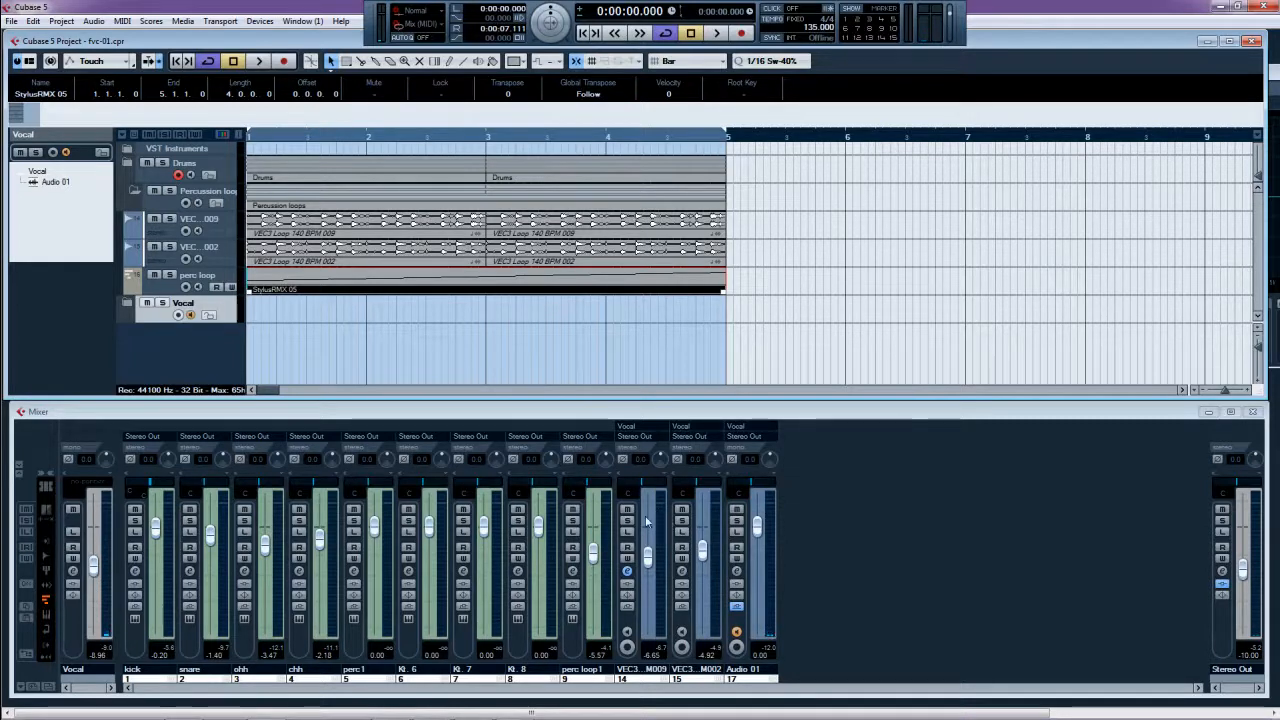
# - Rebalance the loops while playing: VEC3 M009 near -8 dB, perc loop1 at -9.55 dB
pyautogui.moveTo(594, 554); pyautogui.dragTo(598, 684)
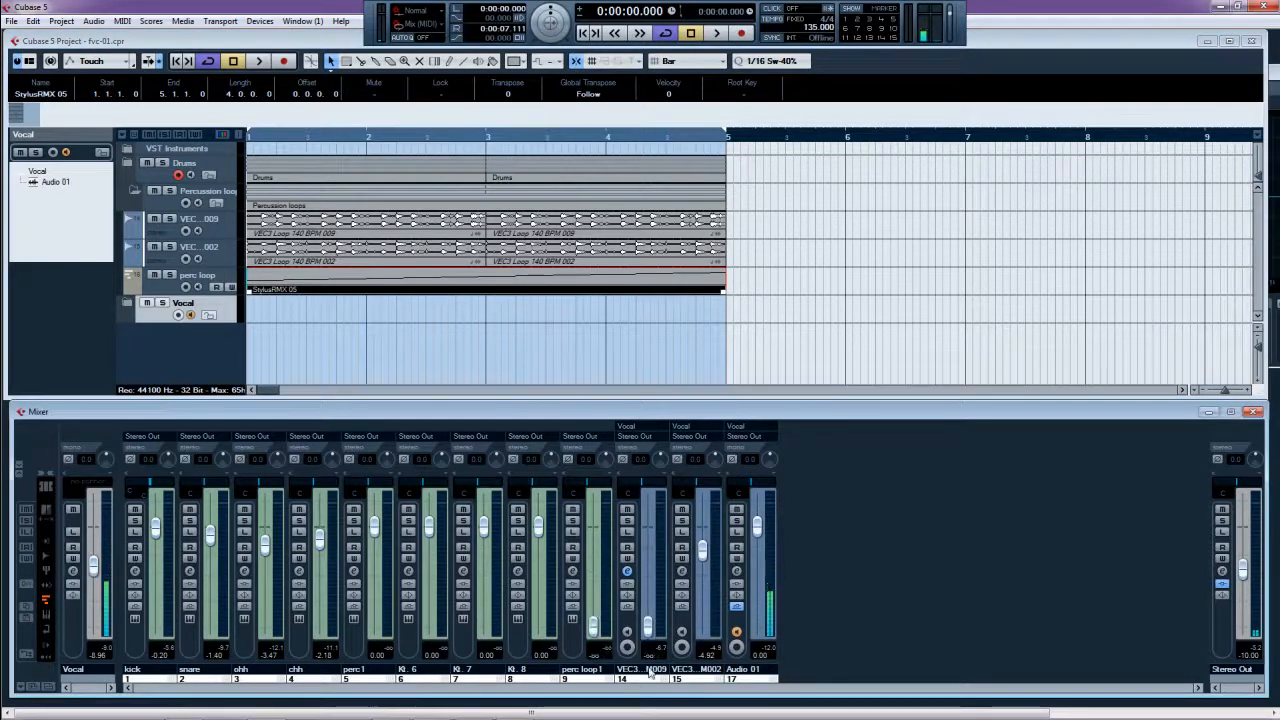
pyautogui.moveTo(702, 550)
pyautogui.mouseDown()
pyautogui.moveTo(704, 636)
pyautogui.moveTo(704, 562)
pyautogui.moveTo(704, 573)
pyautogui.mouseUp()
pyautogui.press('space')
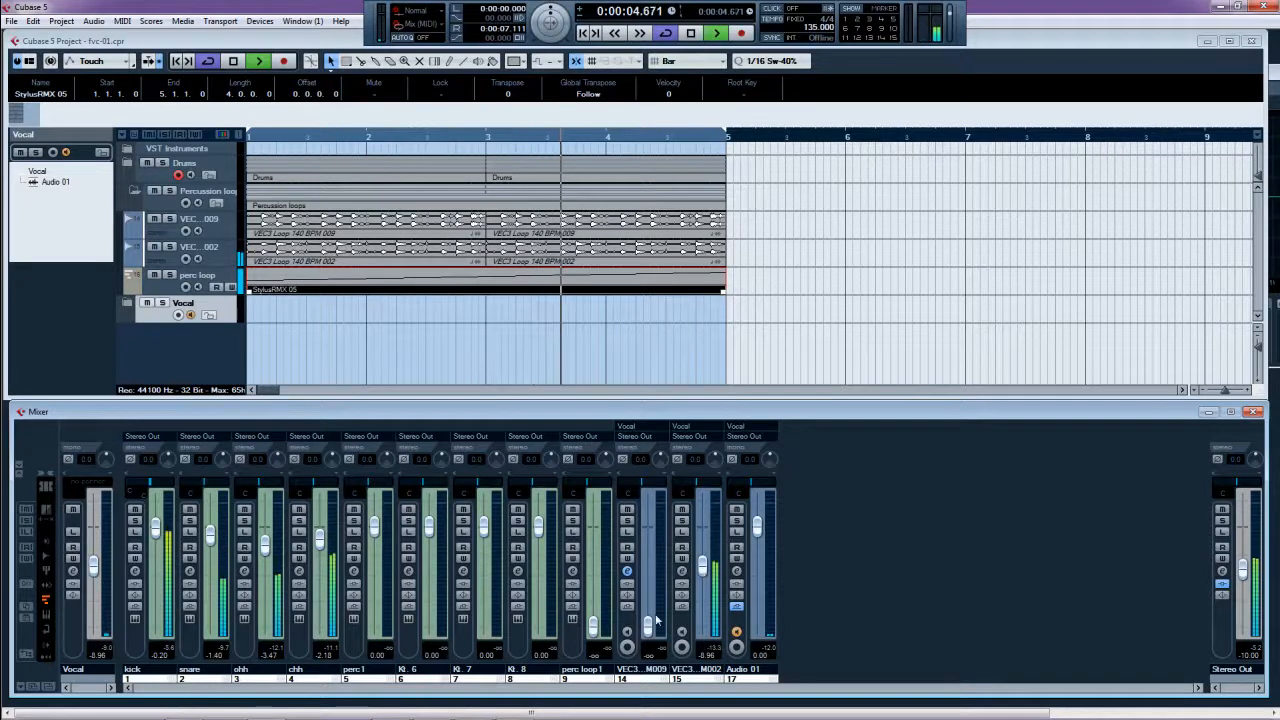
pyautogui.moveTo(655, 621); pyautogui.dragTo(656, 566)
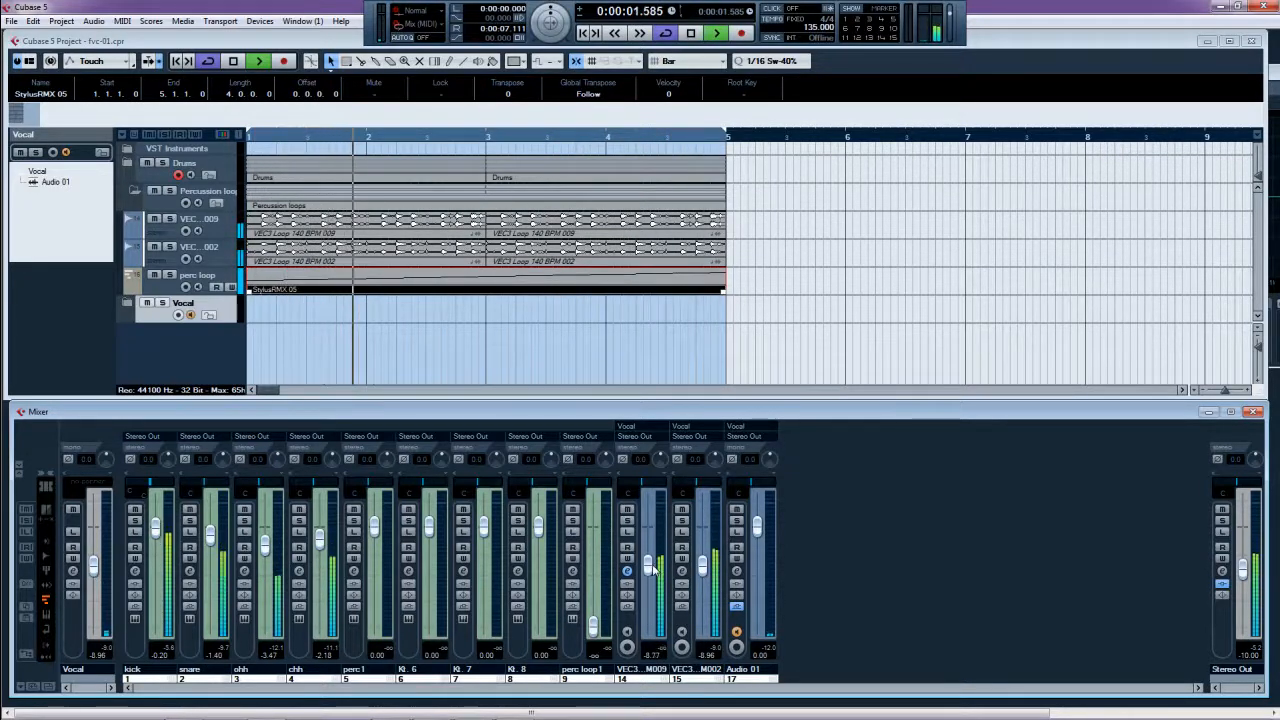
pyautogui.moveTo(593, 627); pyautogui.dragTo(598, 572)
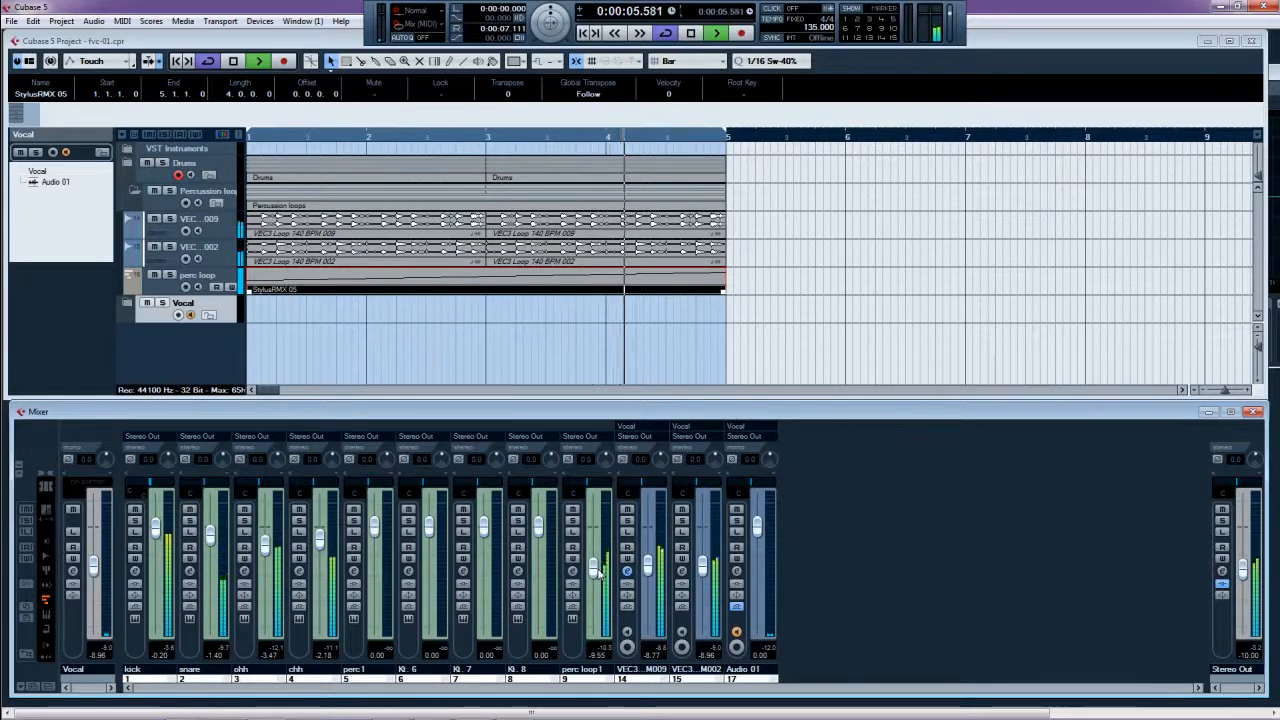
pyautogui.press('space')
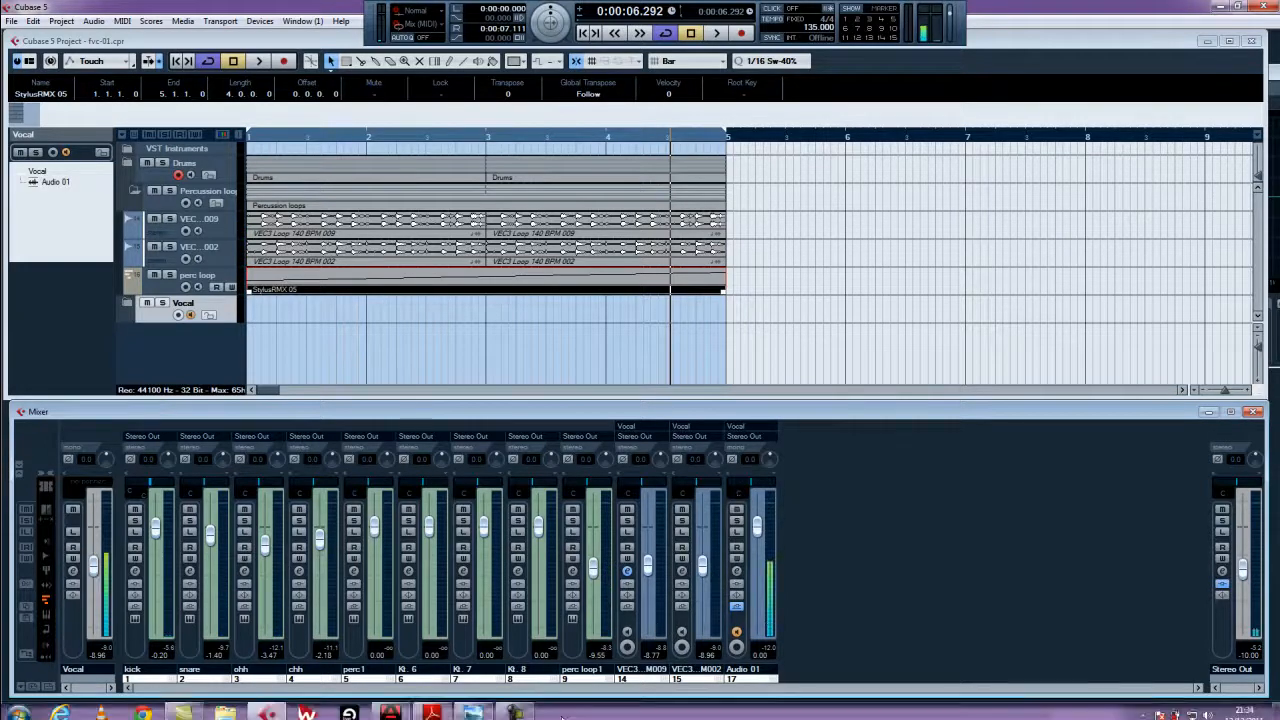
pyautogui.click(479, 708)
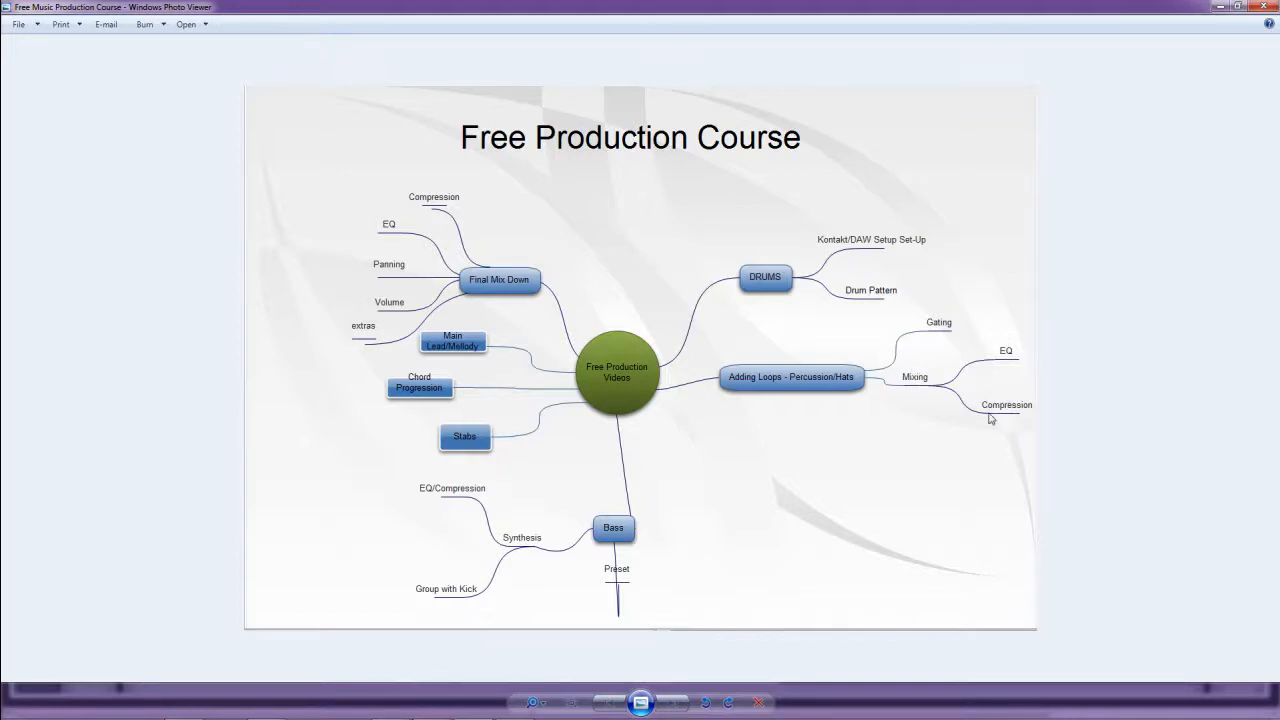
# - Look over the Free Production Course mind map, then switch back to Cubase
pyautogui.moveTo(440, 716)
pyautogui.click(268, 707)
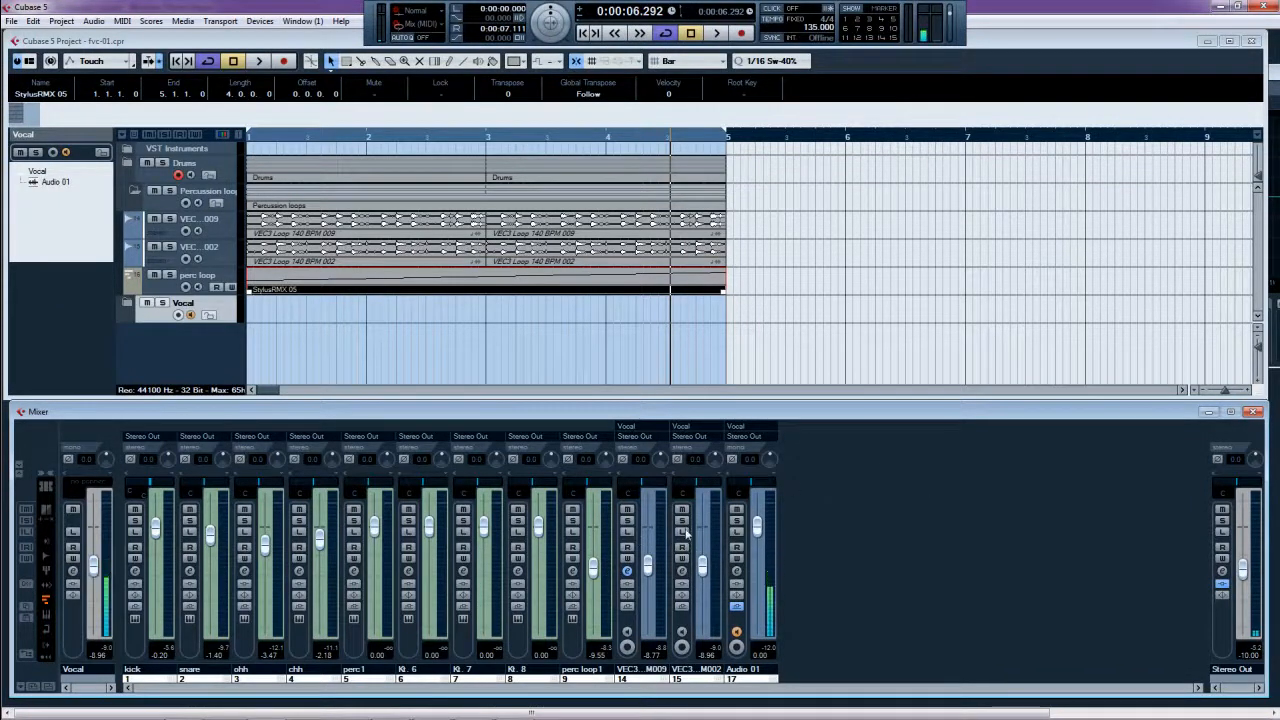
# - Expand the mixer's insert slots and load Oxford Dynamics Native on VEC3 M009's first insert
pyautogui.click(20, 475)
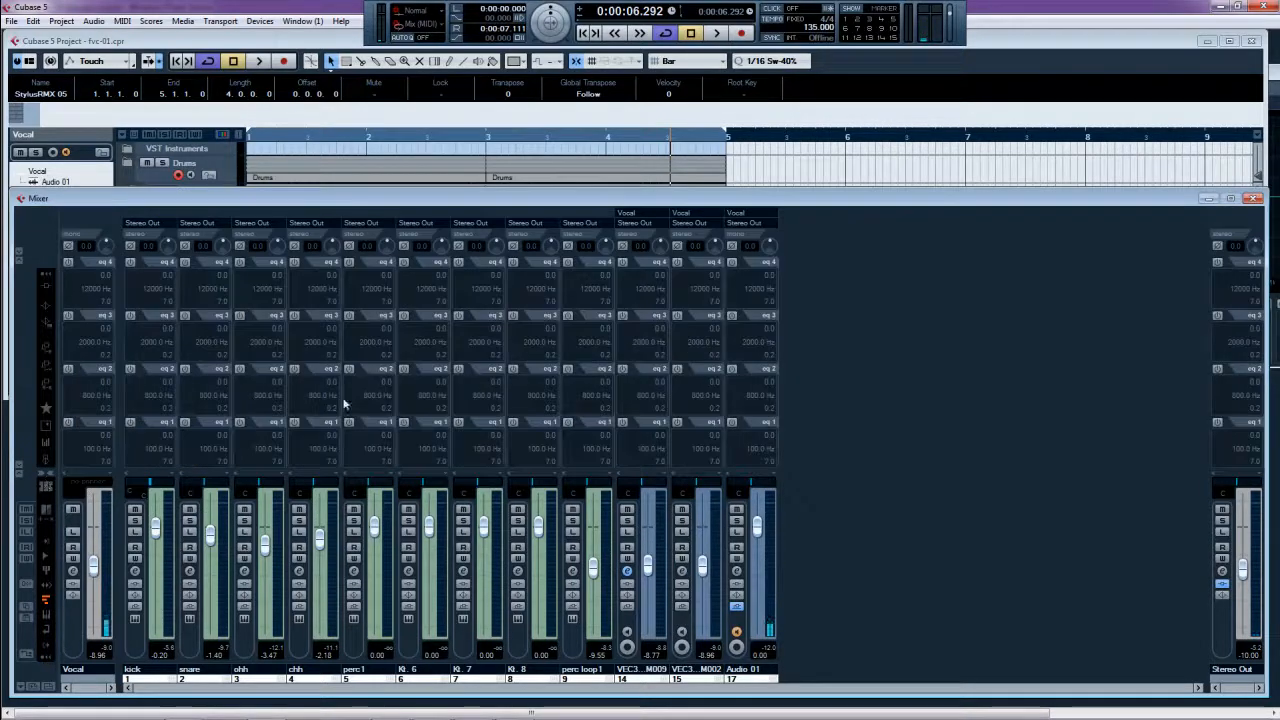
pyautogui.click(46, 287)
pyautogui.click(634, 291)
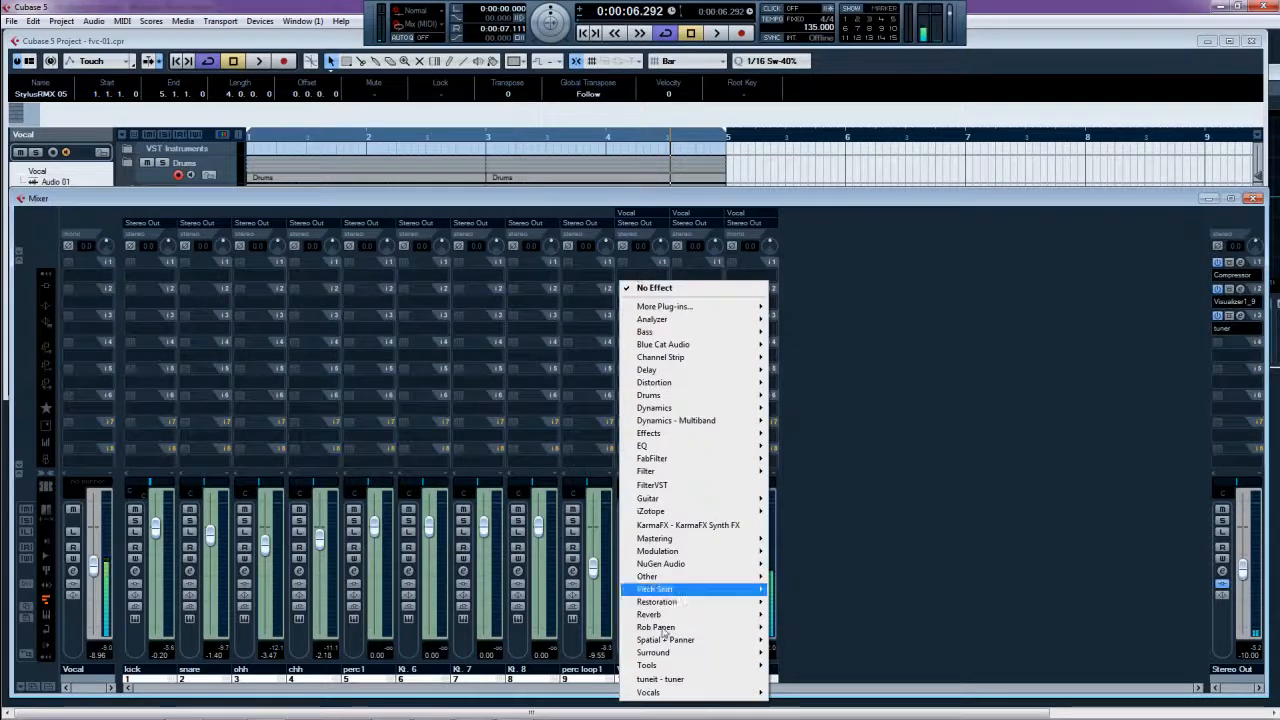
pyautogui.moveTo(703, 691)
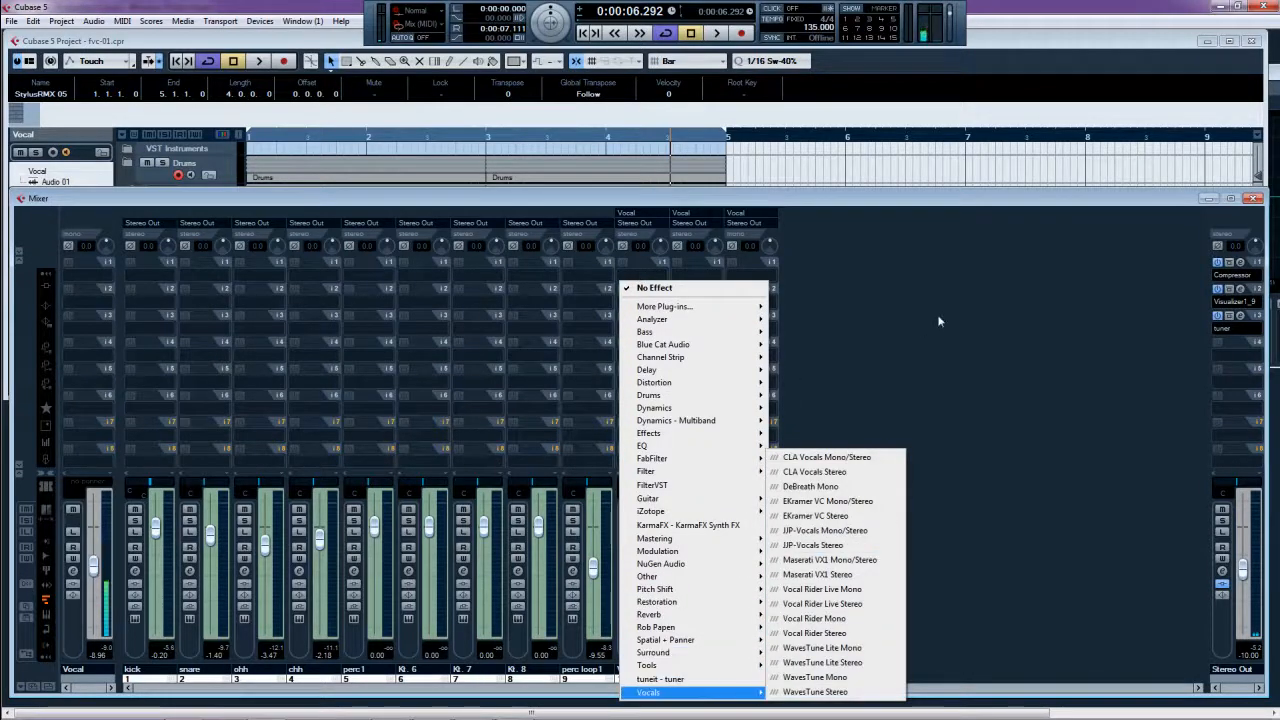
pyautogui.moveTo(690, 370)
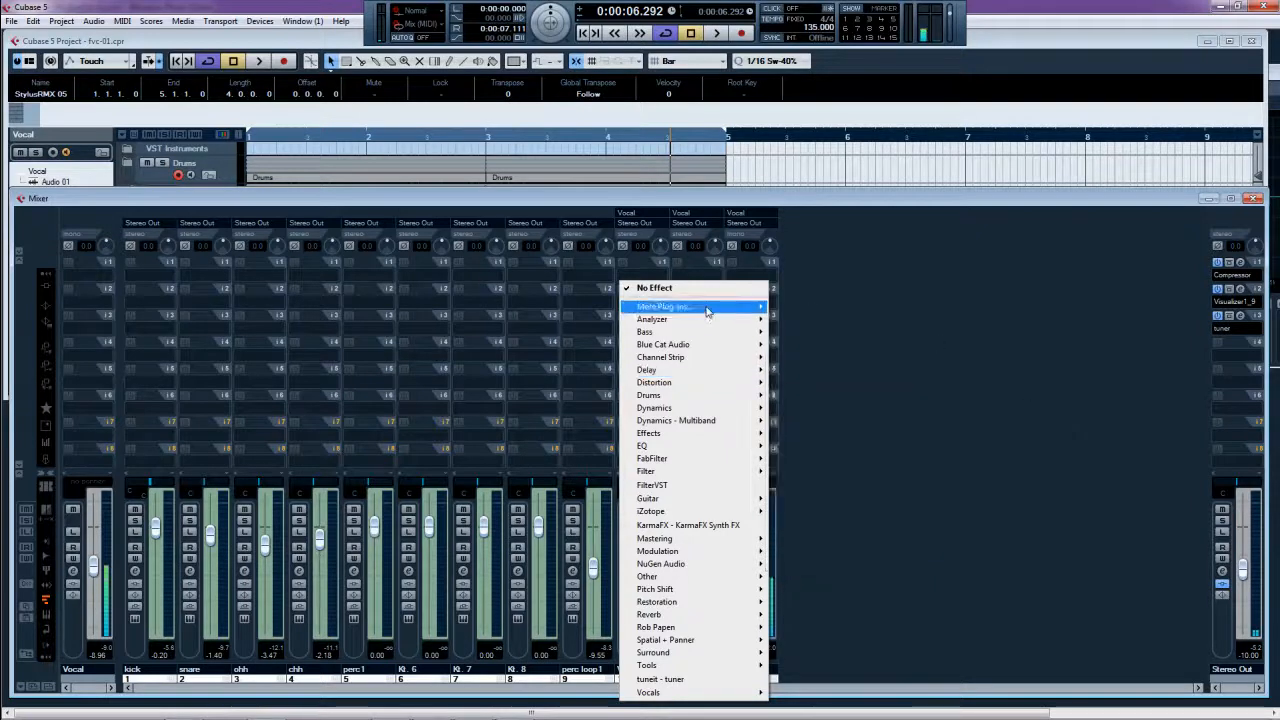
pyautogui.moveTo(707, 312)
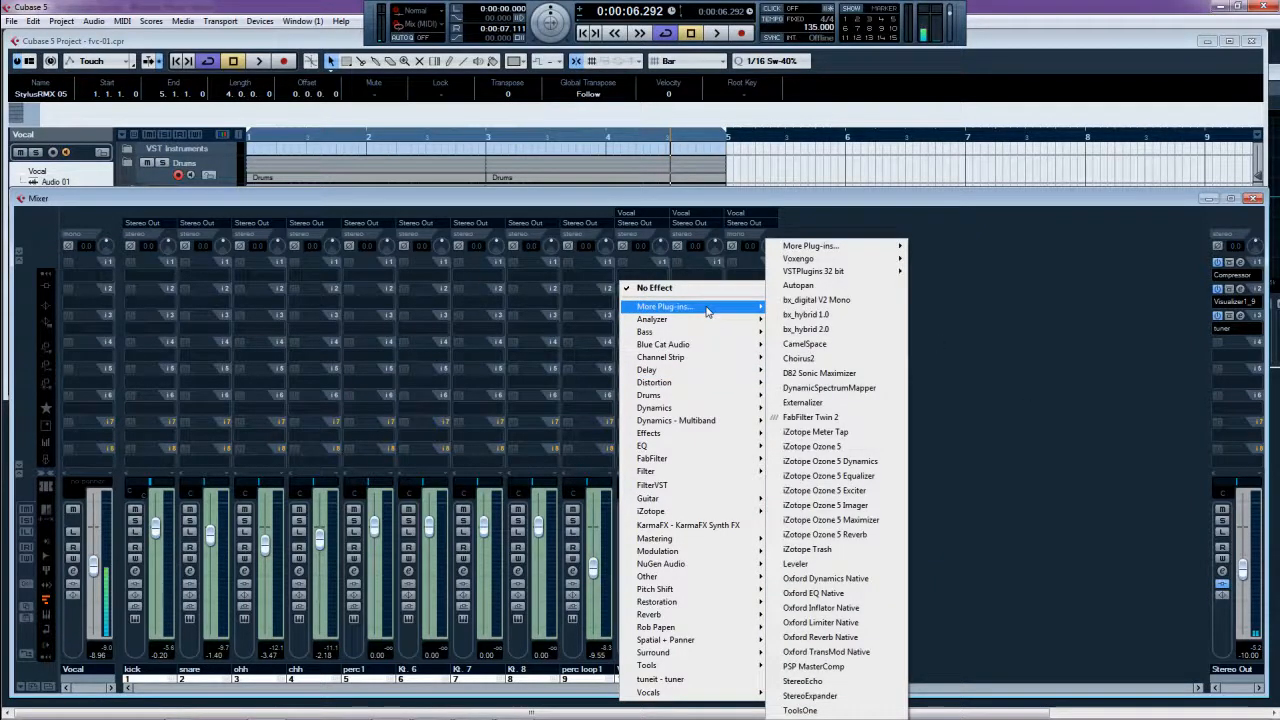
pyautogui.click(956, 436)
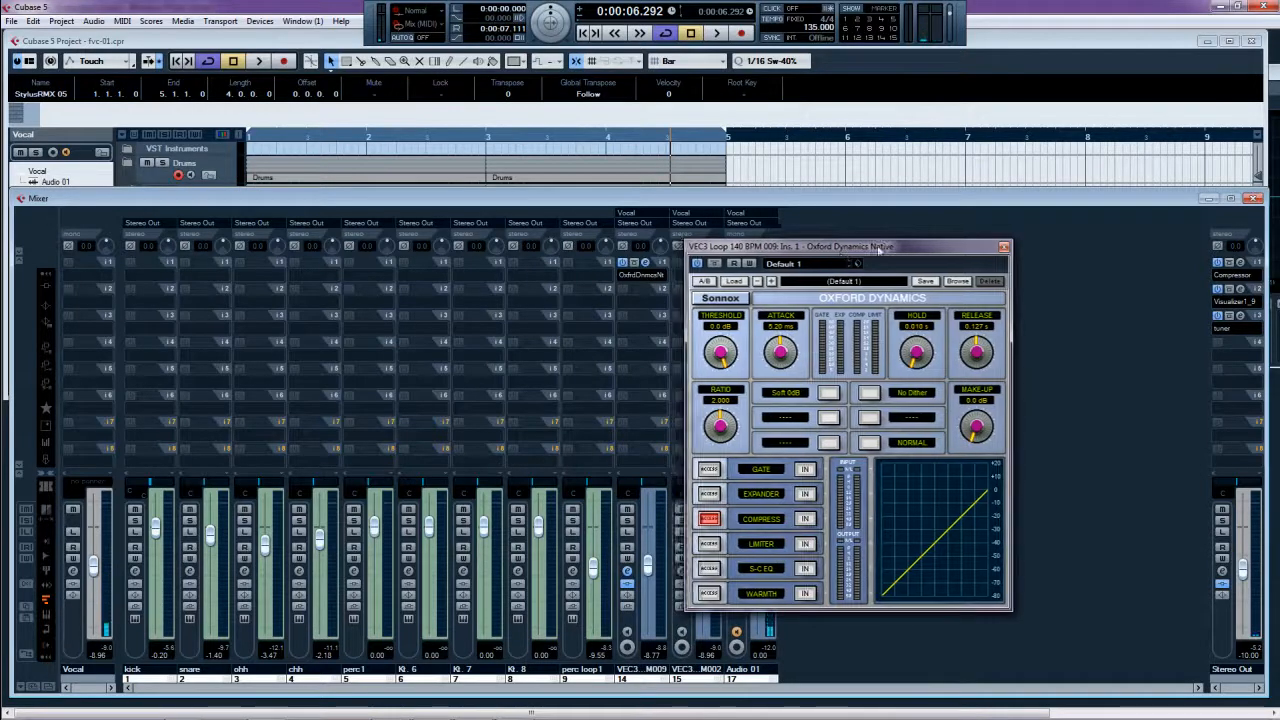
# - Enable the Oxford Dynamics gate, copy it to VEC3 M002, and play M009 soloed
pyautogui.moveTo(838, 260); pyautogui.dragTo(944, 238)
pyautogui.click(813, 447)
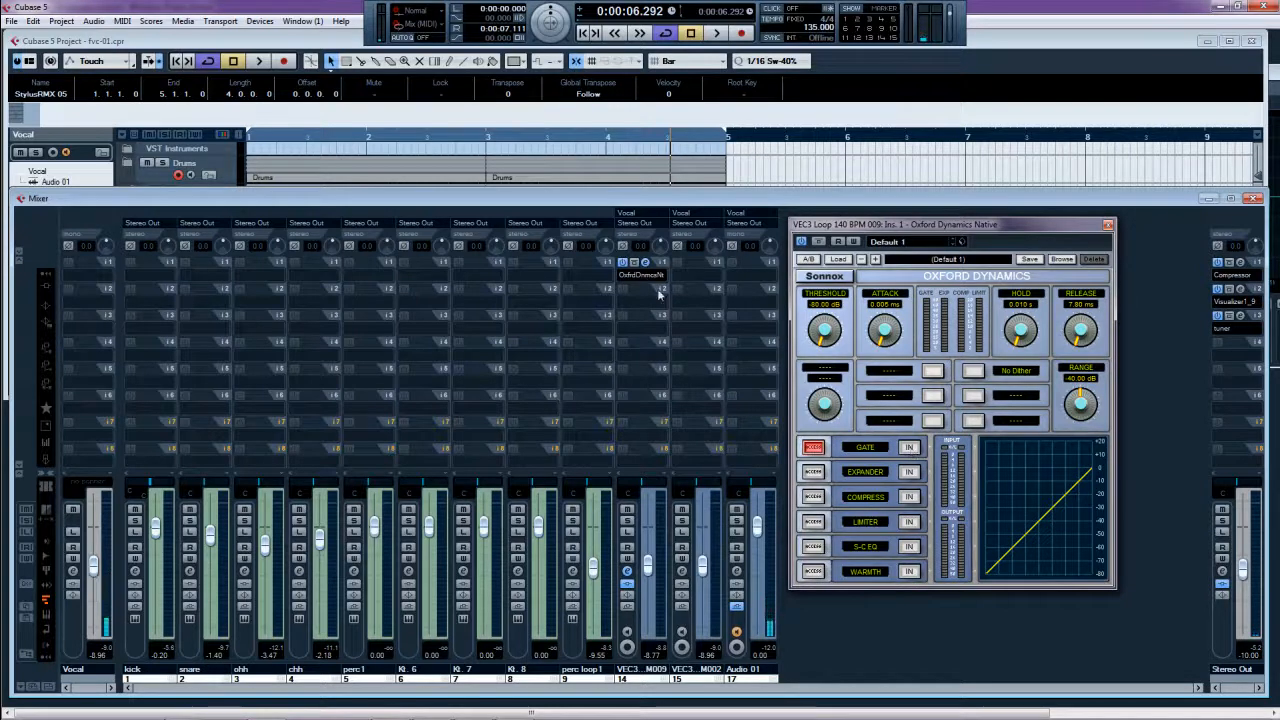
pyautogui.moveTo(662, 265); pyautogui.dragTo(713, 266)
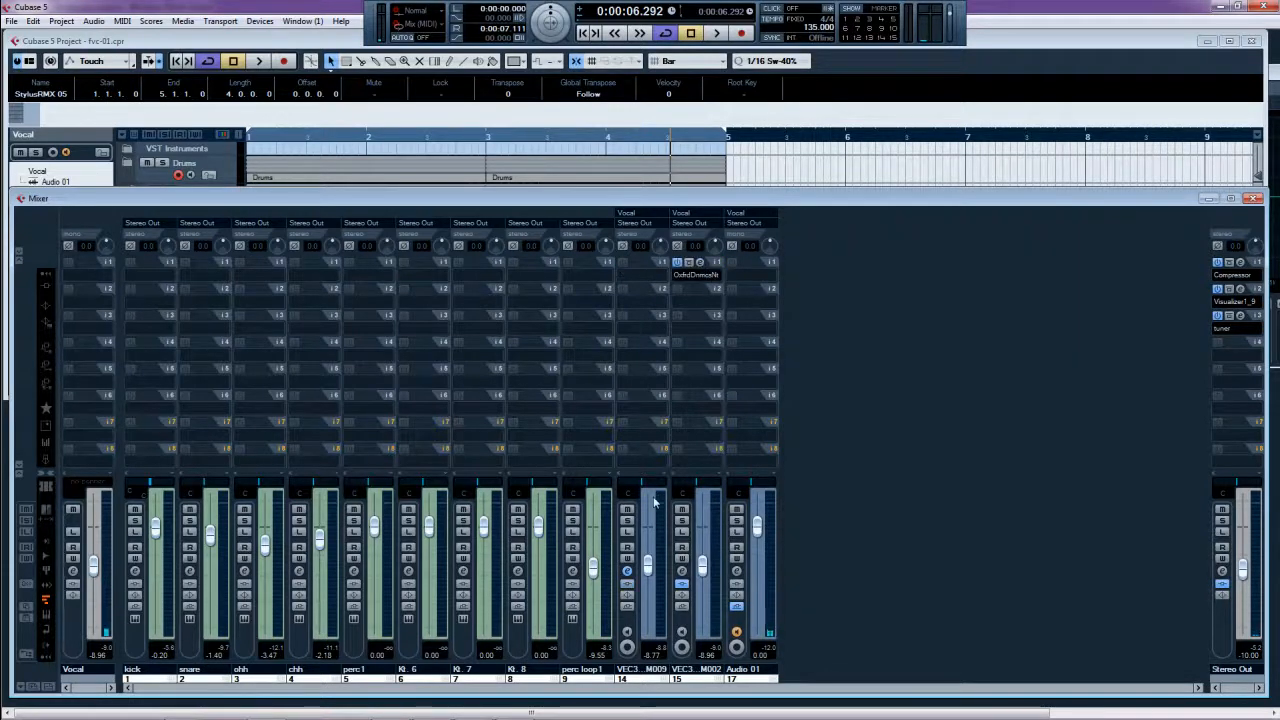
pyautogui.click(627, 521)
pyautogui.press('space')
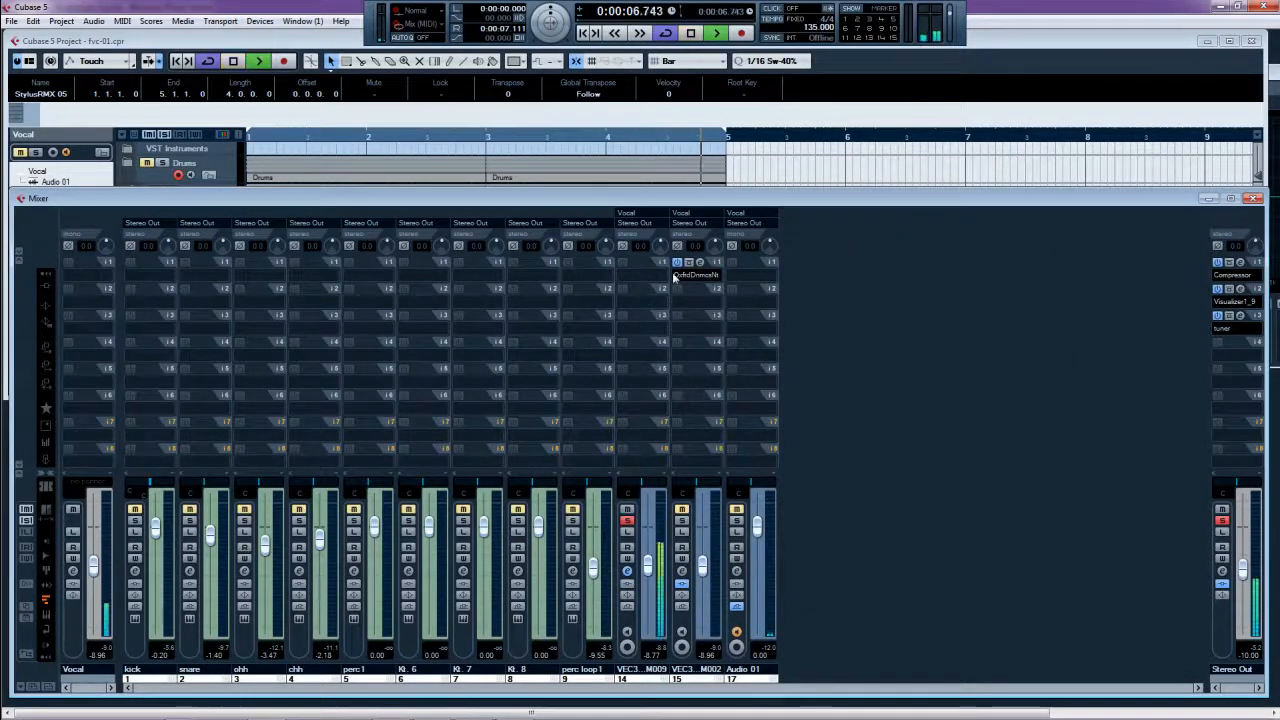
pyautogui.moveTo(718, 265); pyautogui.dragTo(645, 266)
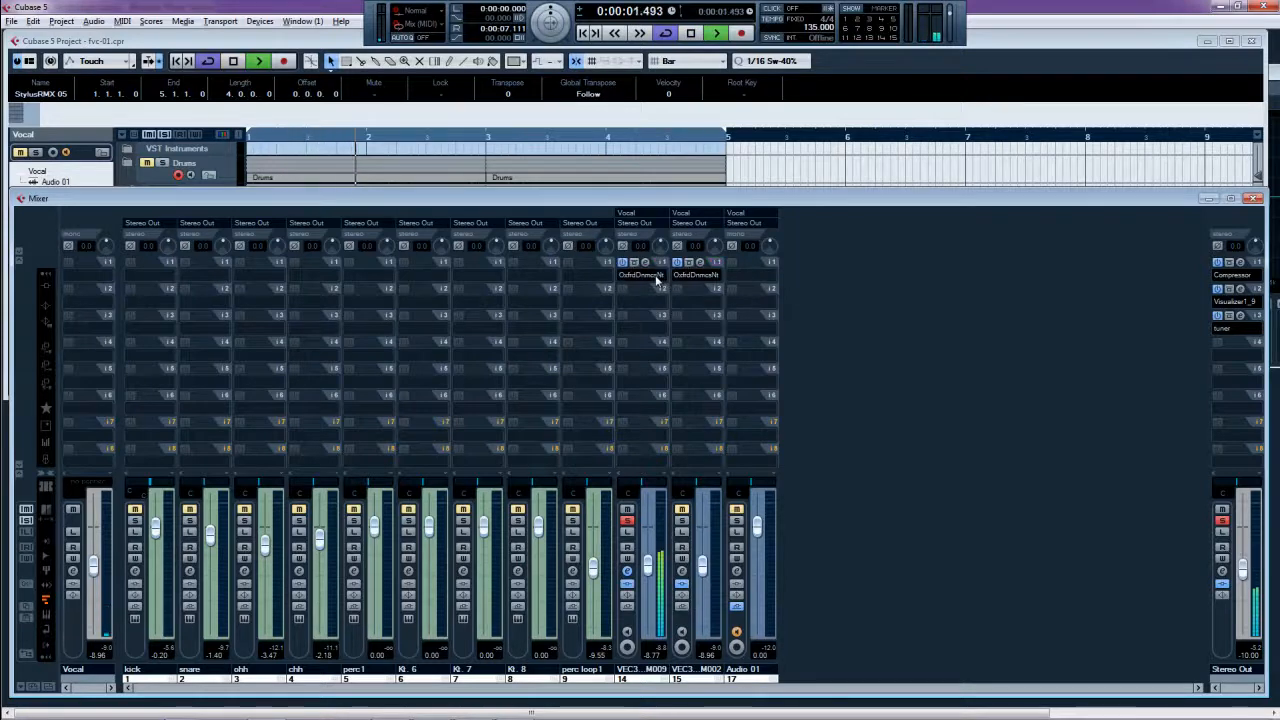
# - Switch on the loop 009 gate with 0 dB threshold and -80 dB range, soloing Audio 01 too
pyautogui.click(645, 262)
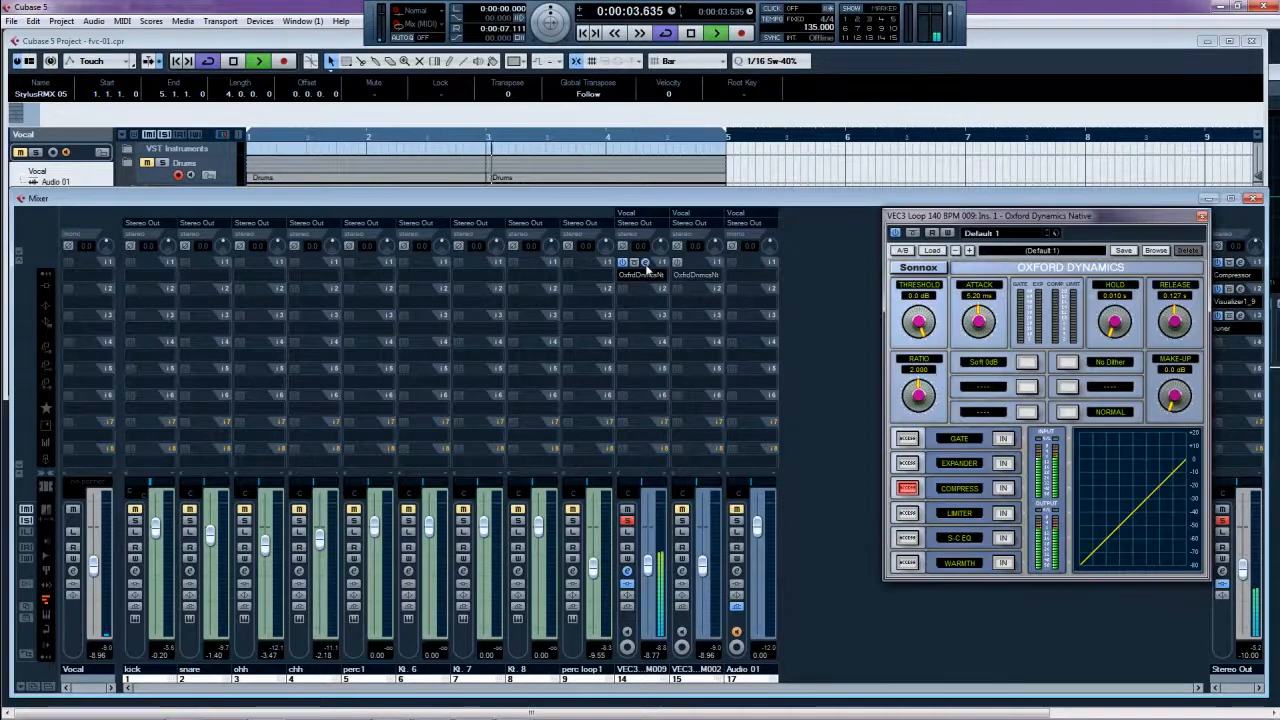
pyautogui.moveTo(911, 224); pyautogui.dragTo(834, 197)
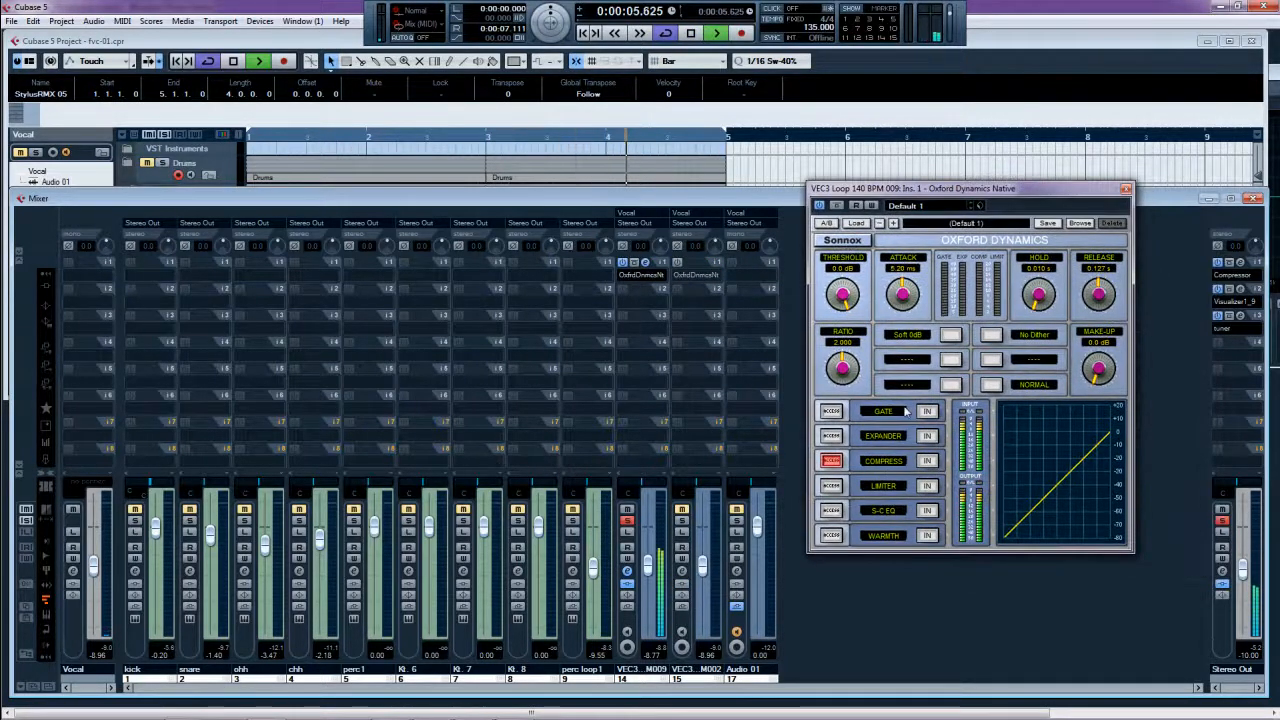
pyautogui.click(831, 410)
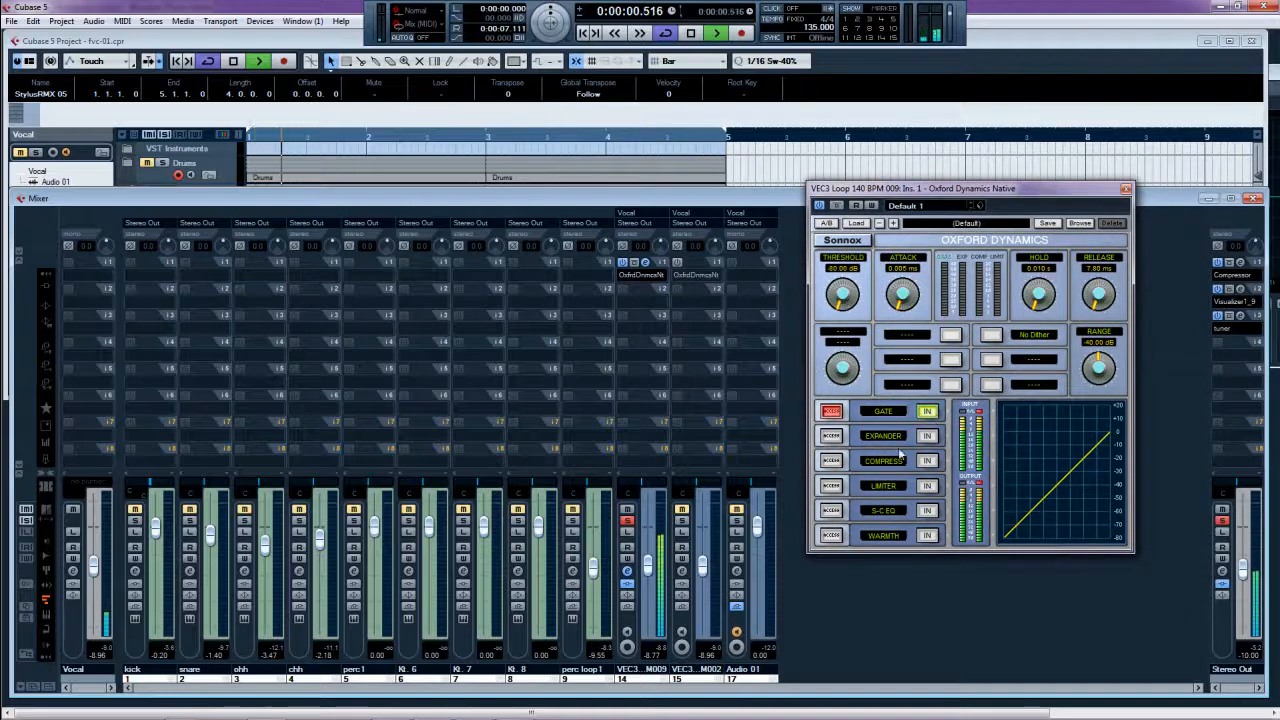
pyautogui.moveTo(843, 260)
pyautogui.mouseDown()
pyautogui.moveTo(818, 296)
pyautogui.moveTo(842, 250)
pyautogui.mouseUp()
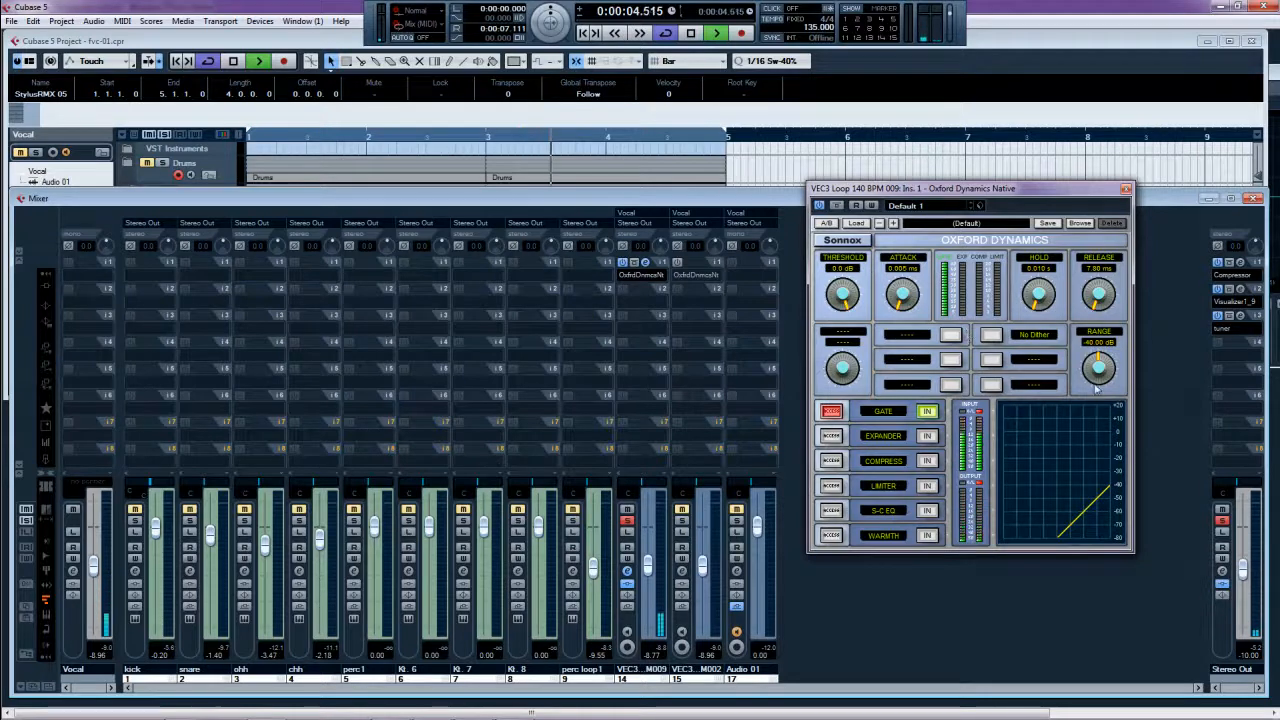
pyautogui.moveTo(1097, 366); pyautogui.dragTo(1091, 311)
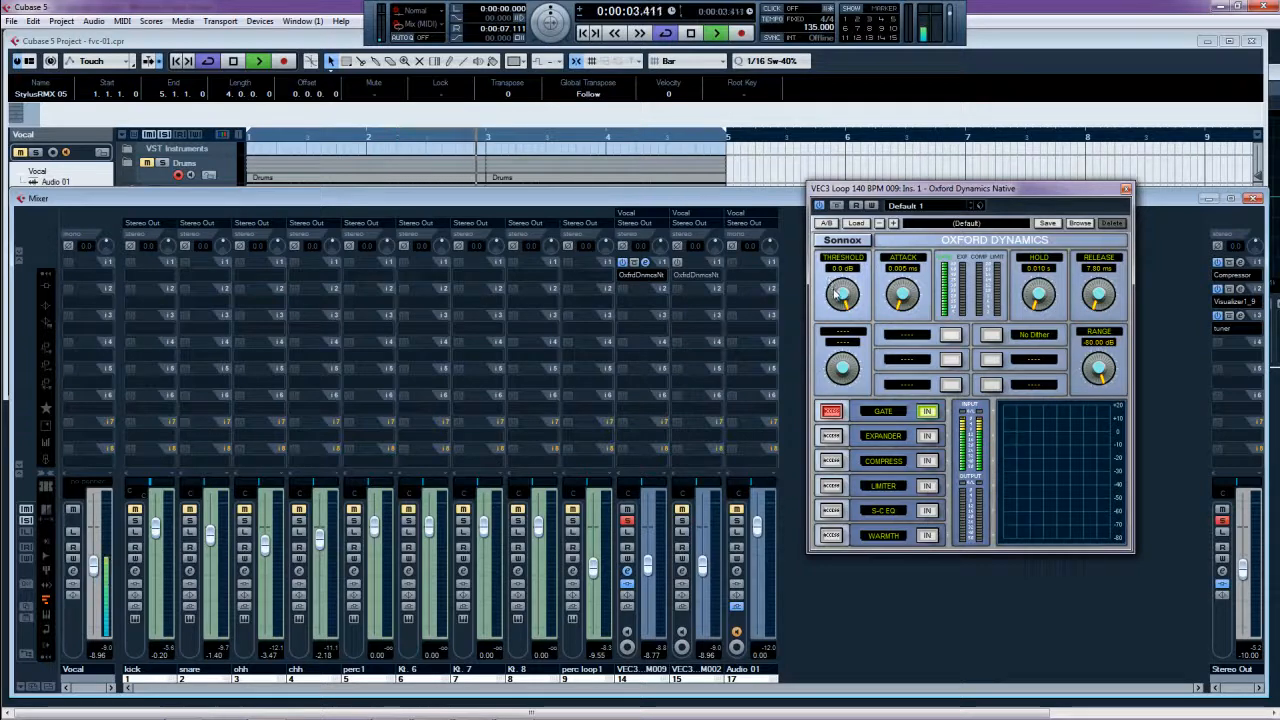
pyautogui.click(736, 519)
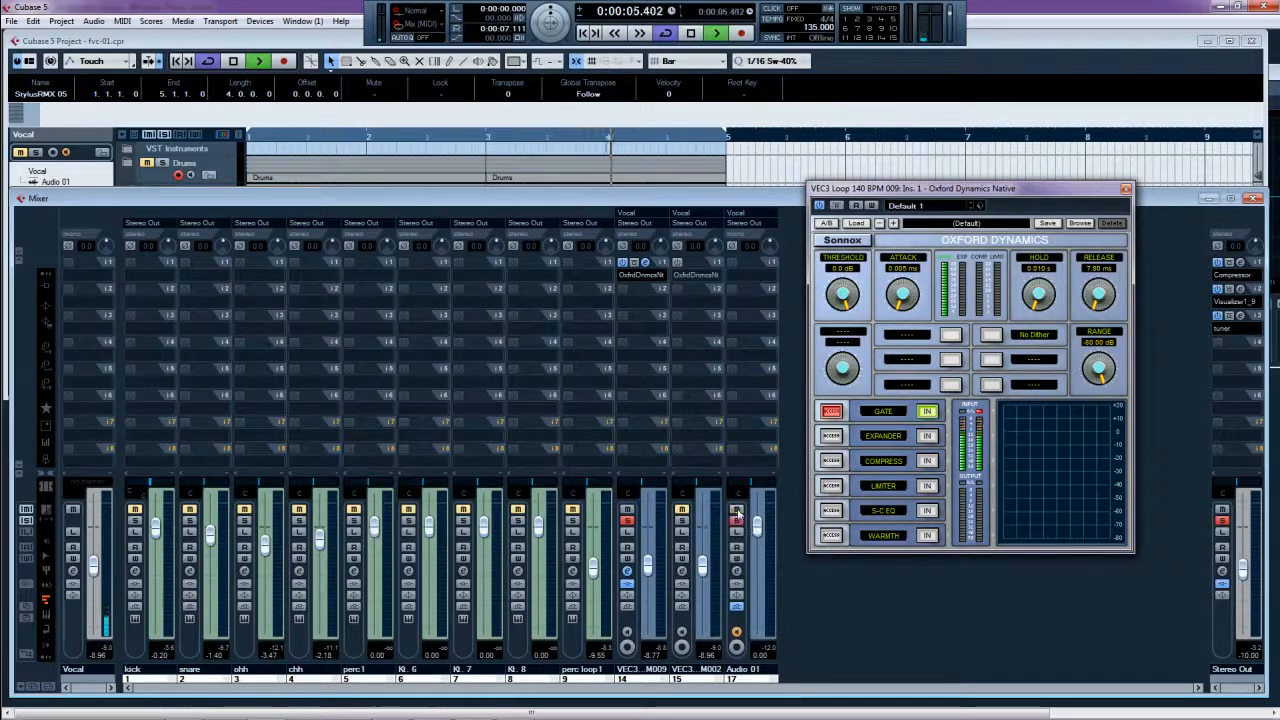
# - Try a -8.40 dB threshold and ~15 ms release, then reset and mute M002 and perc loop1
pyautogui.moveTo(841, 294)
pyautogui.mouseDown()
pyautogui.moveTo(851, 421)
pyautogui.moveTo(842, 298)
pyautogui.mouseUp()
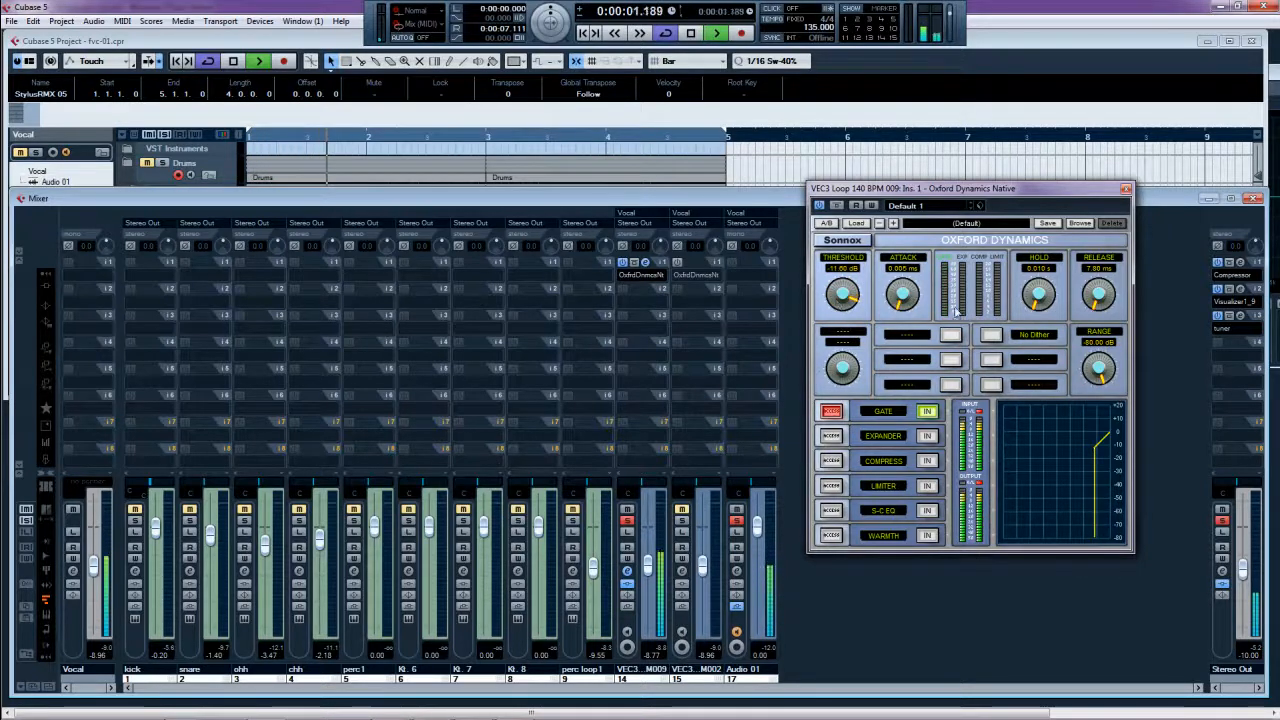
pyautogui.moveTo(1099, 311); pyautogui.dragTo(1106, 407)
pyautogui.moveTo(840, 307); pyautogui.dragTo(842, 268)
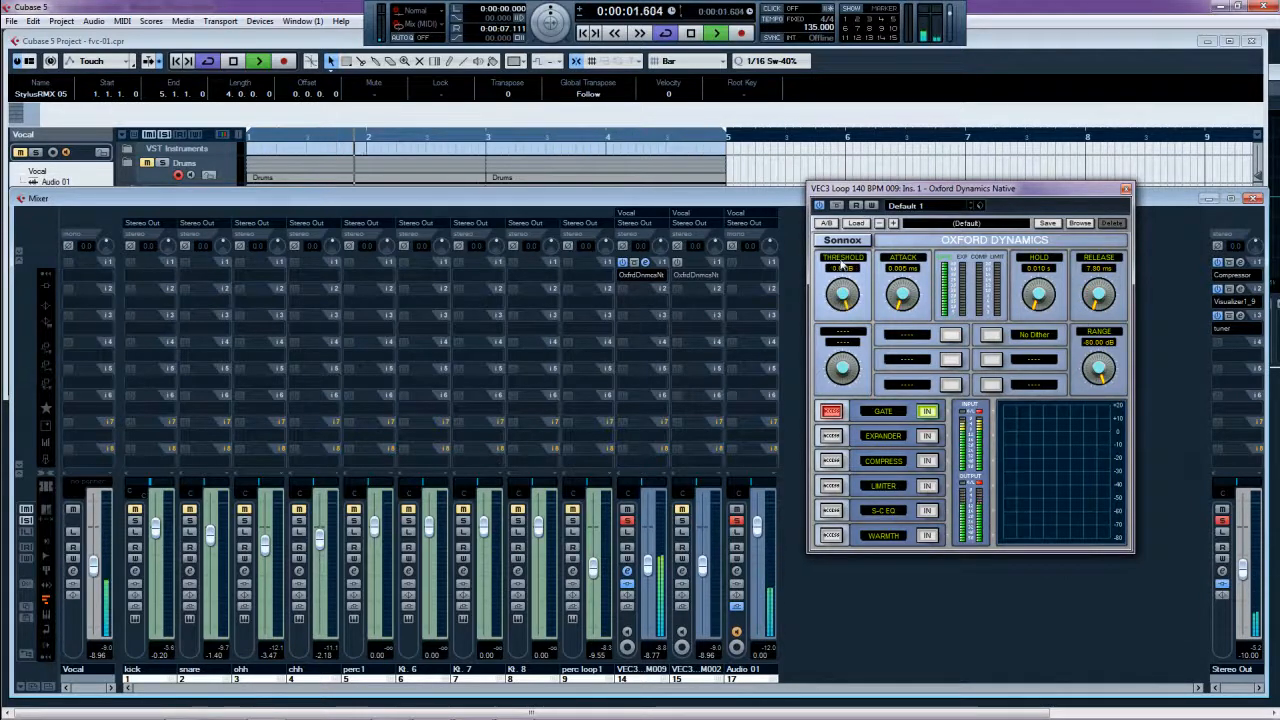
pyautogui.click(627, 521)
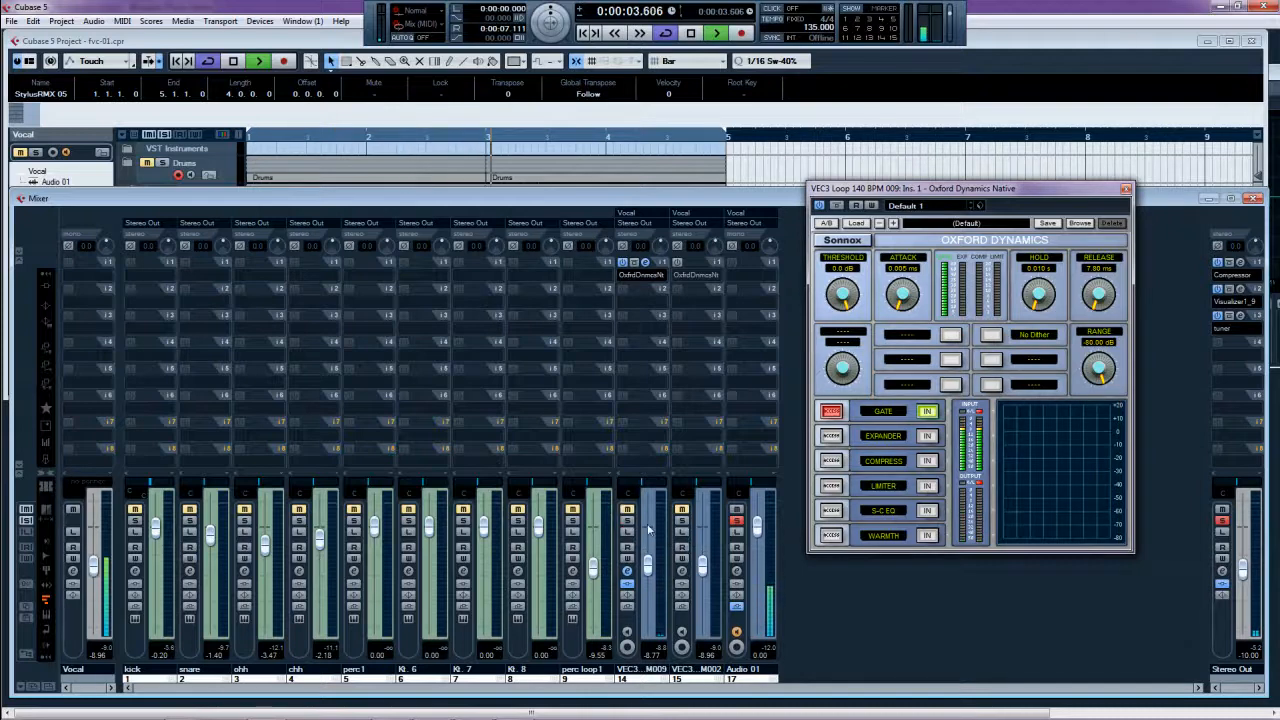
pyautogui.click(737, 521)
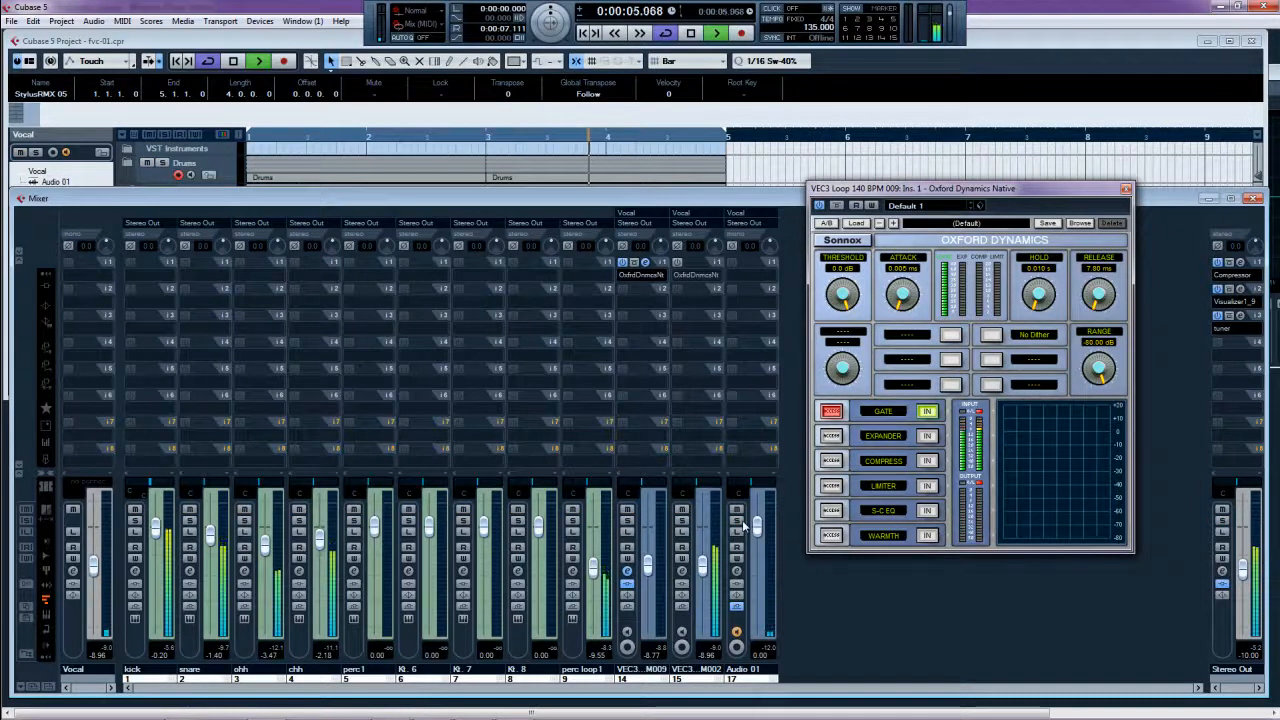
pyautogui.click(681, 511)
pyautogui.click(572, 510)
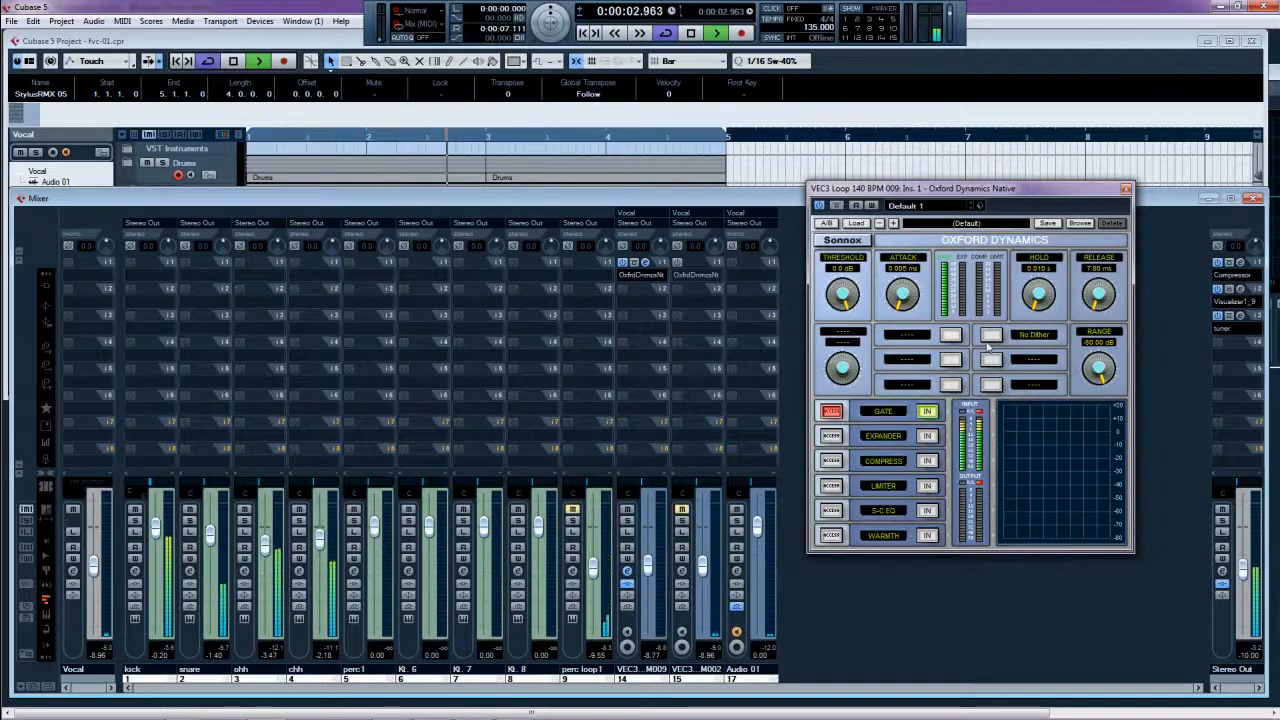
# - Set the 009 gate to -18.46 dB threshold, 32.96 ms release; unmute loop 002 and activate its insert
pyautogui.moveTo(837, 285); pyautogui.dragTo(827, 312)
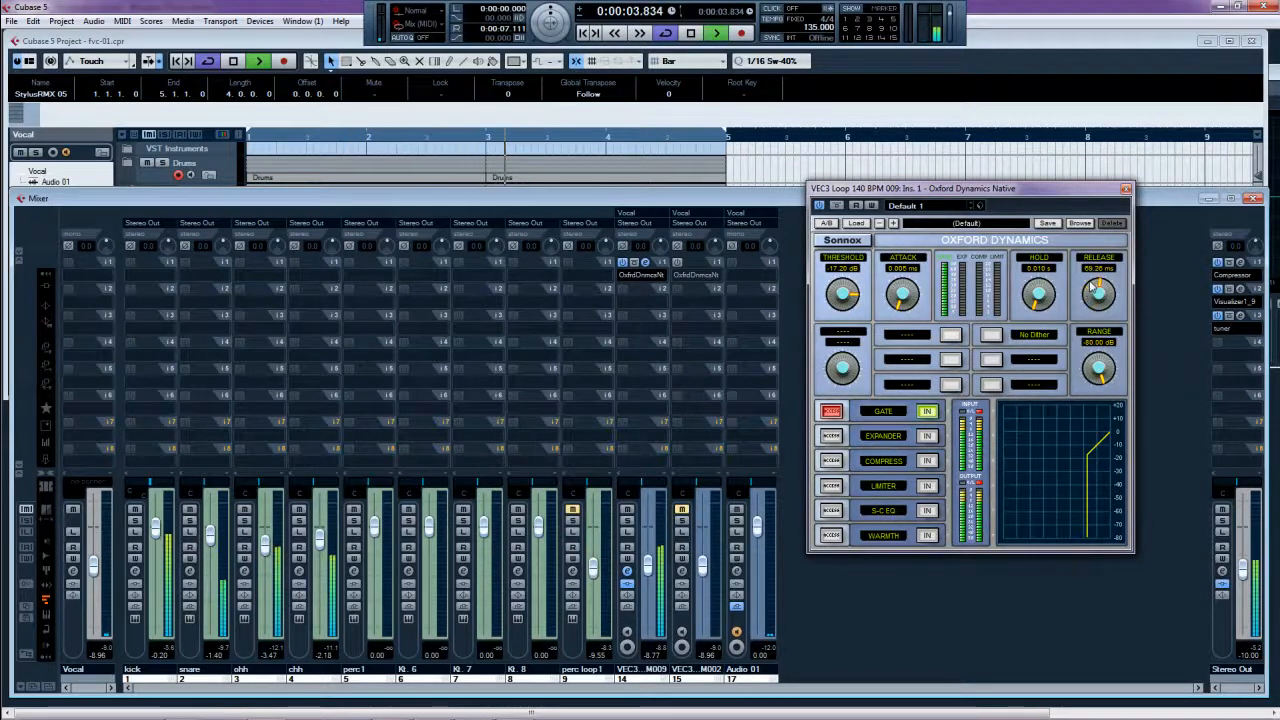
pyautogui.moveTo(1092, 286); pyautogui.dragTo(1088, 291)
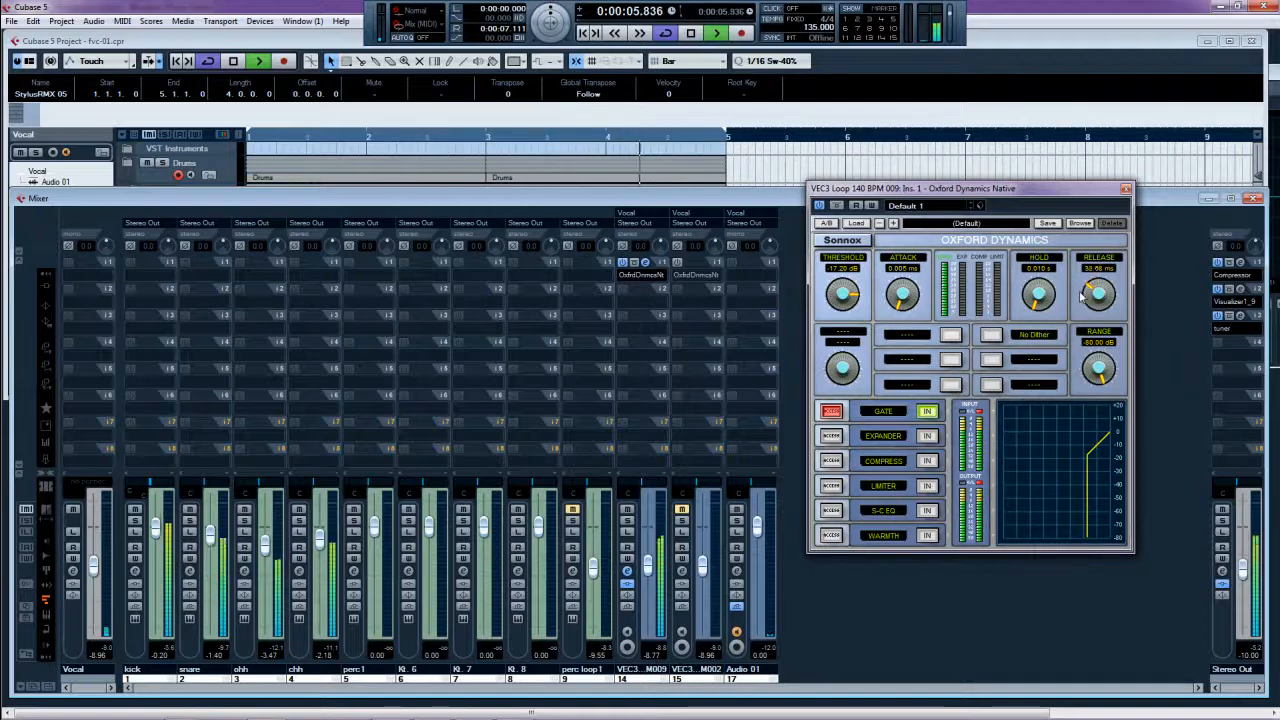
pyautogui.moveTo(844, 302); pyautogui.dragTo(843, 312)
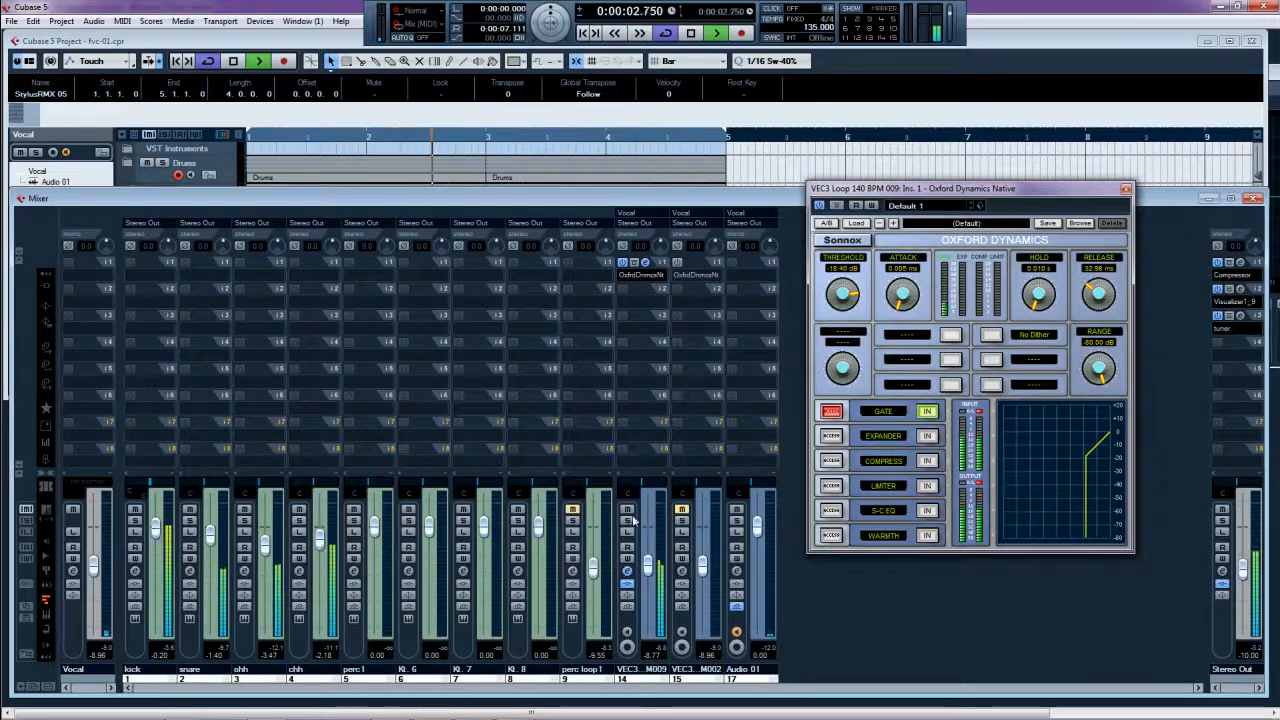
pyautogui.click(680, 511)
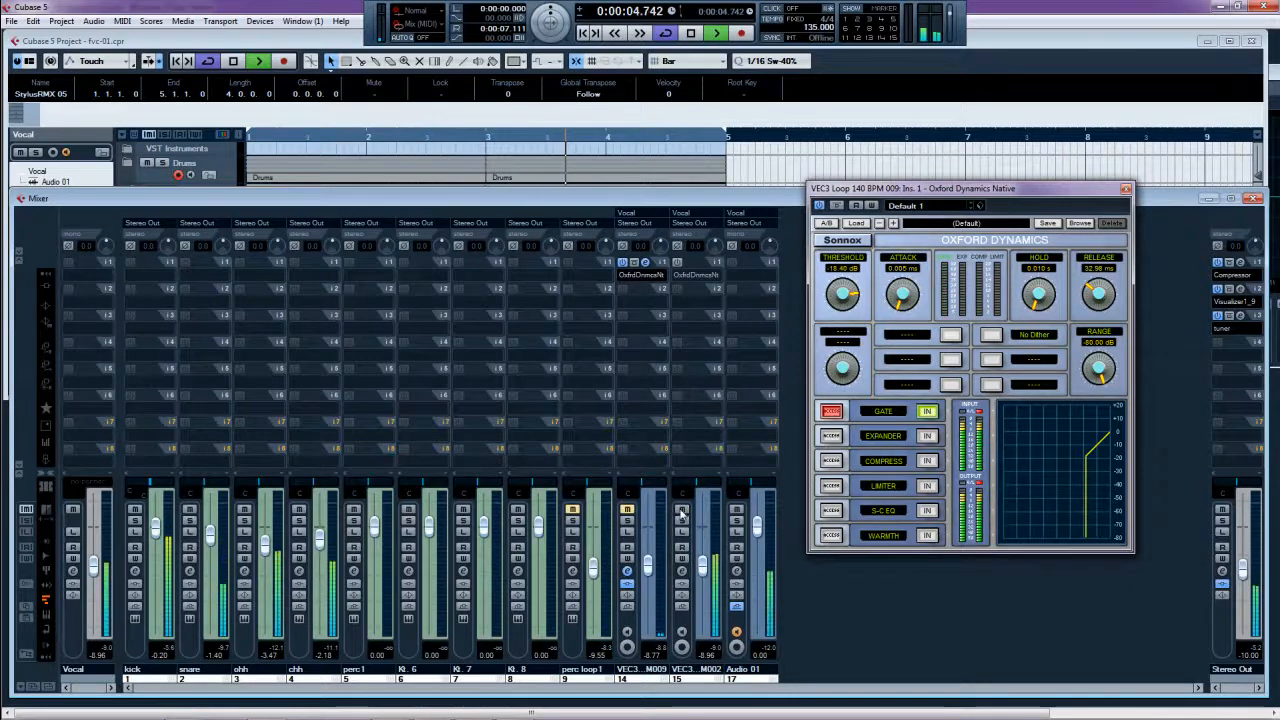
pyautogui.click(679, 263)
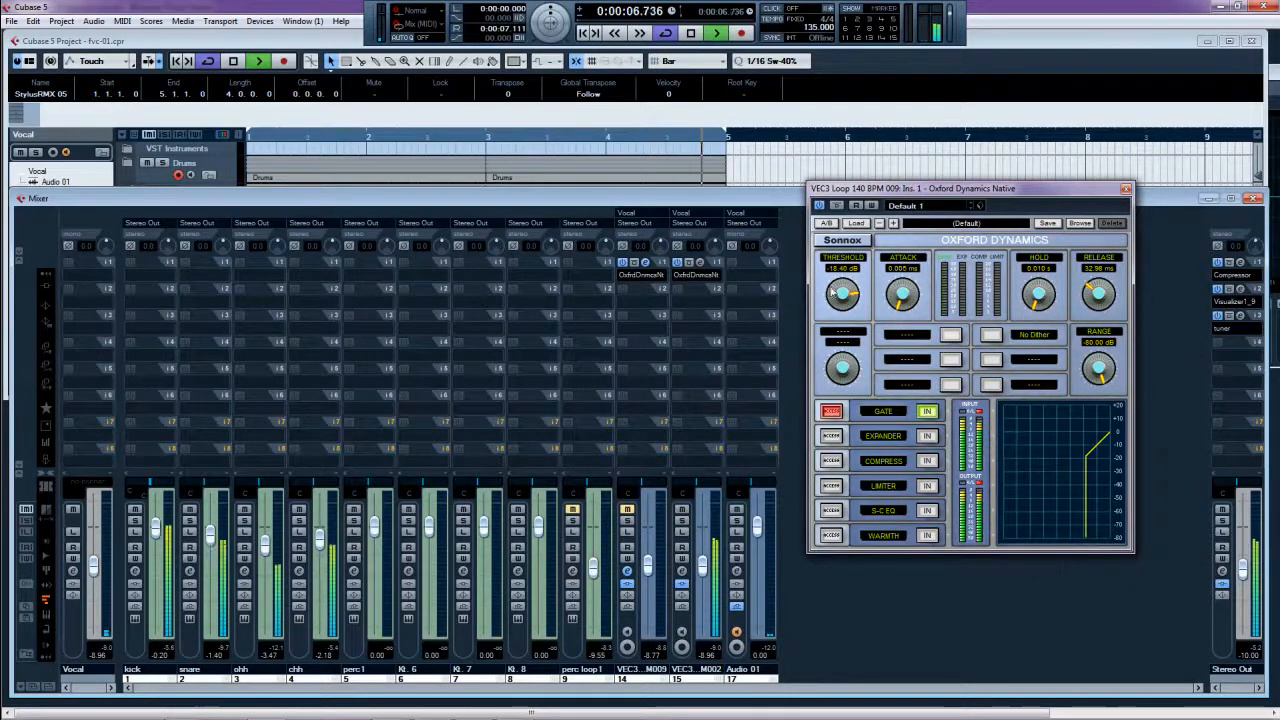
# - Enable loop 002's Oxford Dynamics gate with -80 dB range and about -20 dB threshold
pyautogui.click(700, 263)
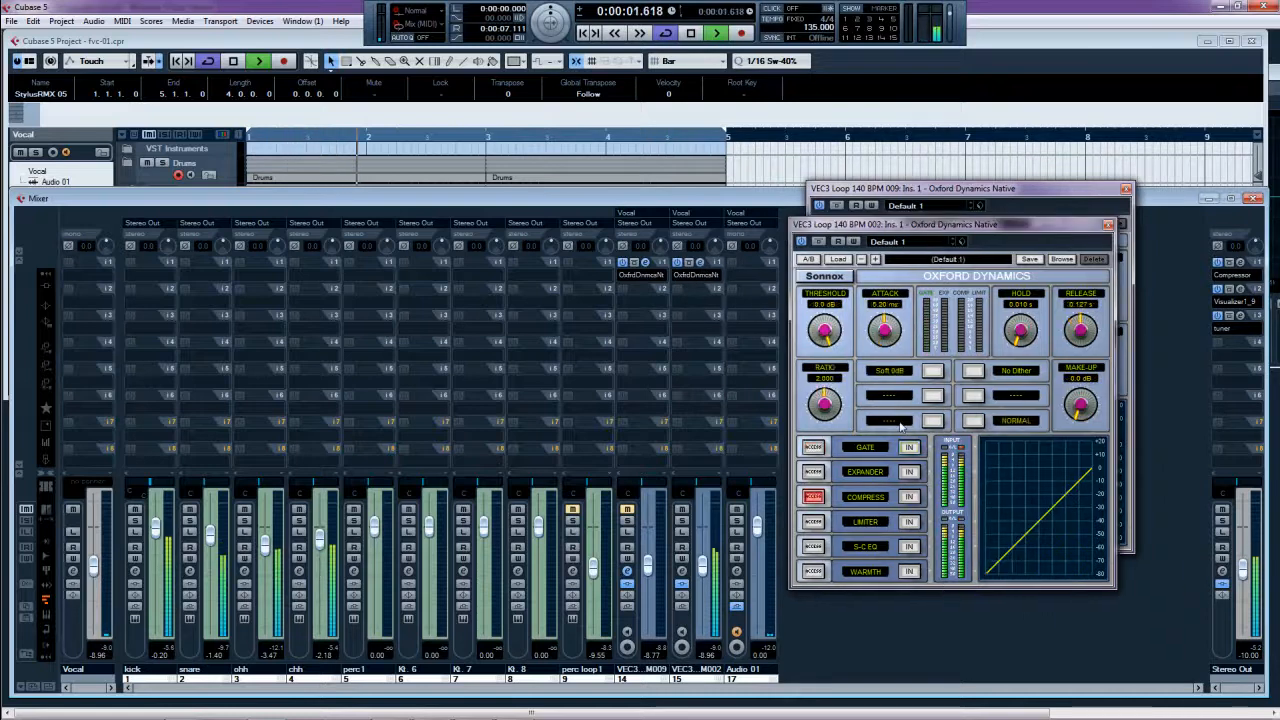
pyautogui.click(813, 447)
pyautogui.click(909, 448)
pyautogui.moveTo(826, 338); pyautogui.dragTo(826, 180)
pyautogui.moveTo(1077, 406); pyautogui.dragTo(1088, 300)
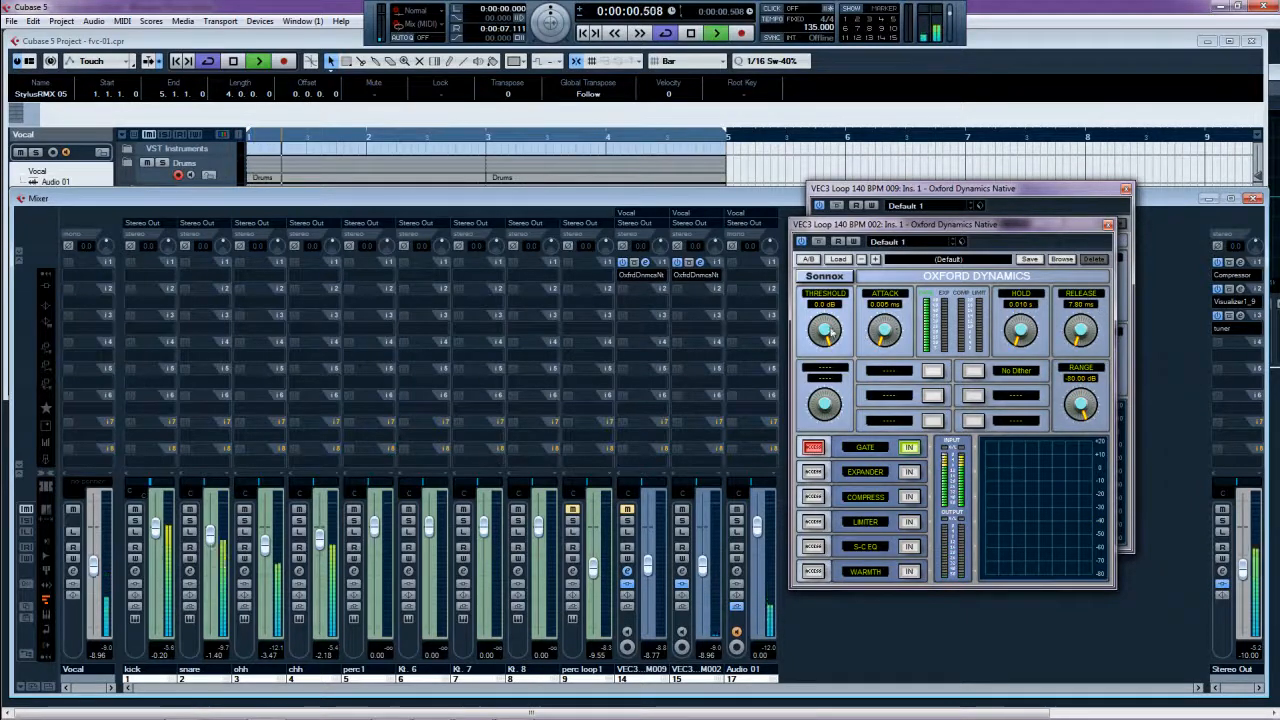
pyautogui.moveTo(824, 332); pyautogui.dragTo(811, 362)
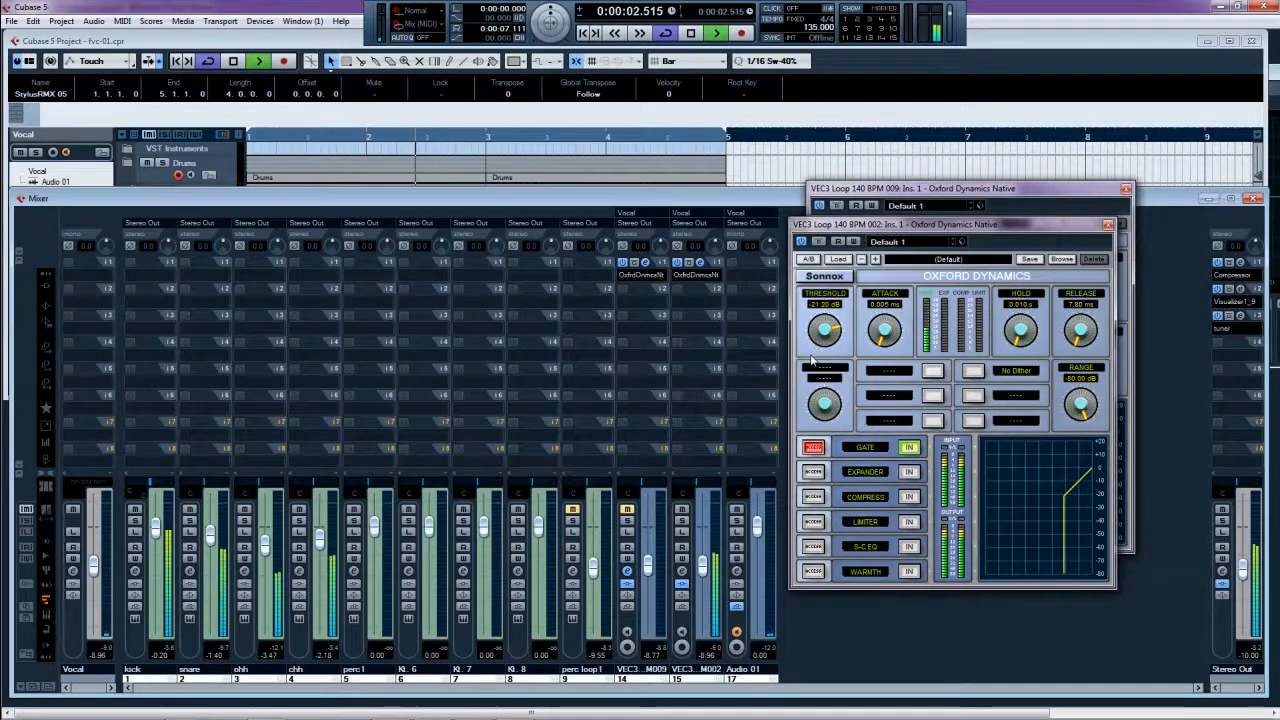
pyautogui.click(627, 510)
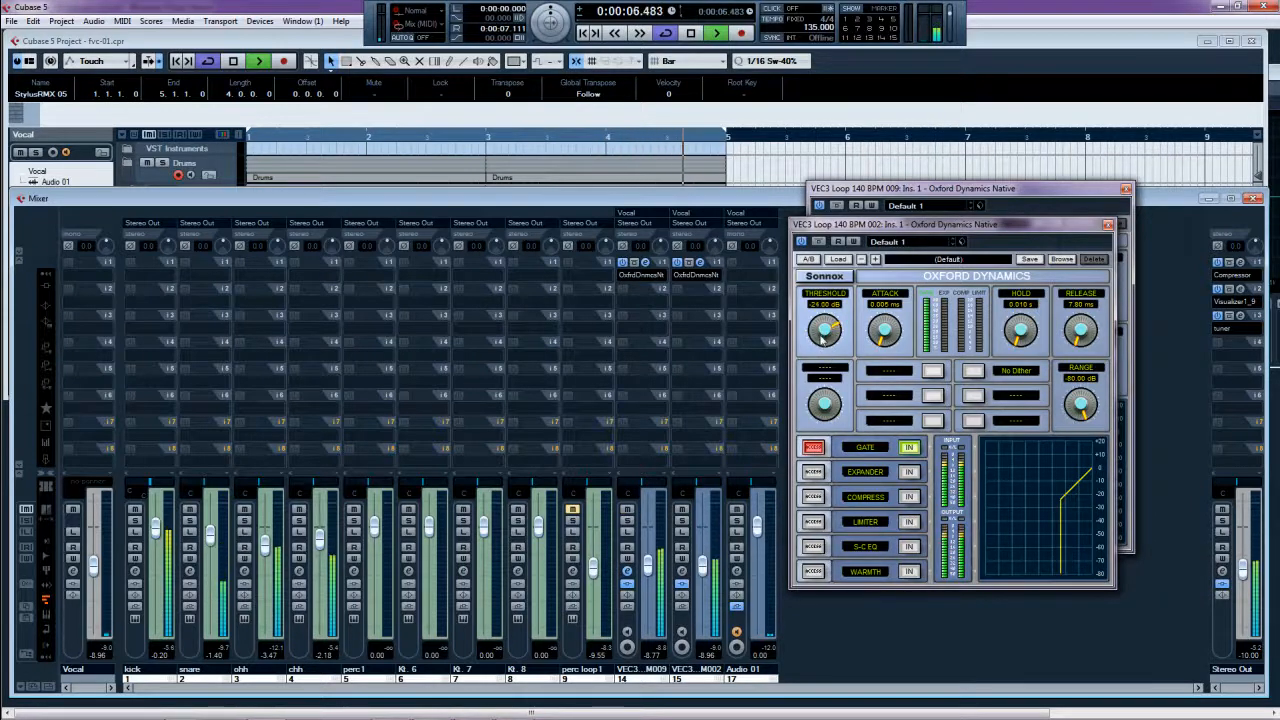
# - Fine-tune loop 002's gate to 42.53 ms release and -20.46 dB threshold, comparing via bypass
pyautogui.moveTo(1077, 343); pyautogui.dragTo(1077, 310)
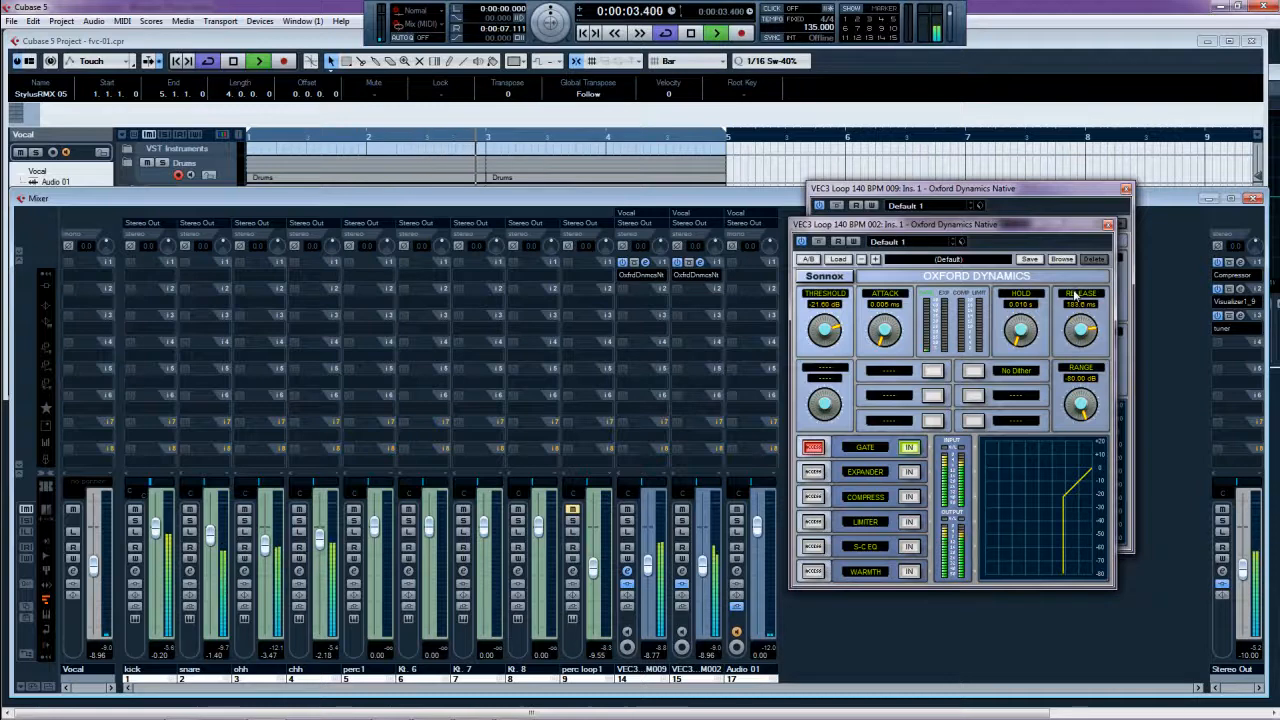
pyautogui.moveTo(826, 342); pyautogui.dragTo(820, 333)
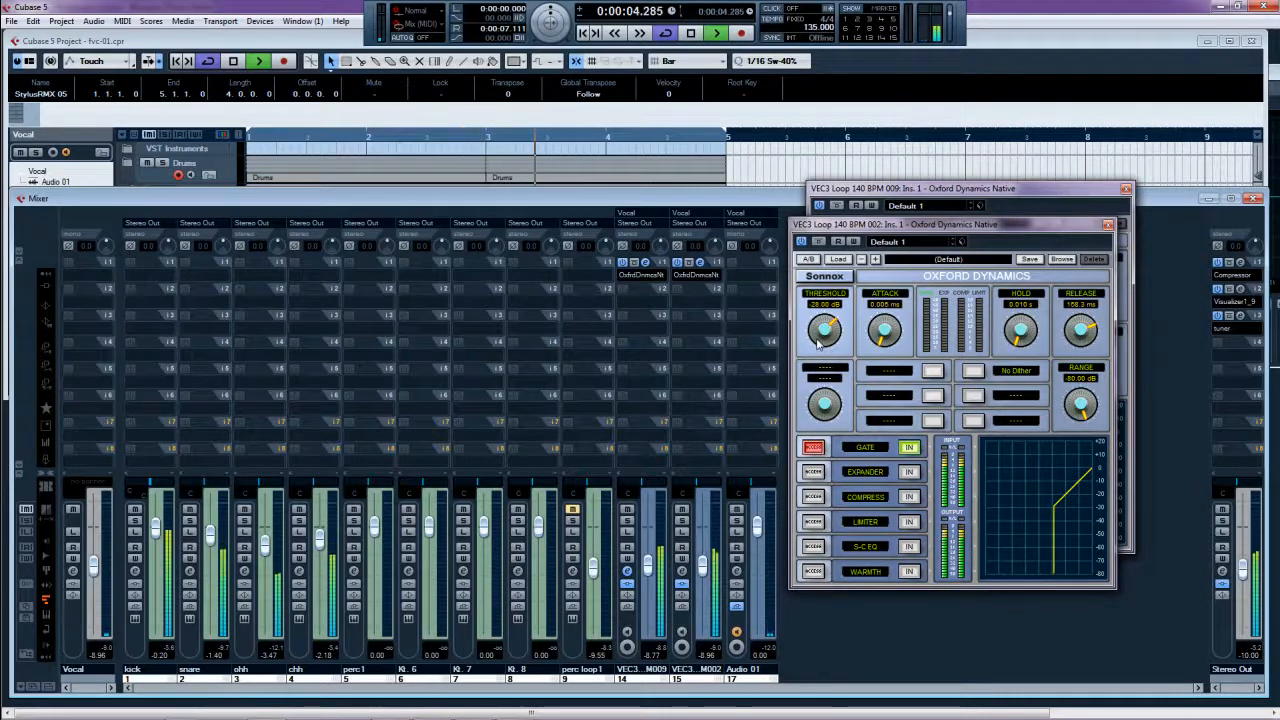
pyautogui.moveTo(818, 343); pyautogui.dragTo(822, 341)
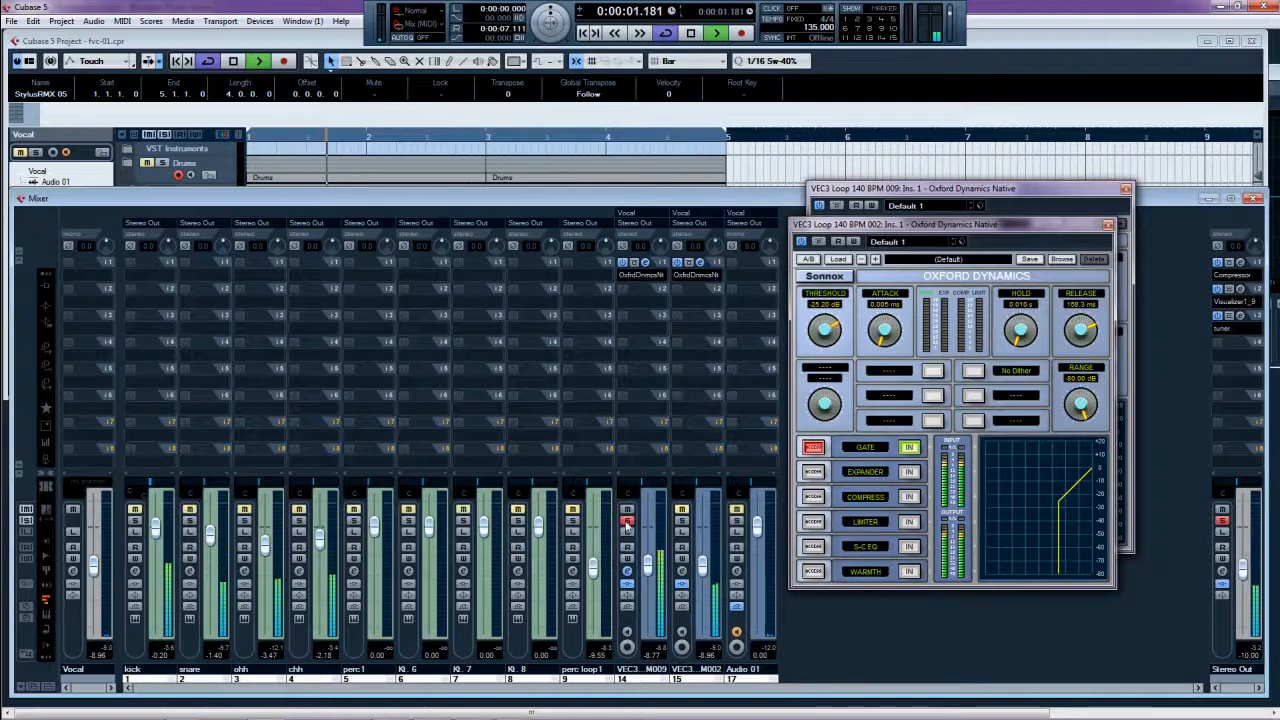
pyautogui.click(681, 520)
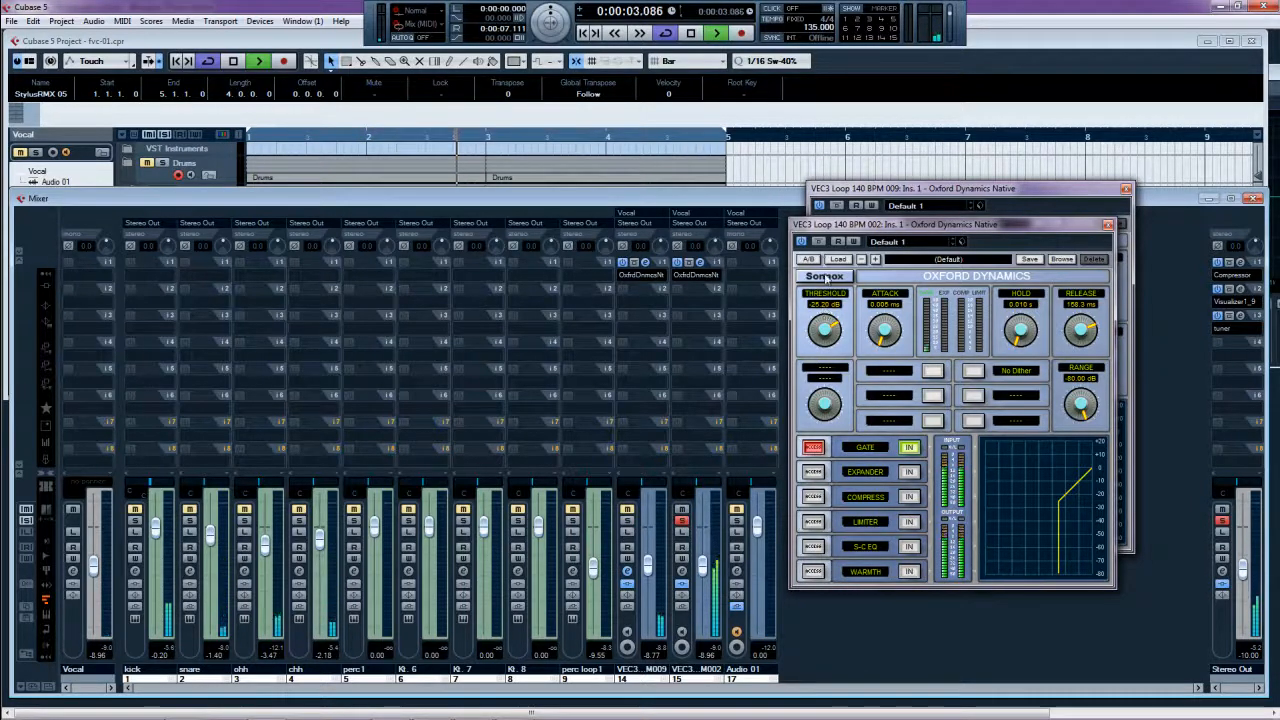
pyautogui.click(819, 242)
pyautogui.click(819, 242)
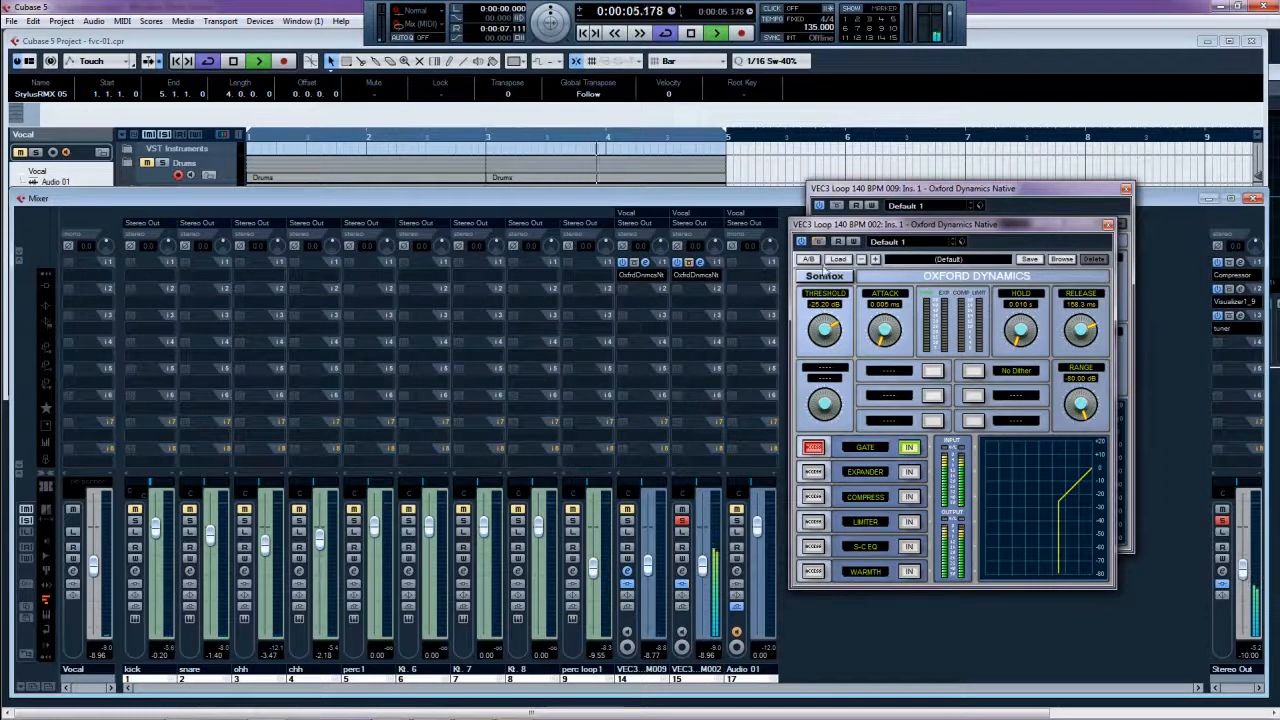
pyautogui.moveTo(823, 336); pyautogui.dragTo(823, 330)
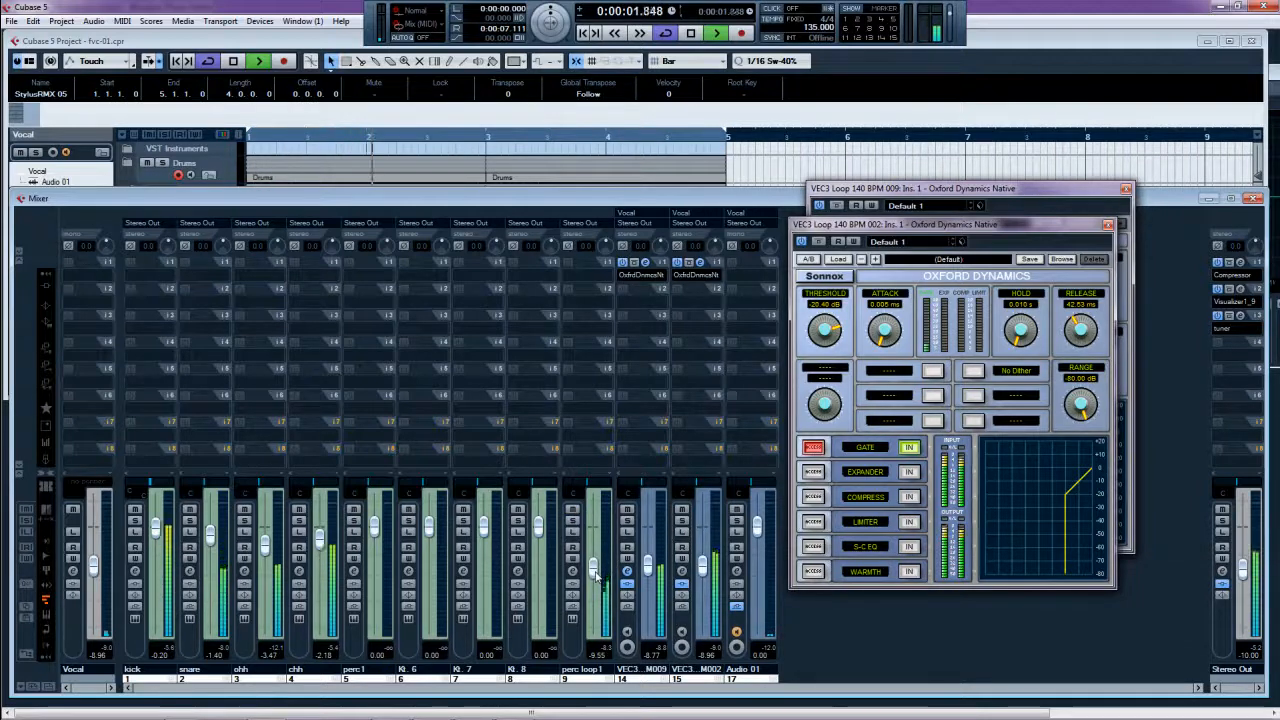
pyautogui.click(1108, 225)
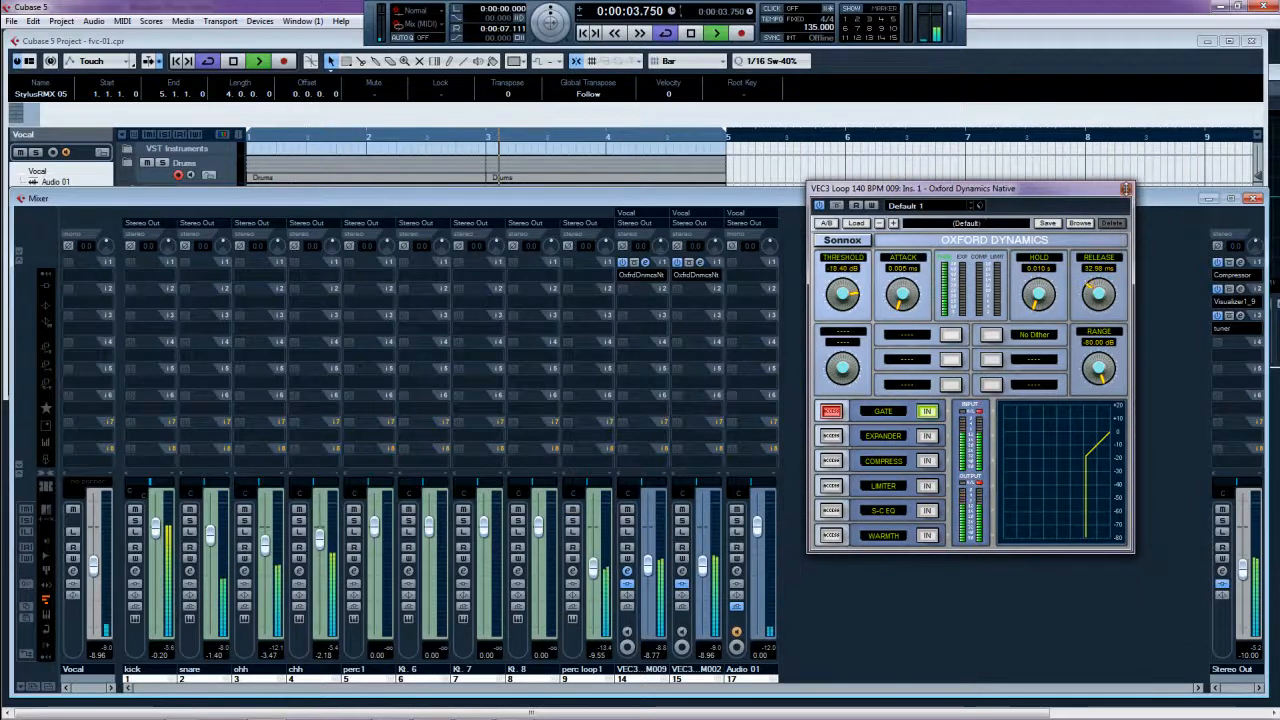
# - Close the loop 009 gate window, stop playback and shrink the mixer to reveal the tracks
pyautogui.click(1126, 189)
pyautogui.press('space')
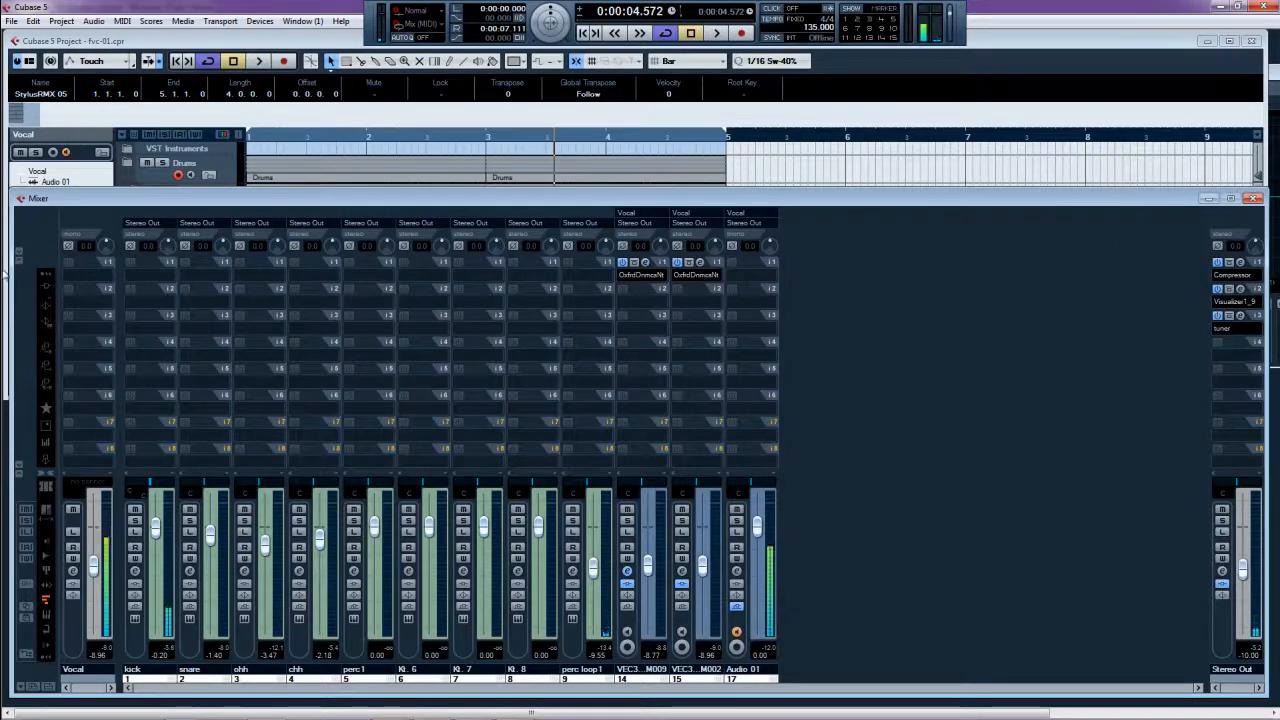
pyautogui.click(20, 465)
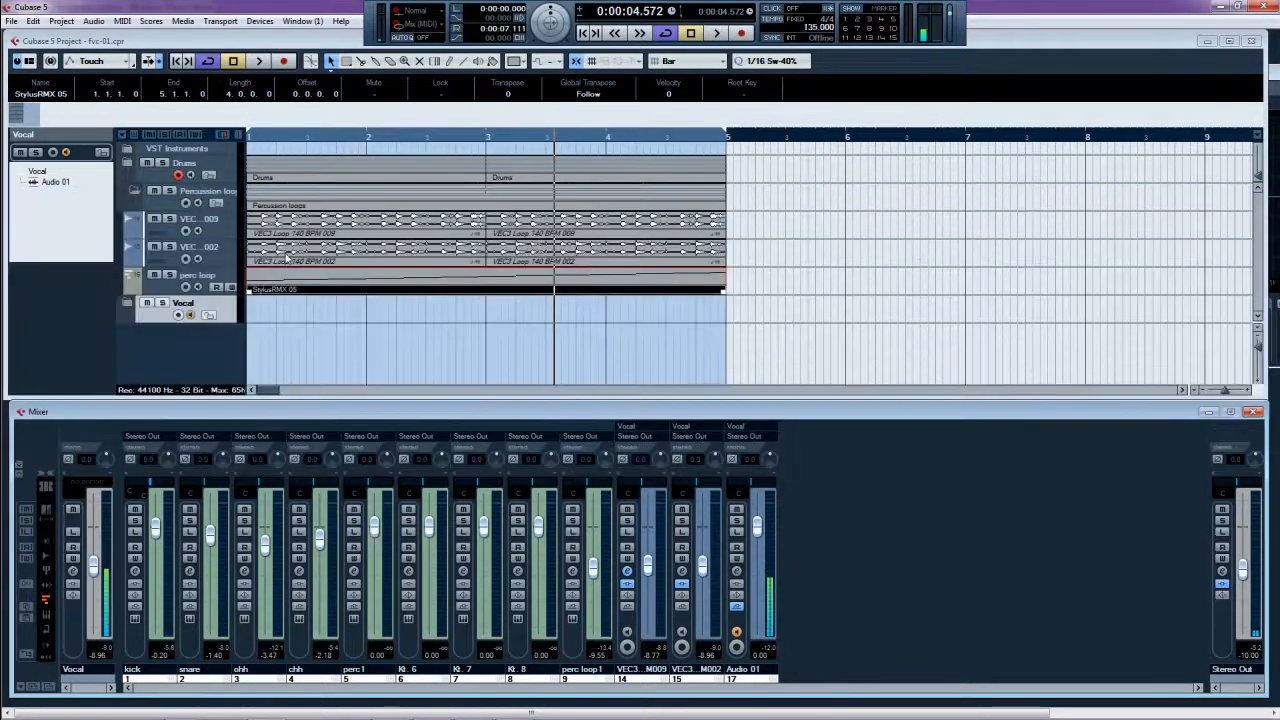
pyautogui.click(320, 232)
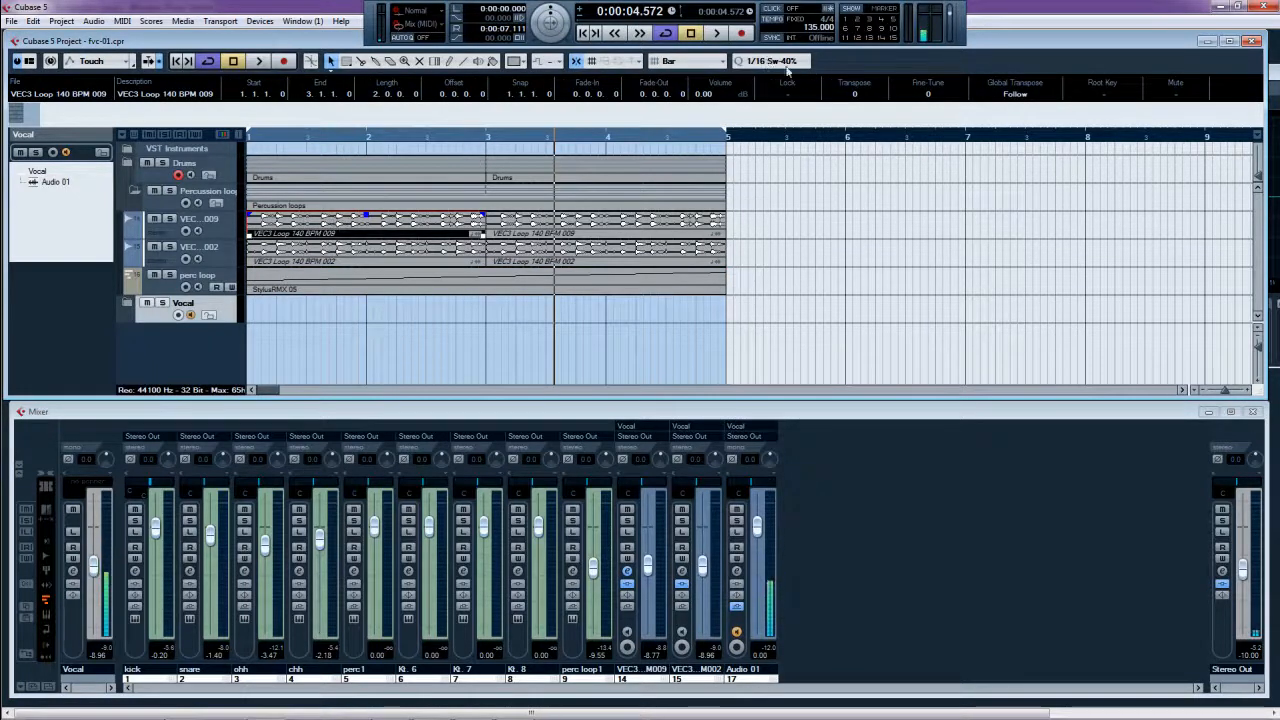
# - Play bars 1–5 from the start with both VEC3 loops and perc loop sounding
pyautogui.press('Home')
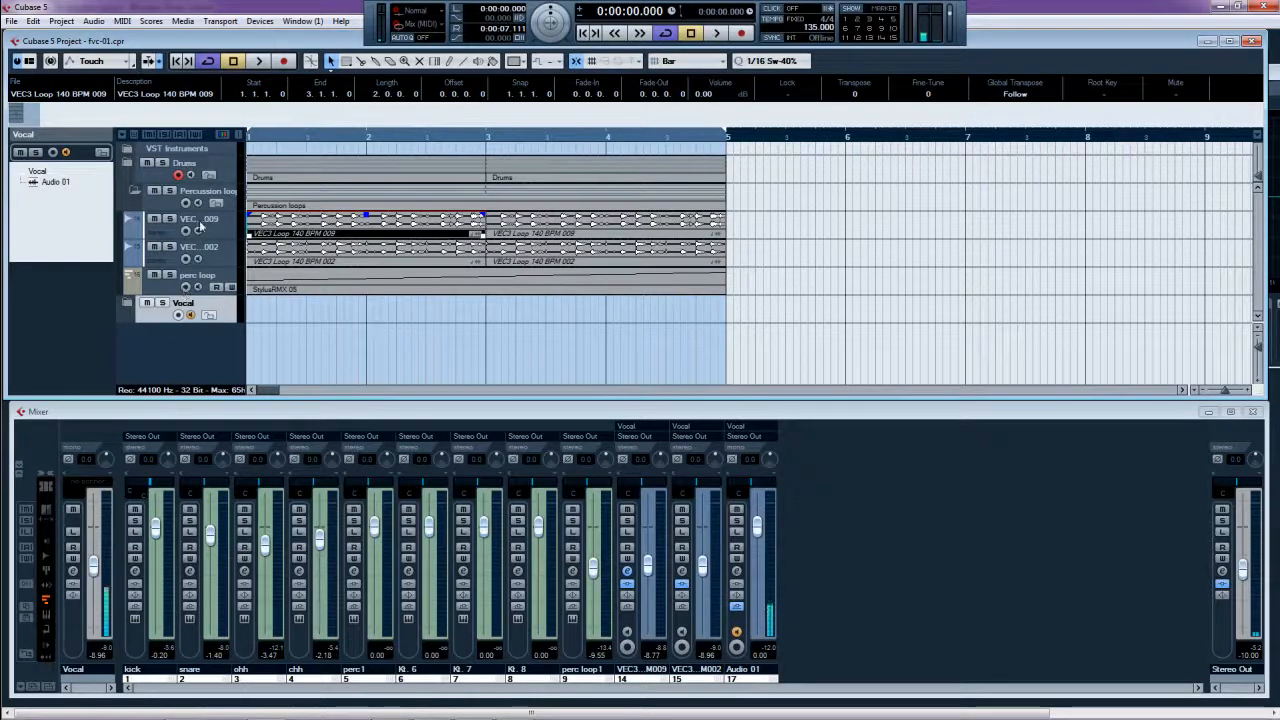
pyautogui.click(133, 191)
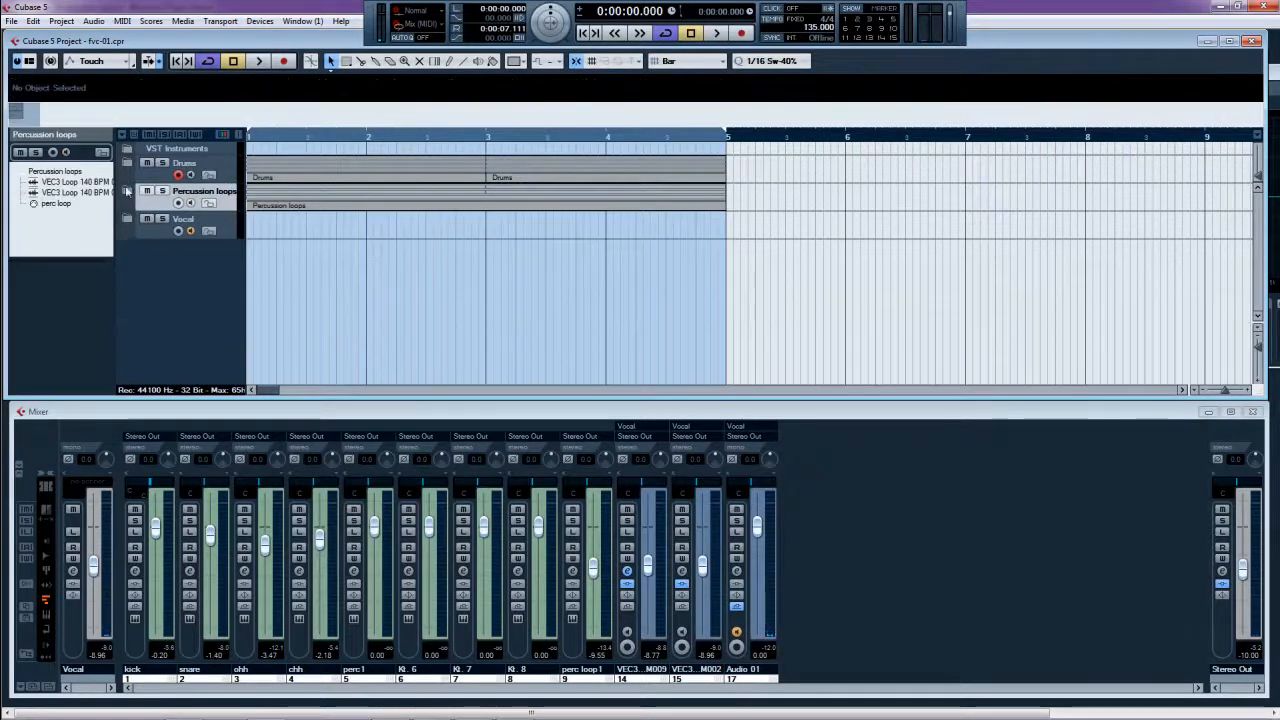
pyautogui.click(127, 191)
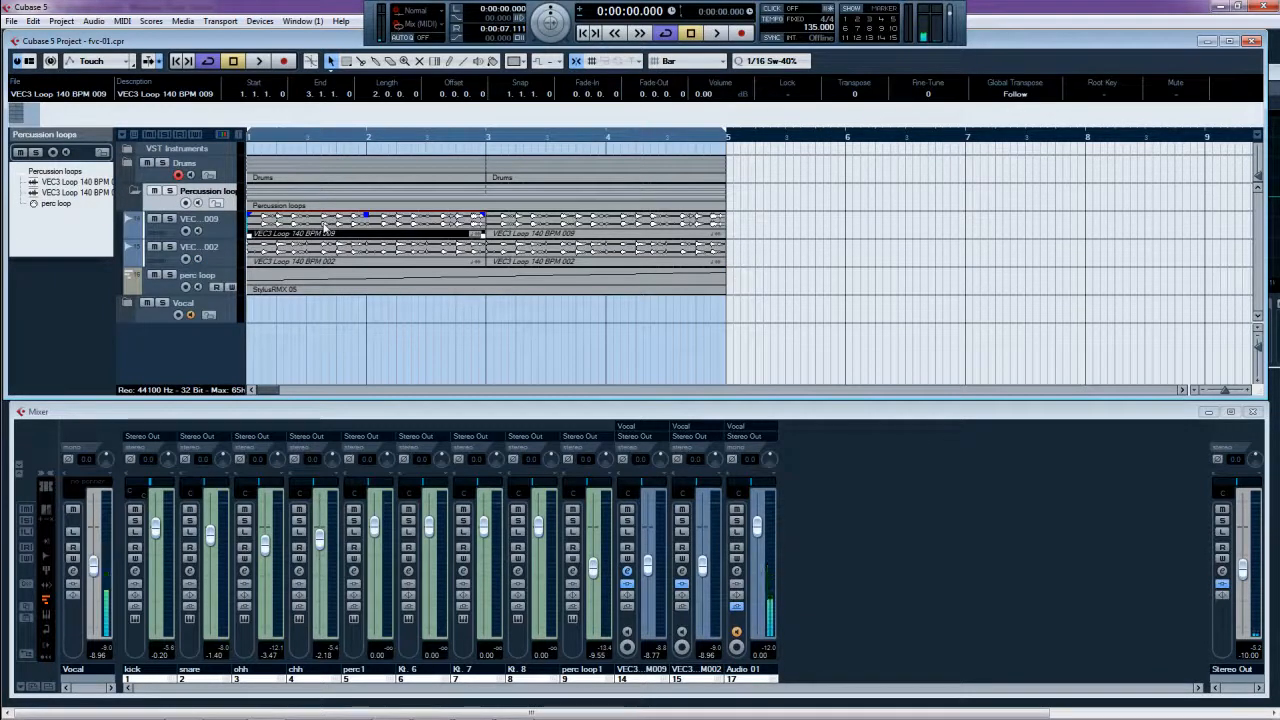
pyautogui.press('space')
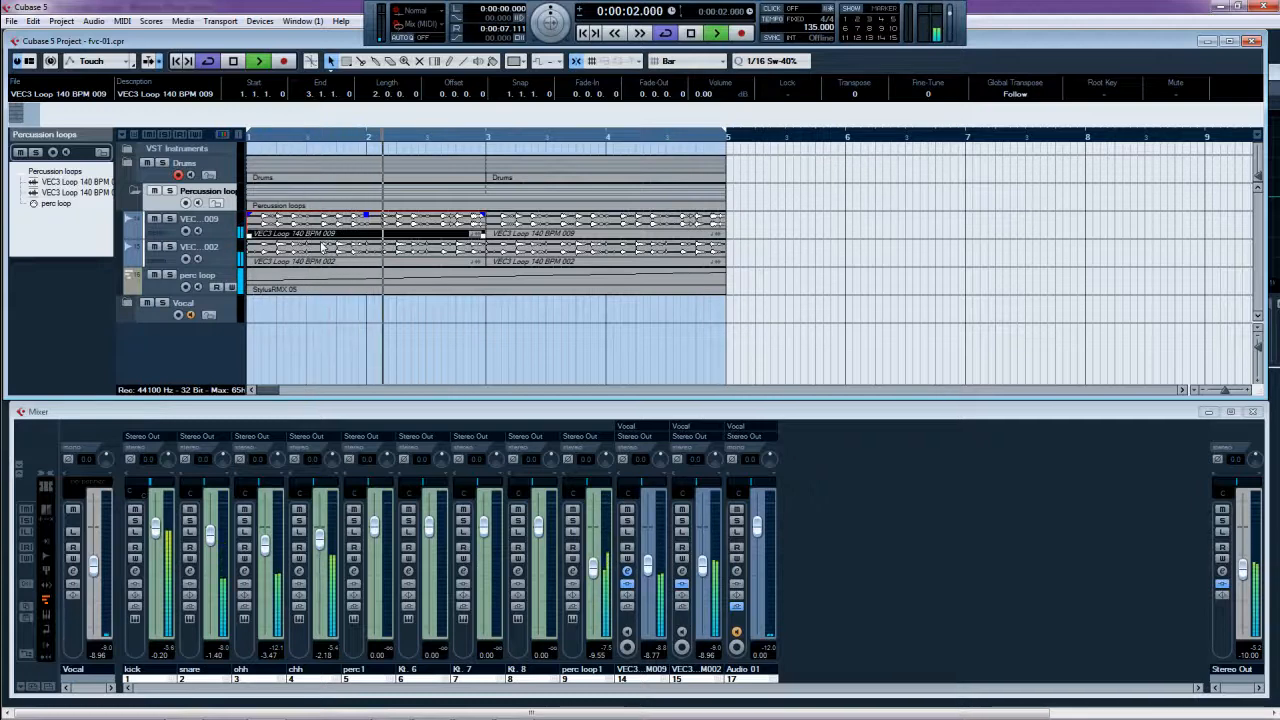
pyautogui.press('space')
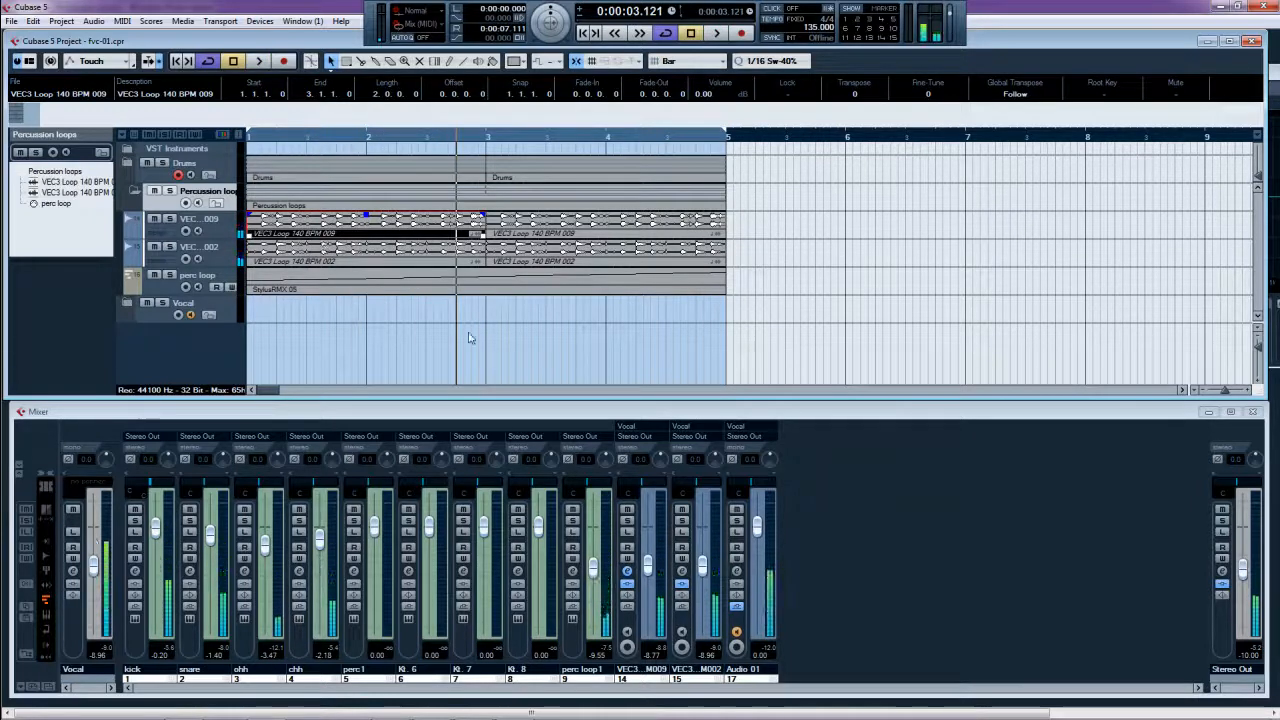
pyautogui.moveTo(540, 708)
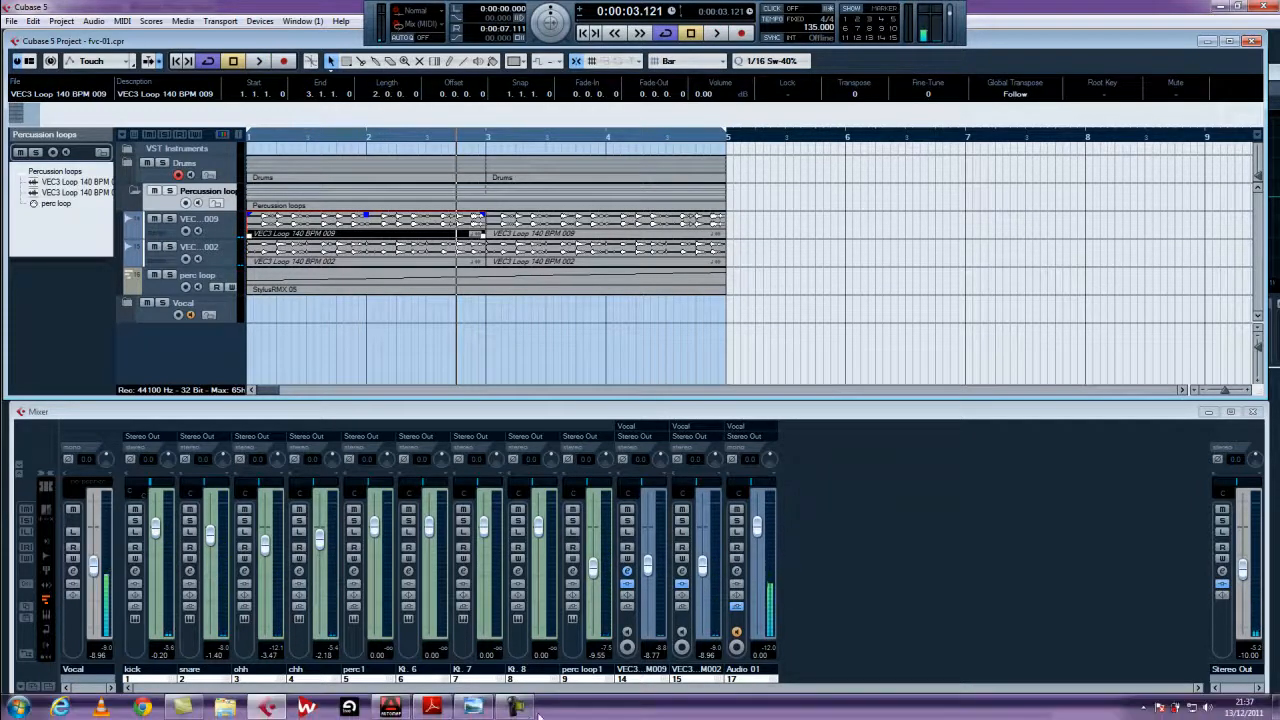
pyautogui.click(474, 707)
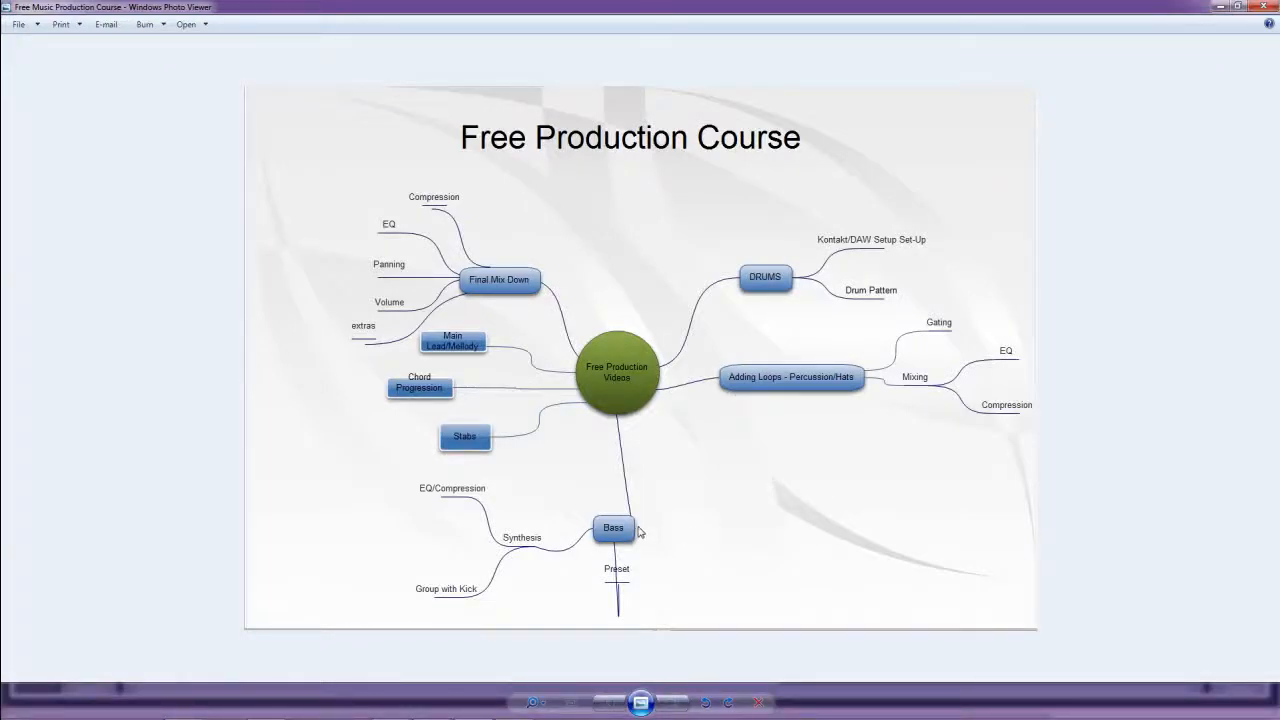
pyautogui.click(1220, 6)
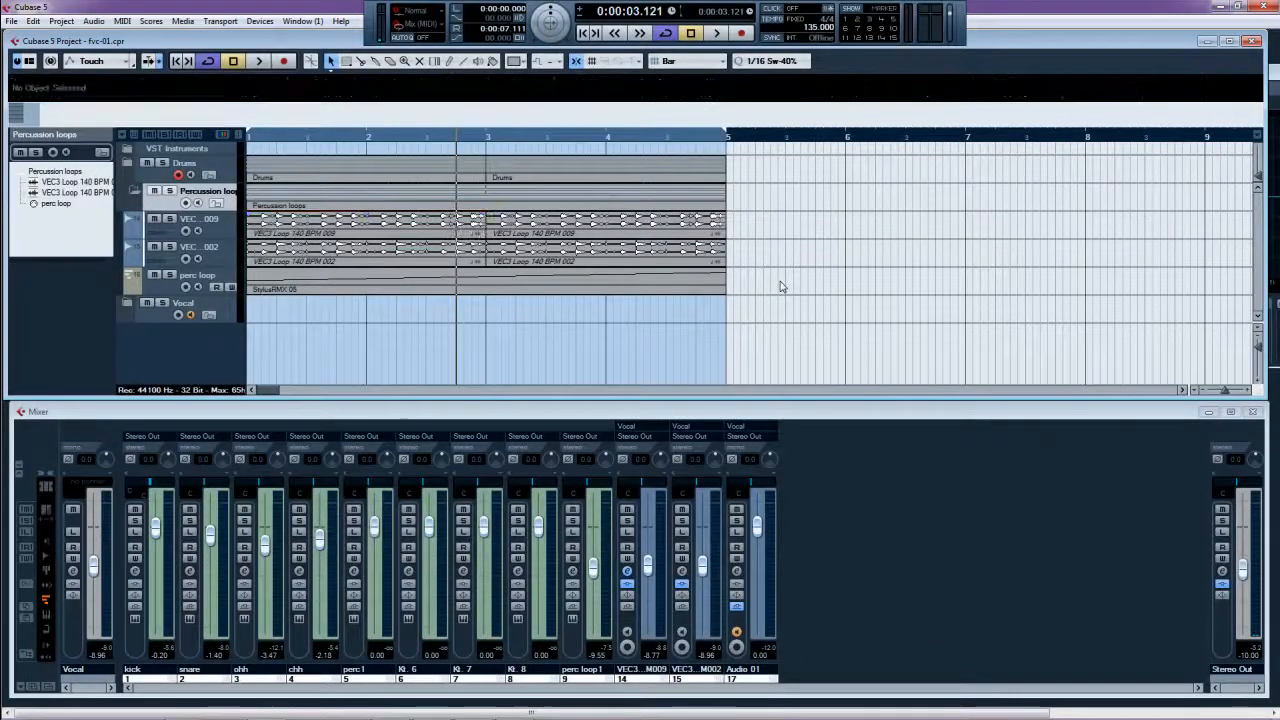